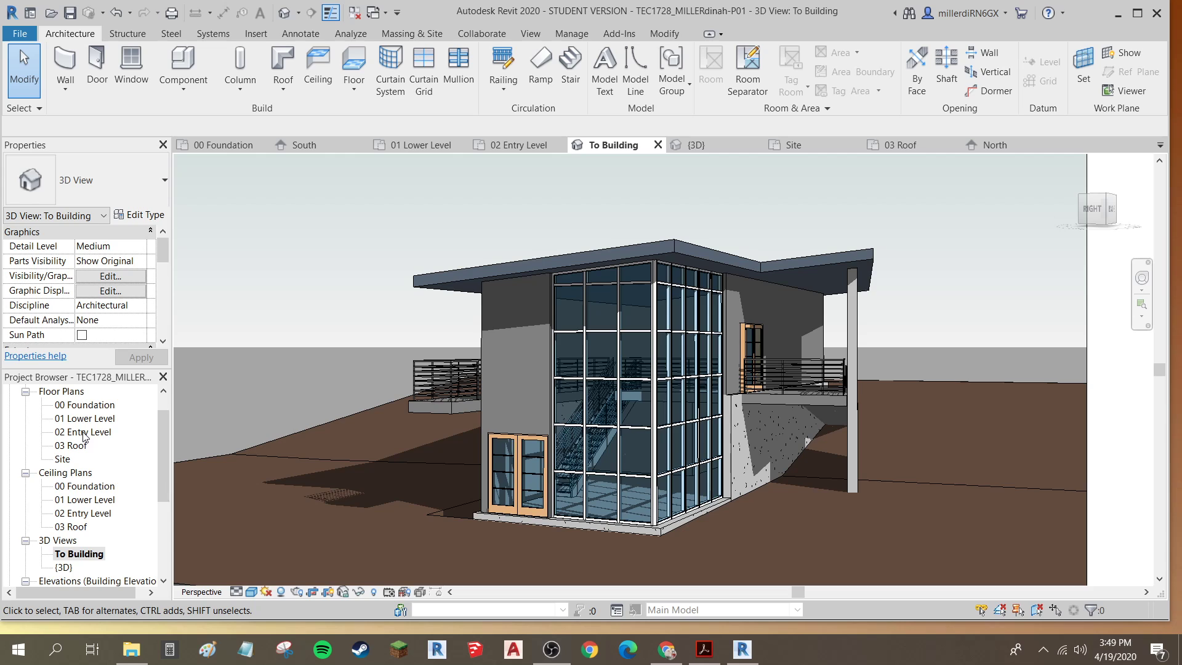
# Step: Open the 02 Entry Level floor plan and draw a horizontal building section through the stair, spanning past both ends of the building
pyautogui.doubleClick(84, 432)
pyautogui.scroll(-3, 369, 282)
pyautogui.moveTo(357, 258); pyautogui.dragTo(625, 412, button='middle')
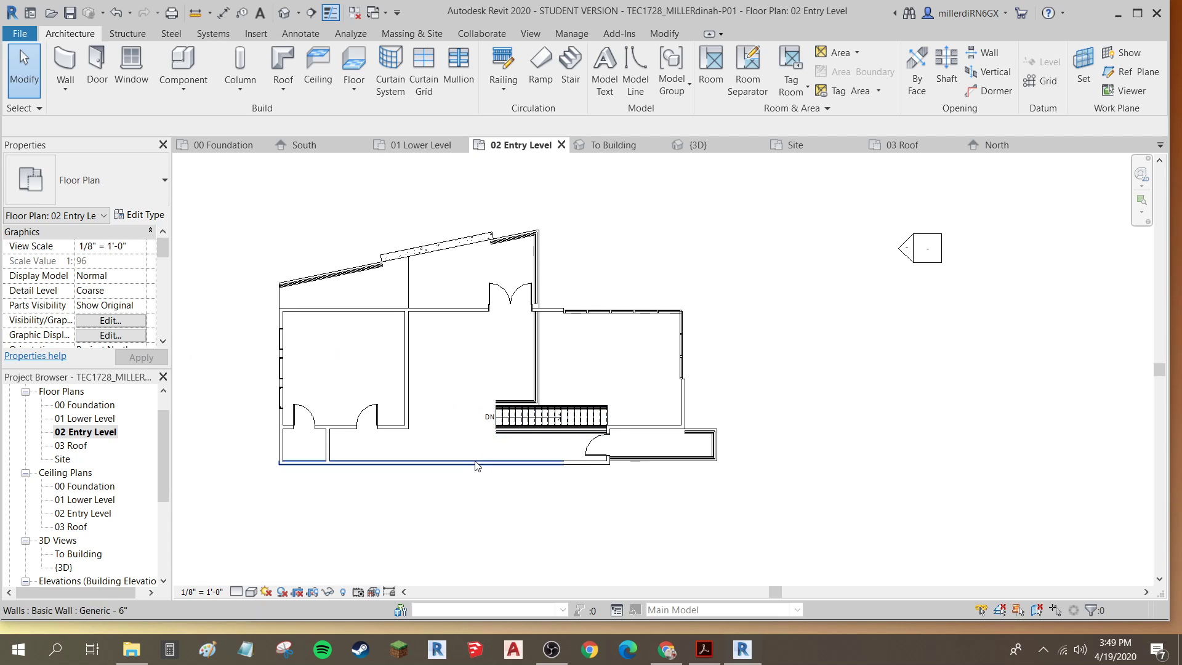
pyautogui.scroll(1, 478, 465)
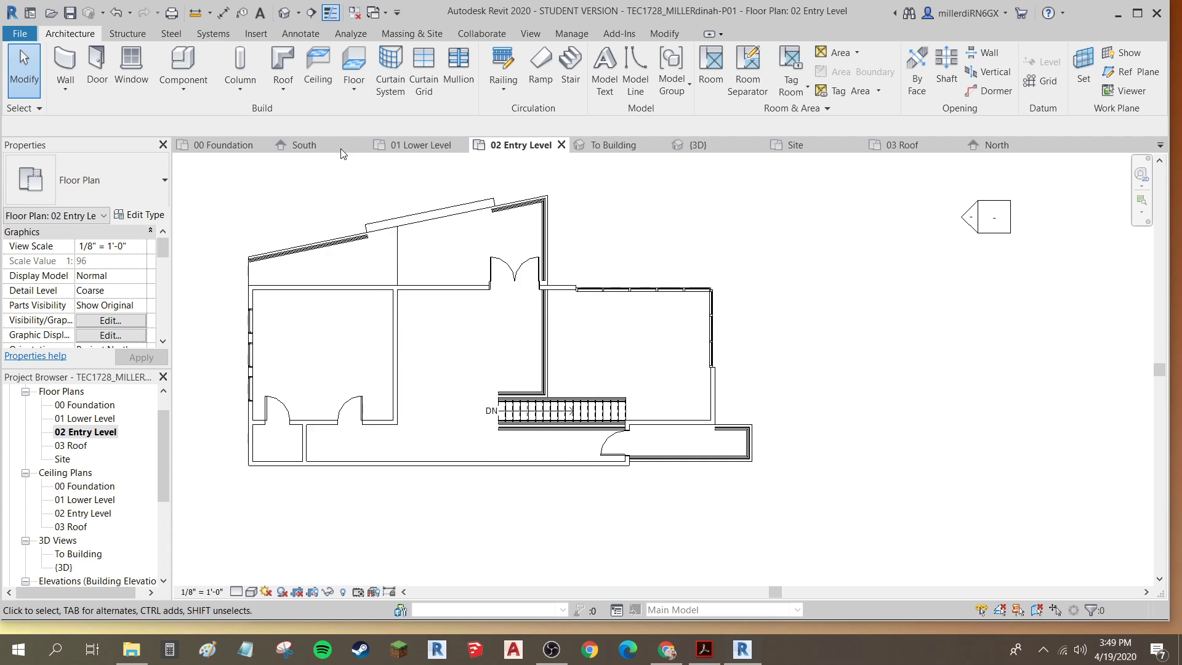
pyautogui.click(311, 14)
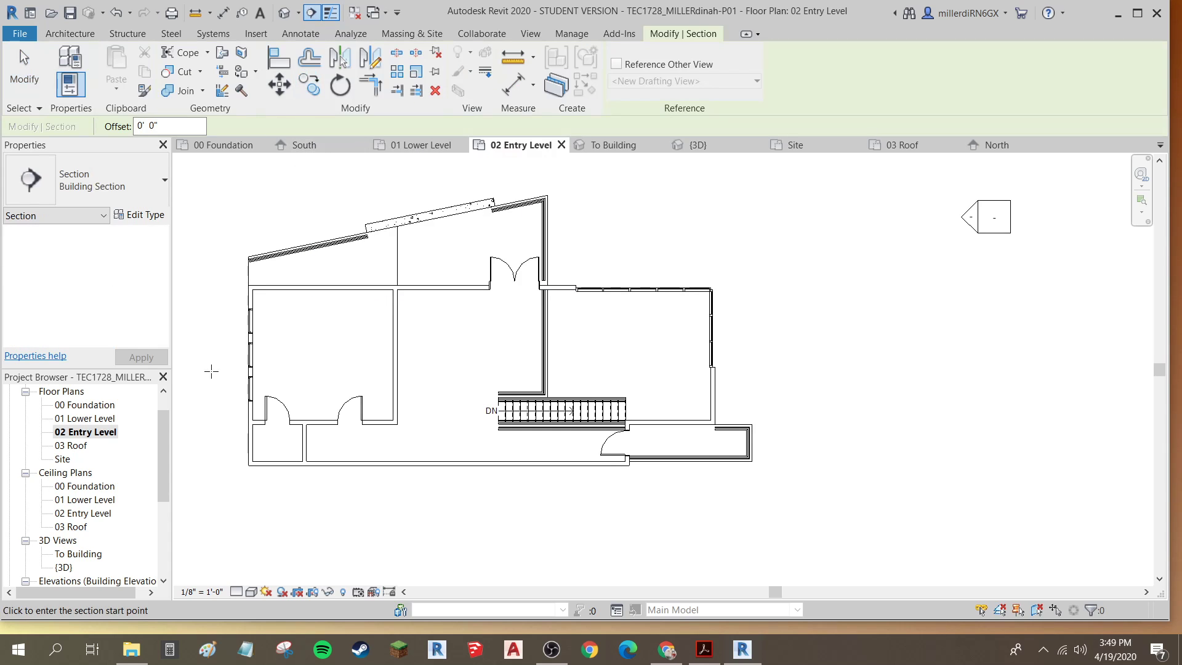
pyautogui.click(192, 411)
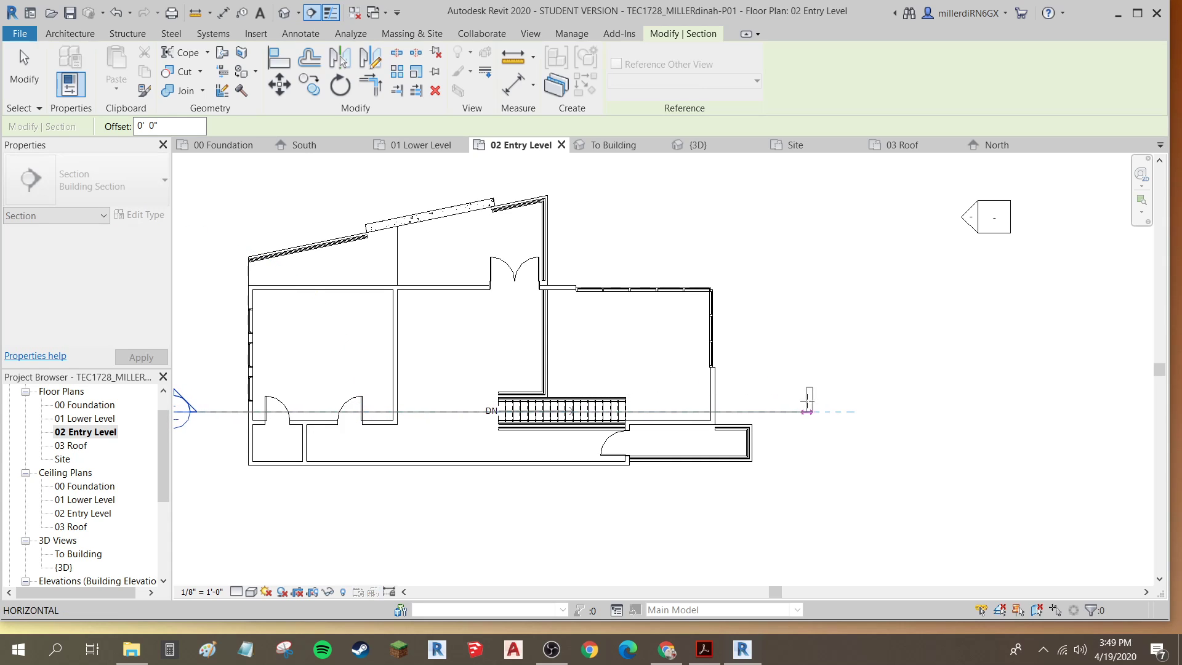
pyautogui.click(832, 411)
pyautogui.scroll(-1, 571, 399)
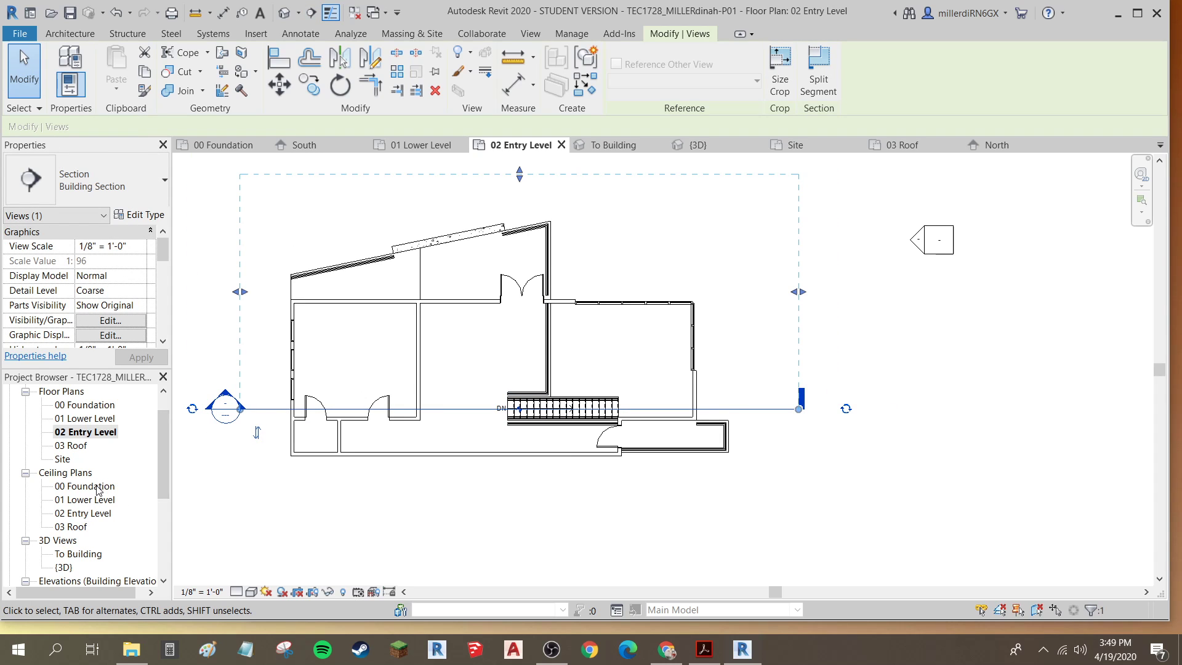
# Step: Expand the building sections and open the Section 1 view to examine the cut through the building
pyautogui.scroll(-4, 93, 496)
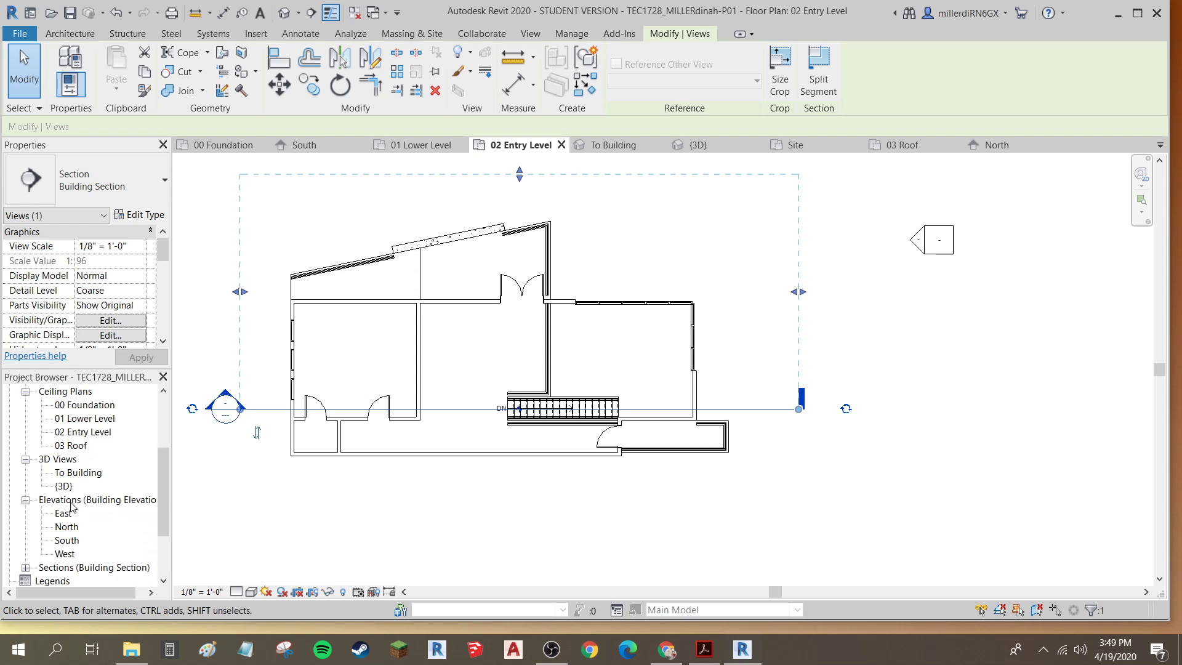
pyautogui.scroll(-1, 36, 569)
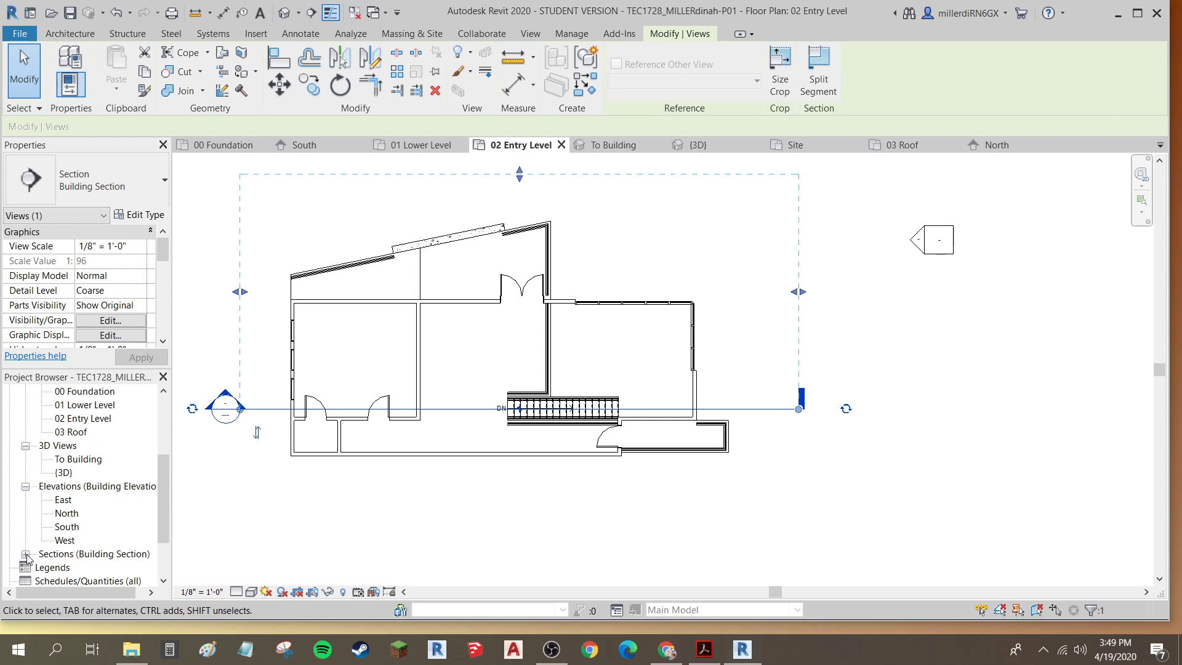
pyautogui.click(25, 554)
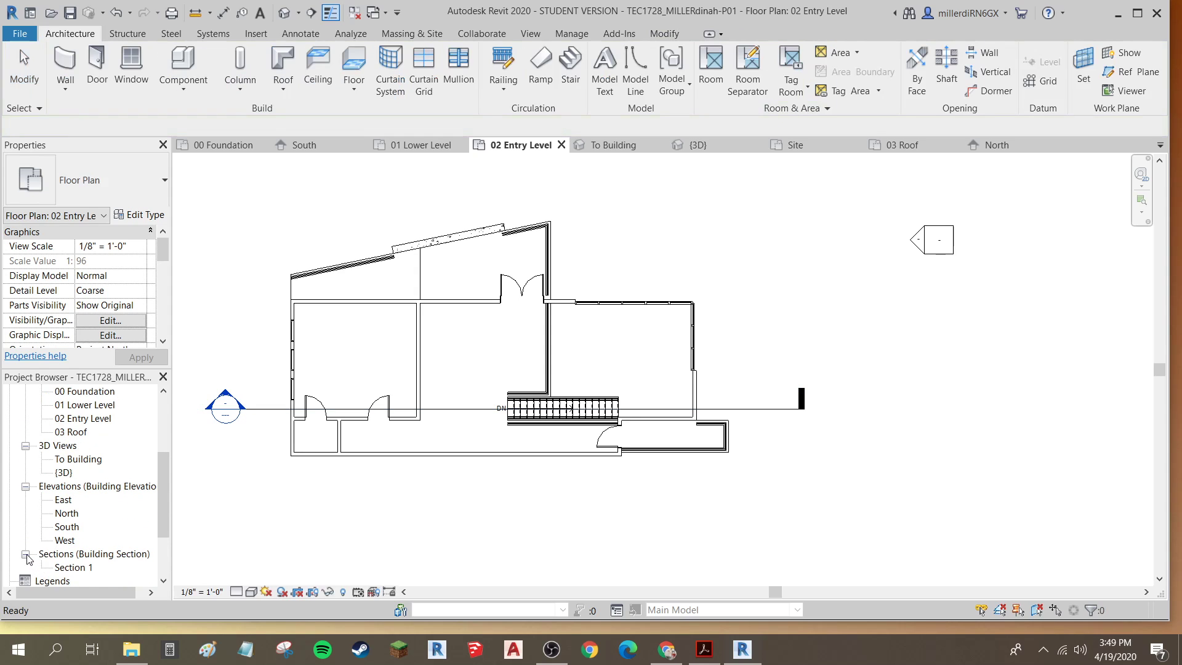
pyautogui.doubleClick(68, 567)
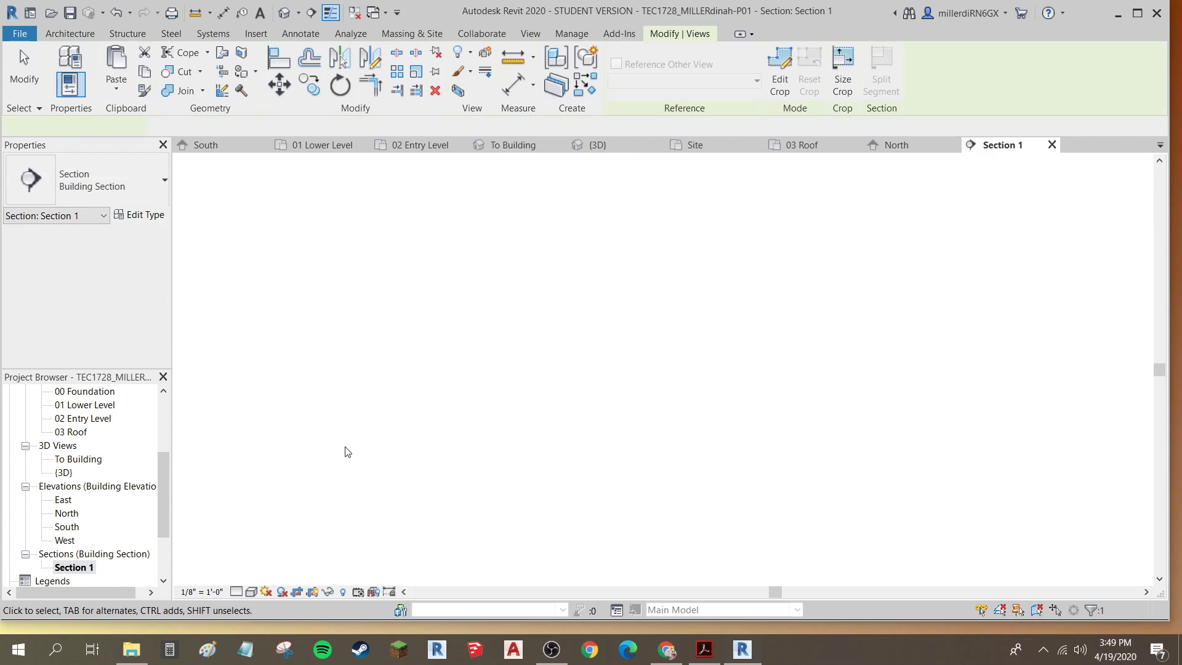
pyautogui.click(311, 382)
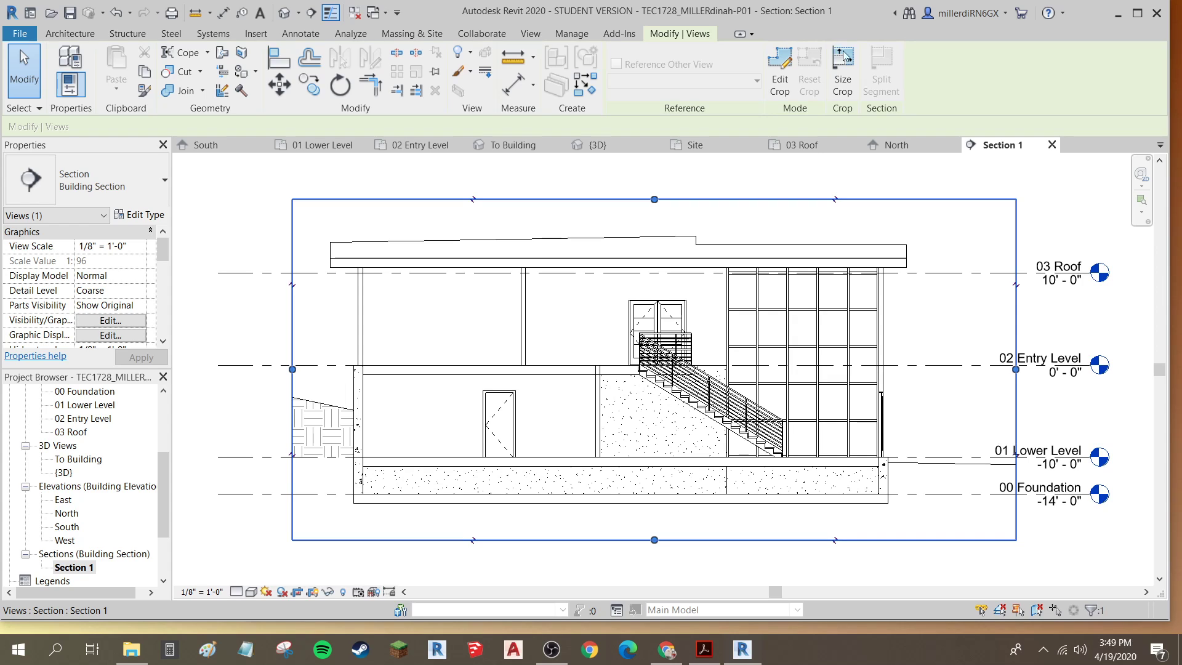
# Step: Collapse the ceiling plans in the project browser and return to the 02 Entry Level floor plan
pyautogui.doubleClick(84, 418)
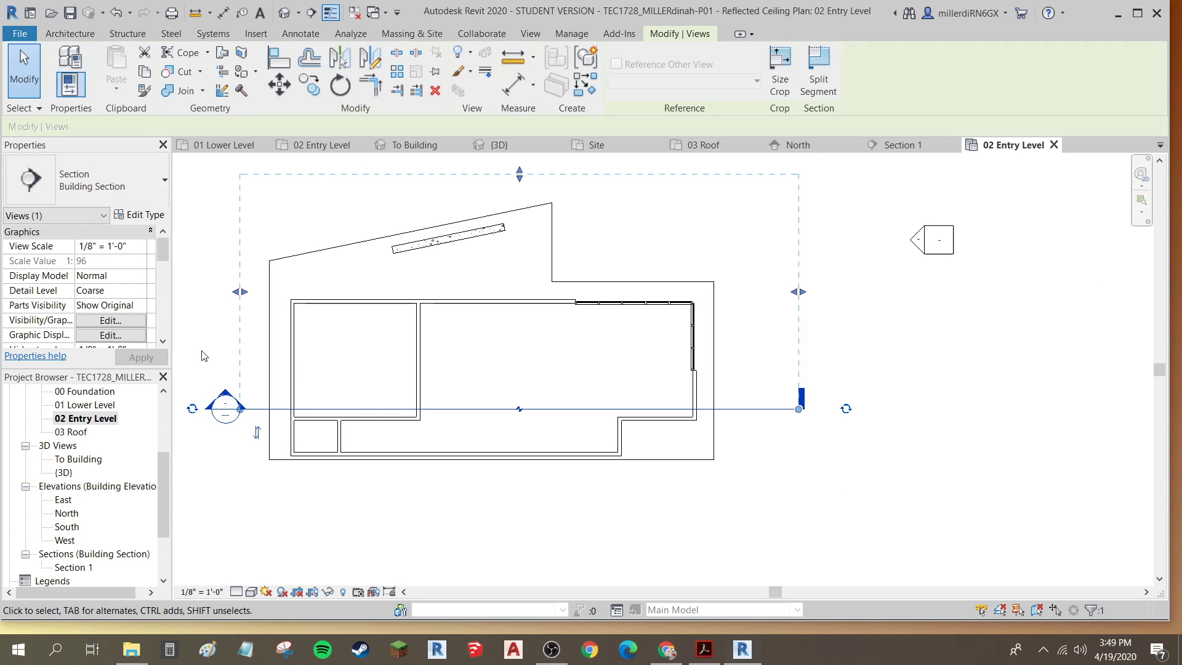
pyautogui.scroll(1, 17, 407)
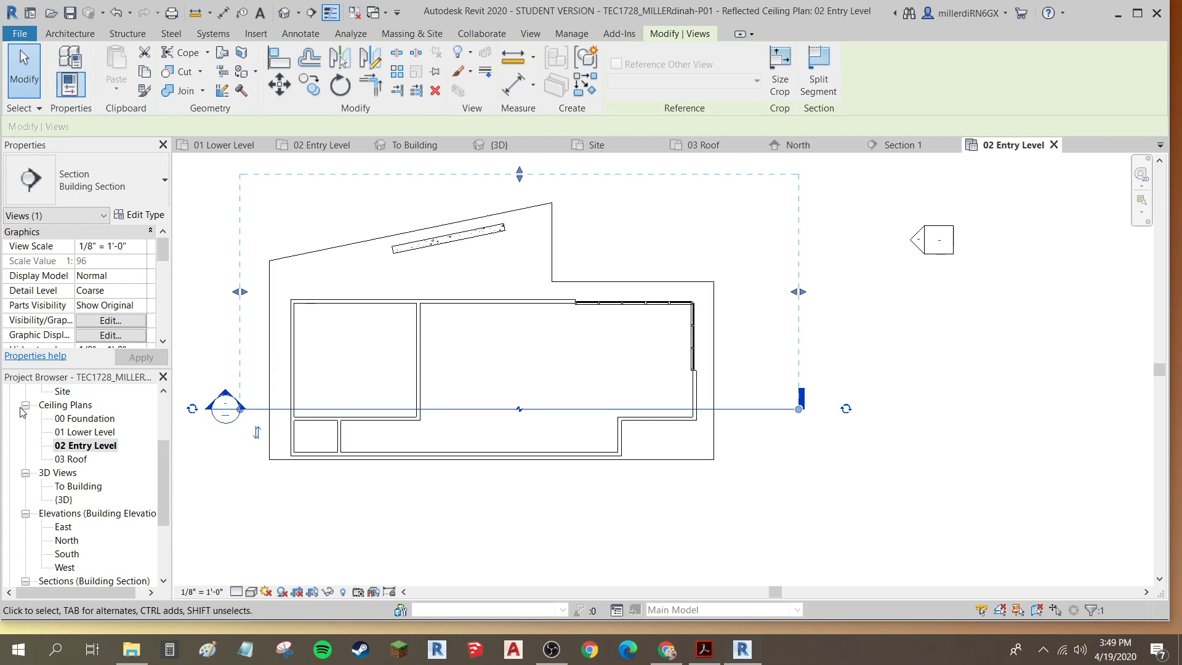
pyautogui.click(25, 406)
pyautogui.scroll(3, 67, 434)
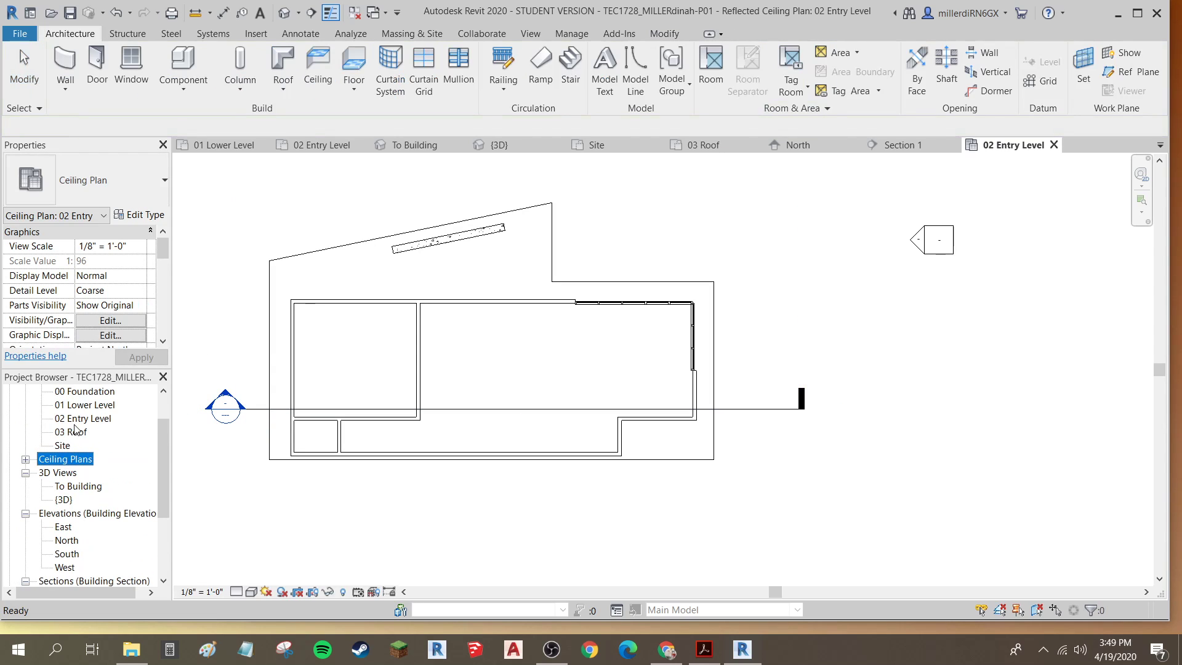
pyautogui.scroll(1, 68, 434)
pyautogui.click(74, 458)
pyautogui.click(75, 459)
pyautogui.doubleClick(74, 458)
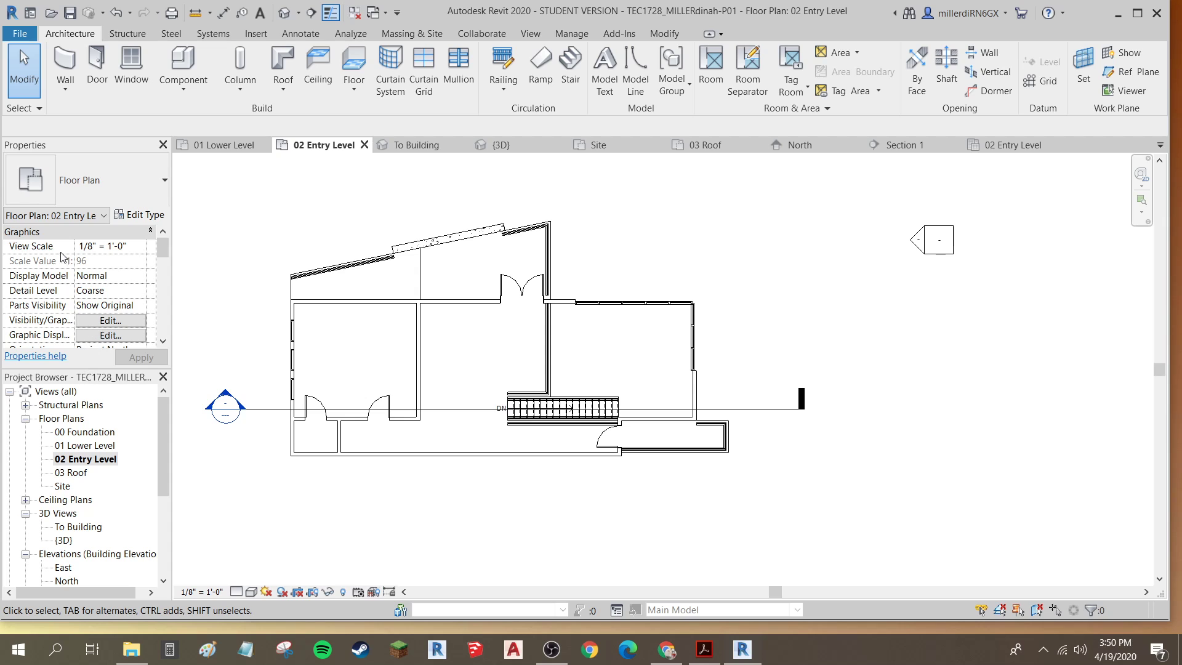
# Step: Tag all untagged doors and windows in the 02 Entry Level floor plan using Door Tag and Window Tag
pyautogui.scroll(-5, 65, 255)
pyautogui.scroll(-3, 96, 281)
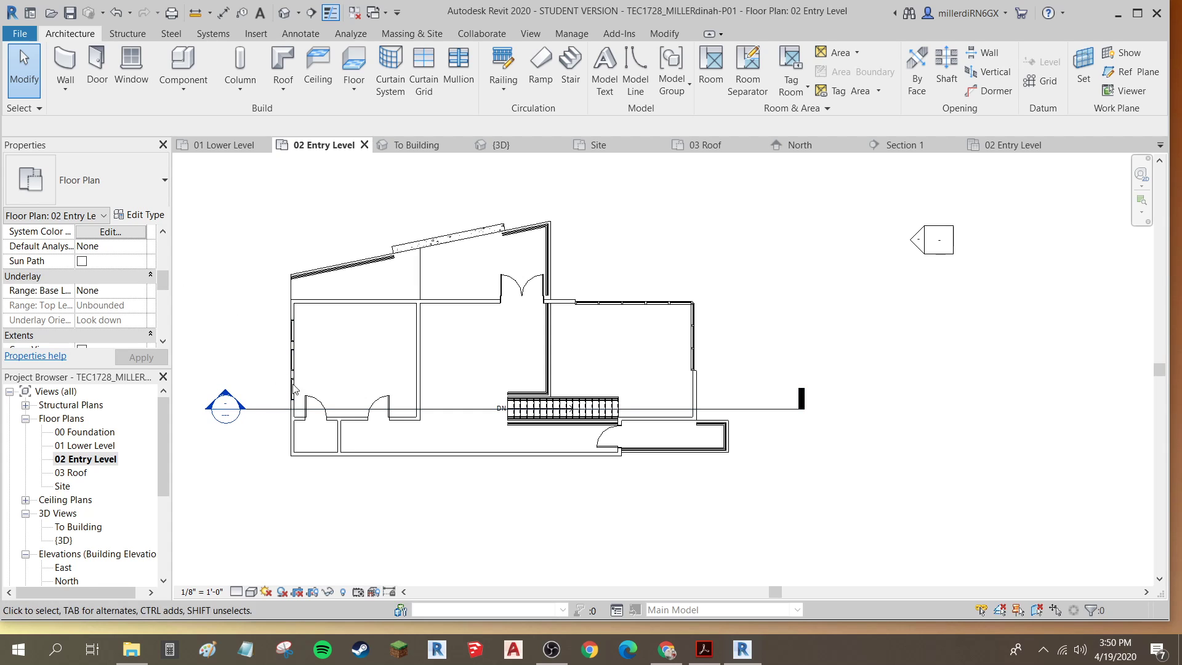
pyautogui.click(308, 35)
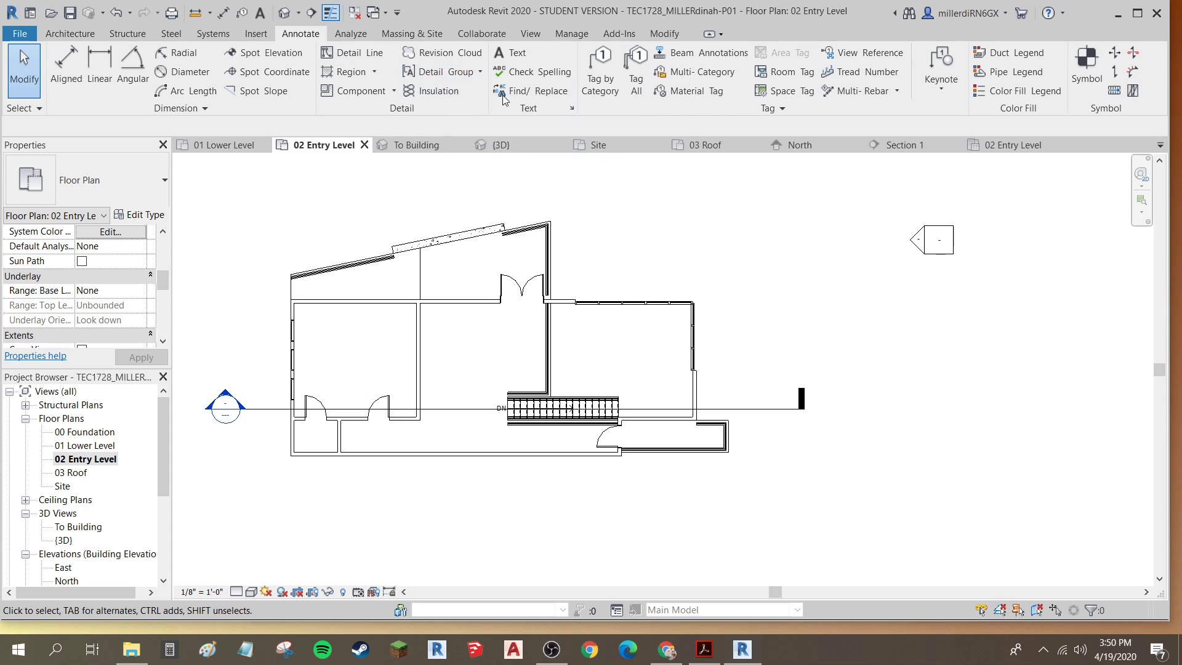
pyautogui.click(636, 72)
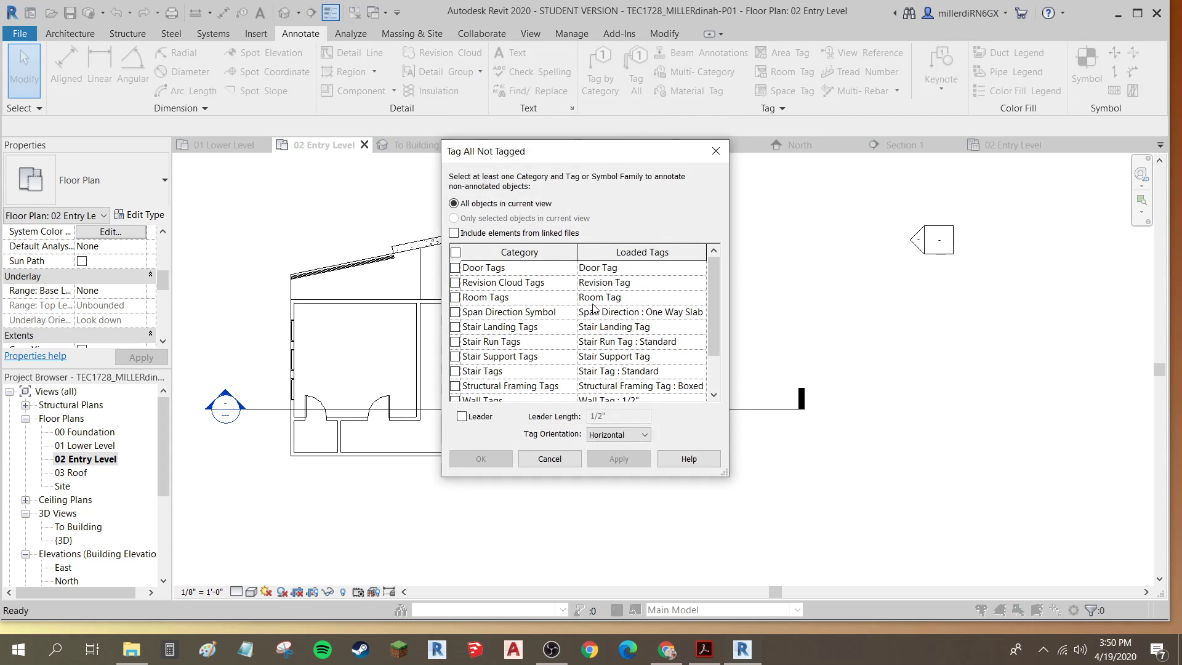
pyautogui.scroll(-1, 483, 295)
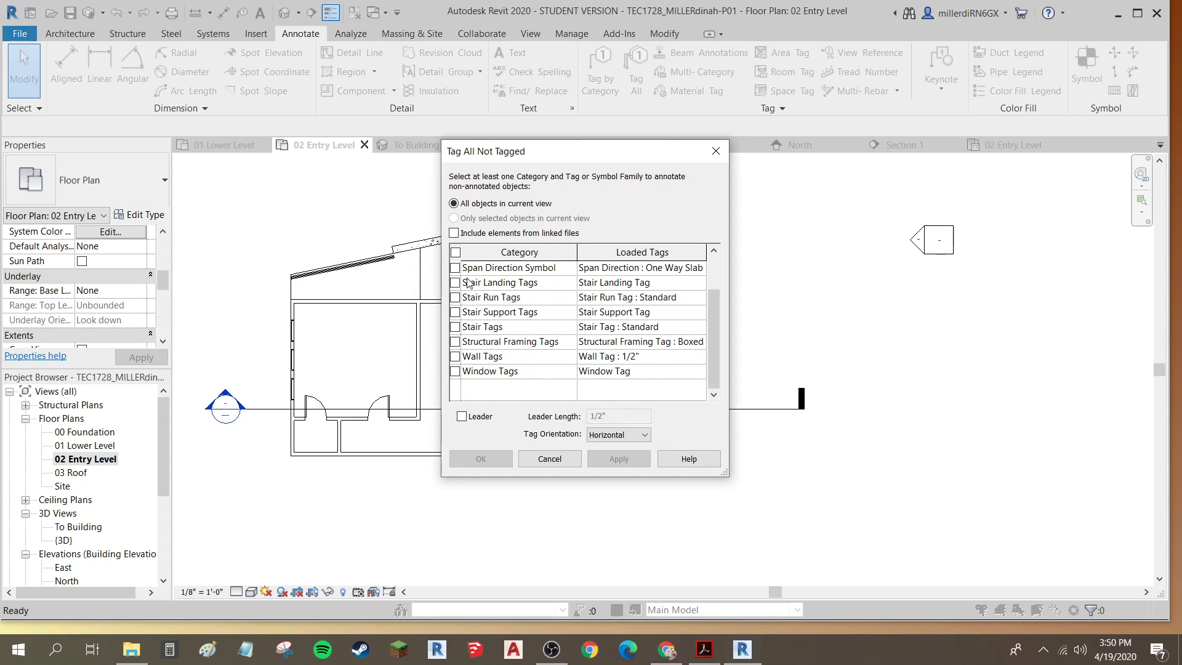
pyautogui.click(455, 372)
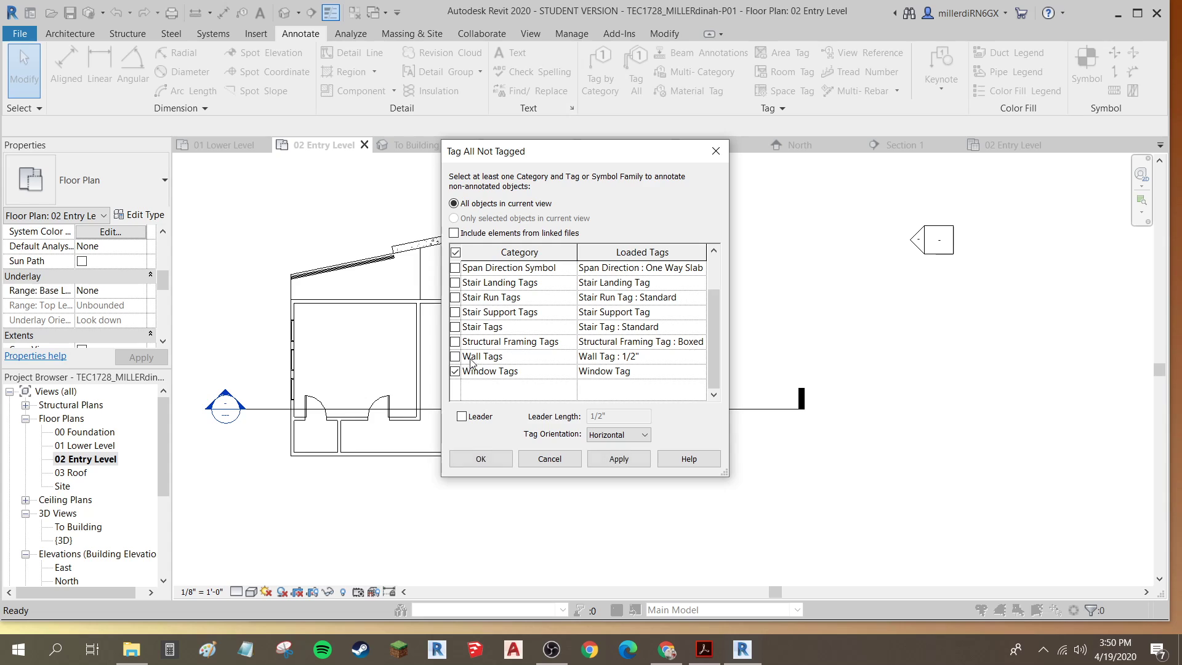
pyautogui.scroll(1, 454, 343)
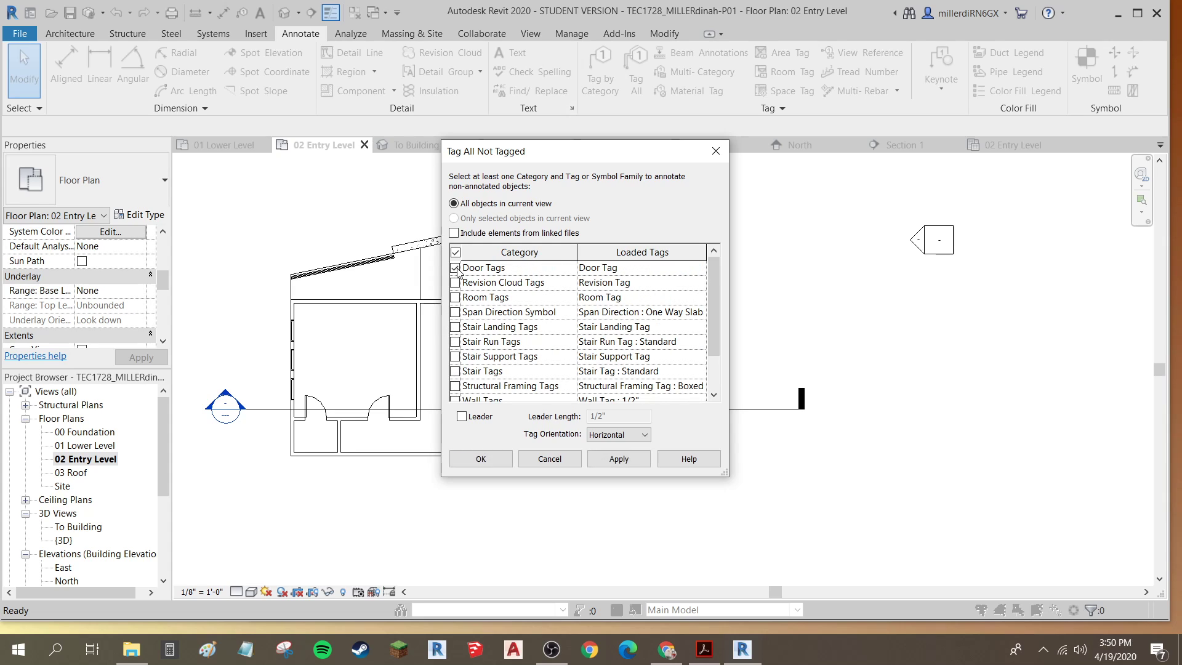
pyautogui.scroll(-1, 489, 278)
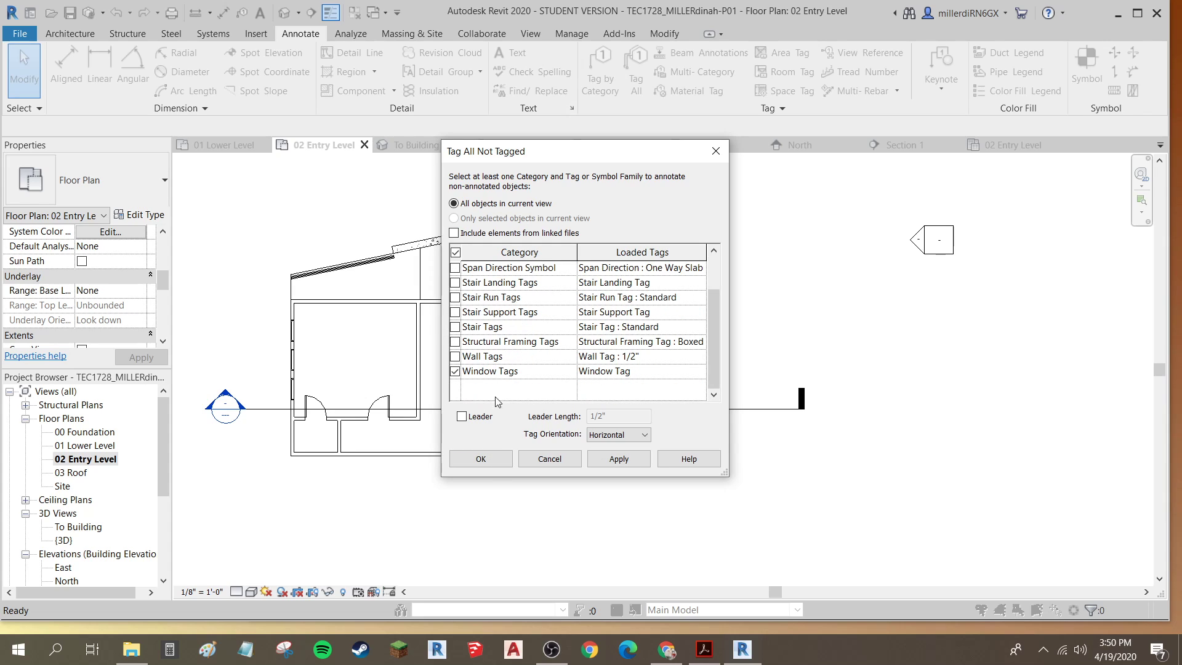
pyautogui.click(480, 459)
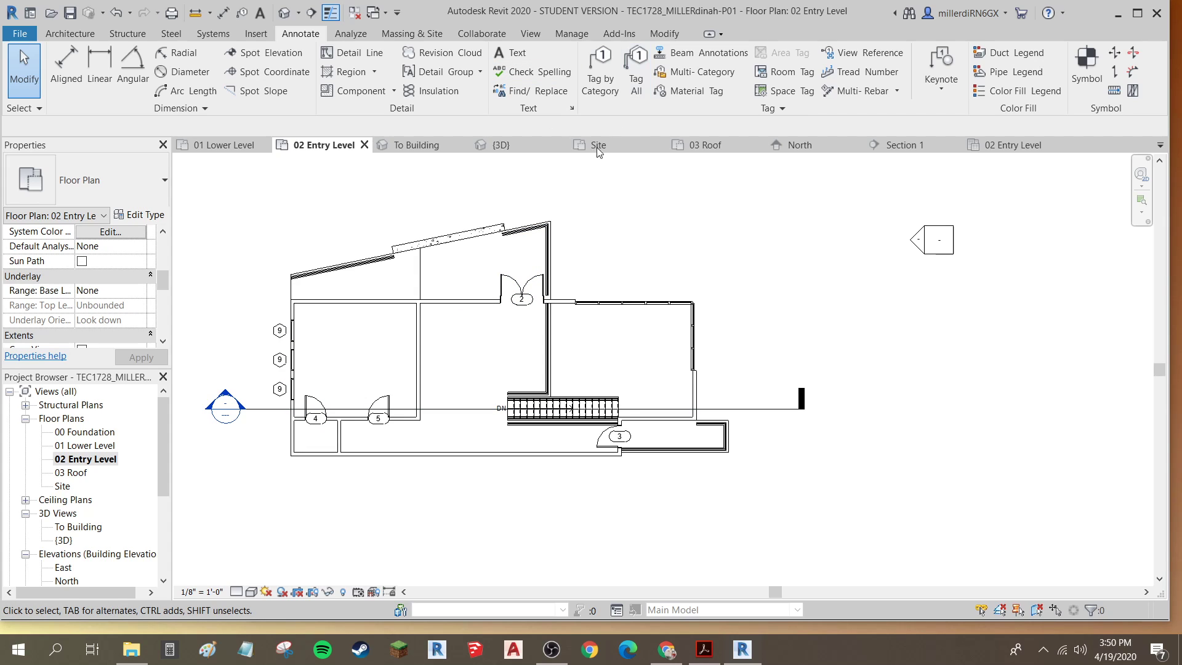
# Step: Open the 01 Lower Level floor plan and tag all its untagged doors and windows
pyautogui.doubleClick(83, 445)
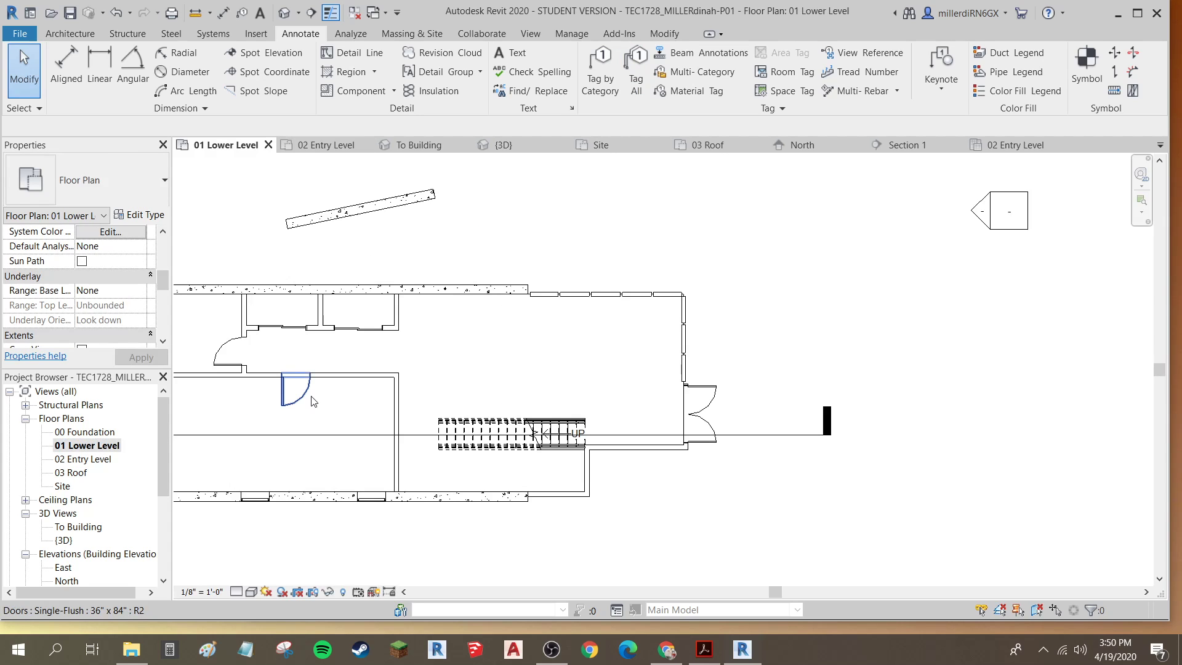
pyautogui.moveTo(302, 412); pyautogui.dragTo(483, 412, button='middle')
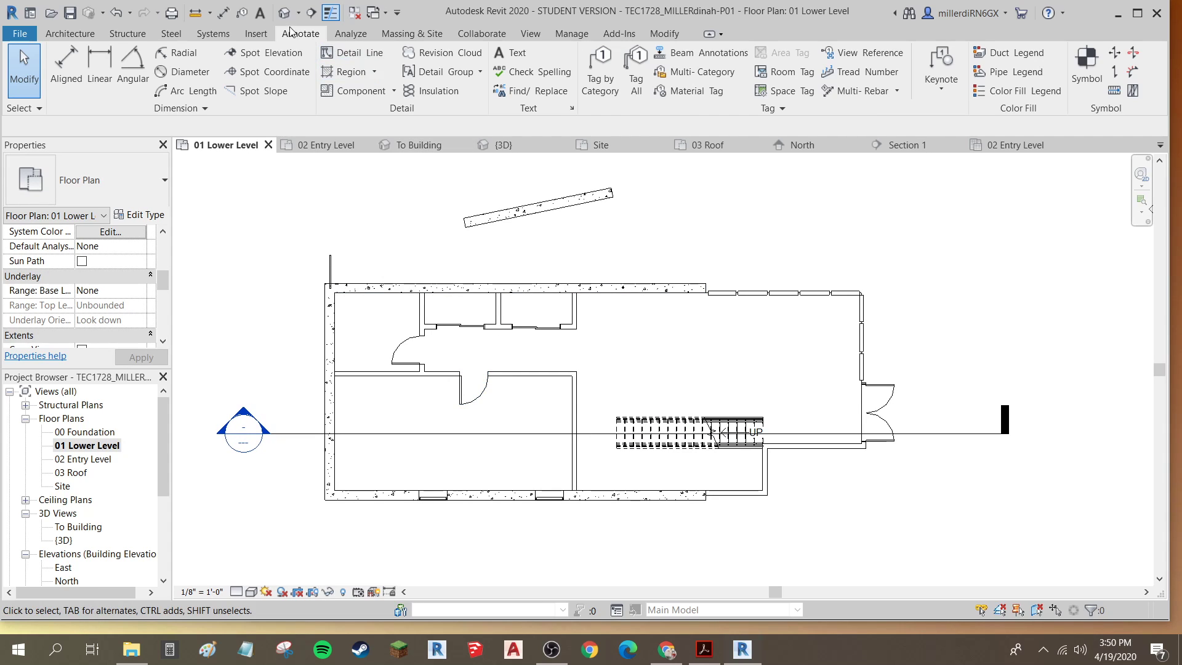
pyautogui.click(634, 86)
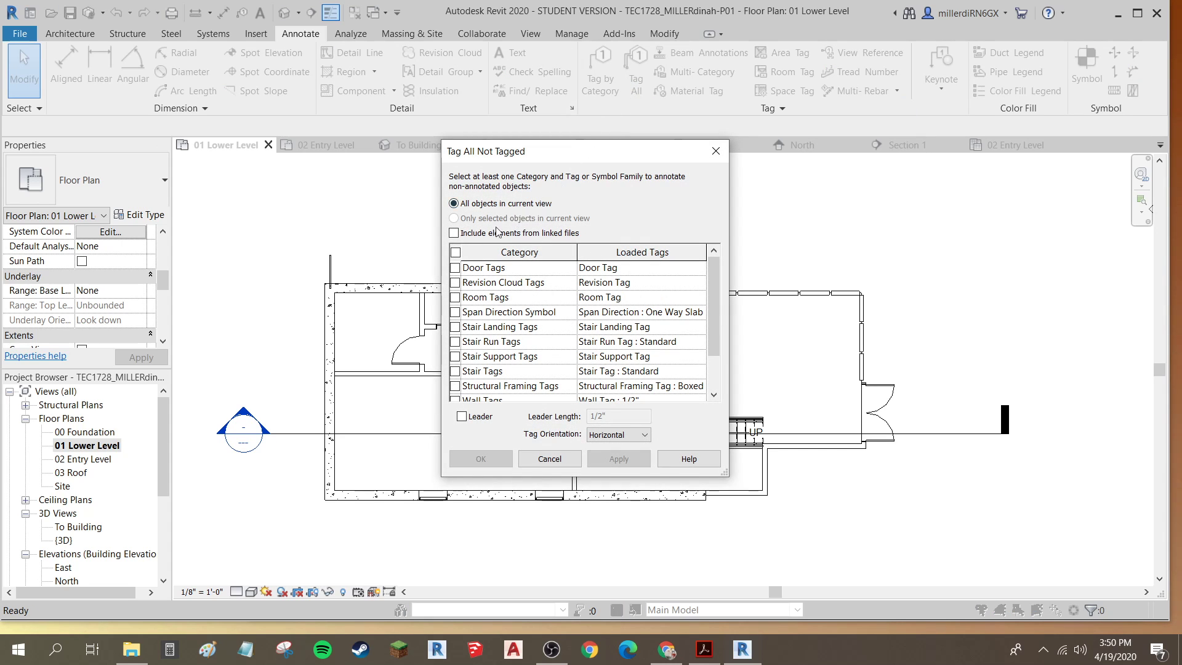
pyautogui.click(455, 269)
pyautogui.scroll(-1, 465, 295)
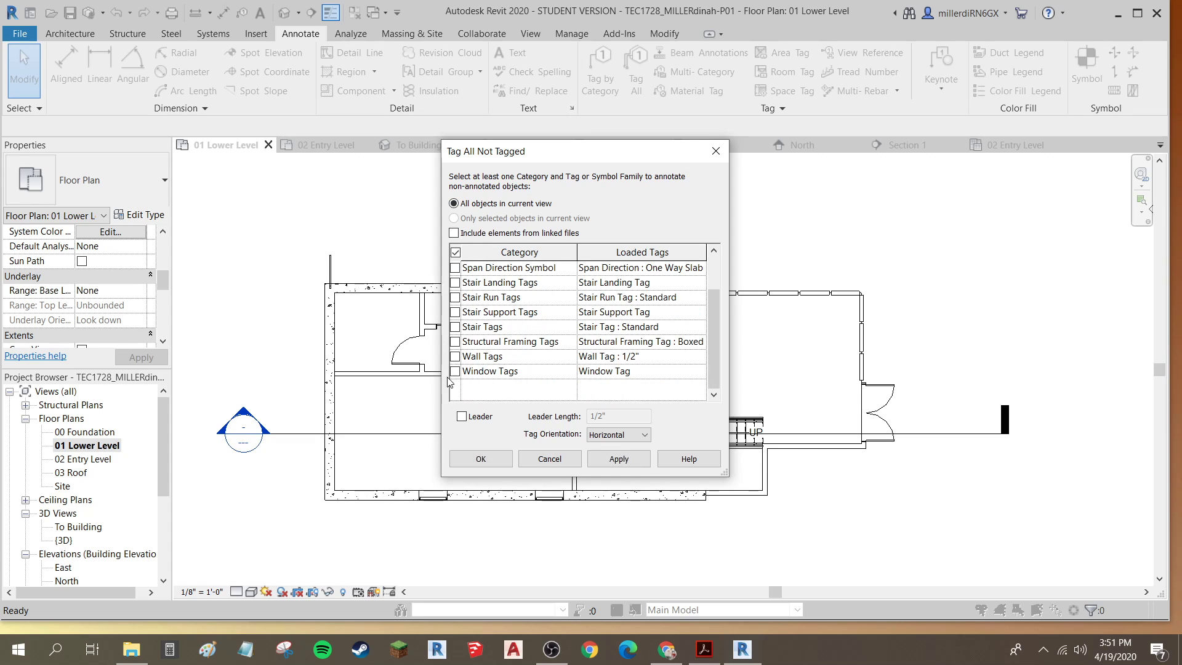
pyautogui.click(483, 459)
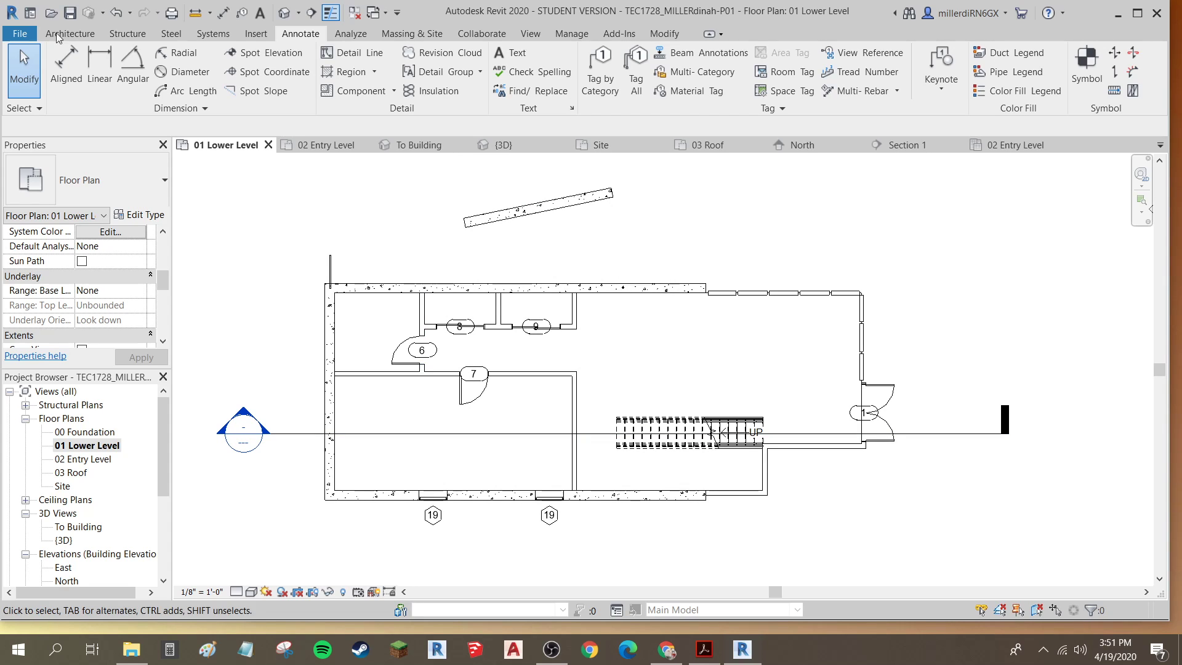
pyautogui.scroll(5, 92, 283)
pyautogui.scroll(-5, 93, 280)
pyautogui.scroll(1, 94, 289)
pyautogui.scroll(-1, 96, 304)
# Step: Create a new building component schedule for the Doors category, named Door Schedule, in the New Construction phase
pyautogui.click(535, 37)
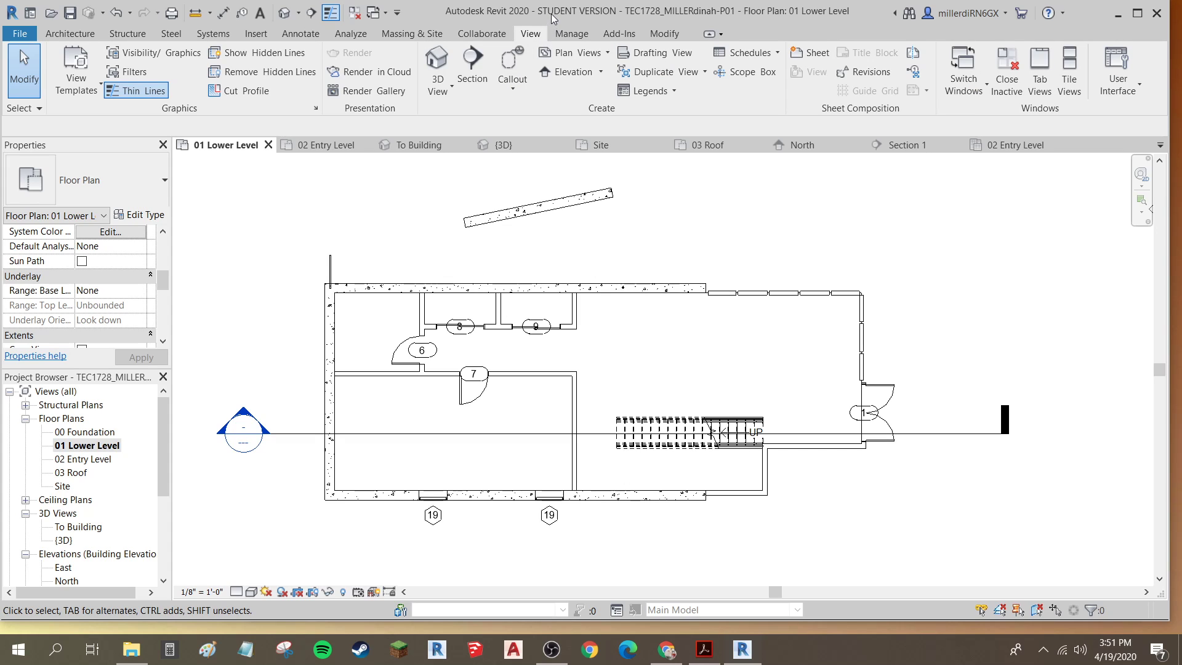
pyautogui.click(757, 54)
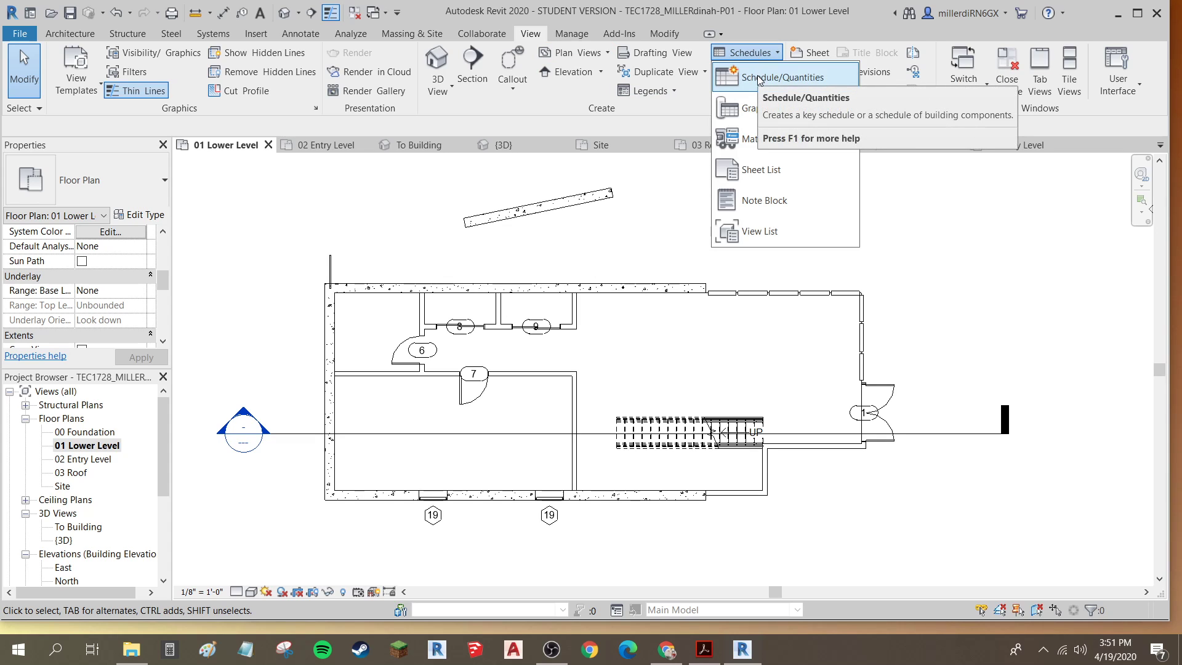
pyautogui.click(758, 78)
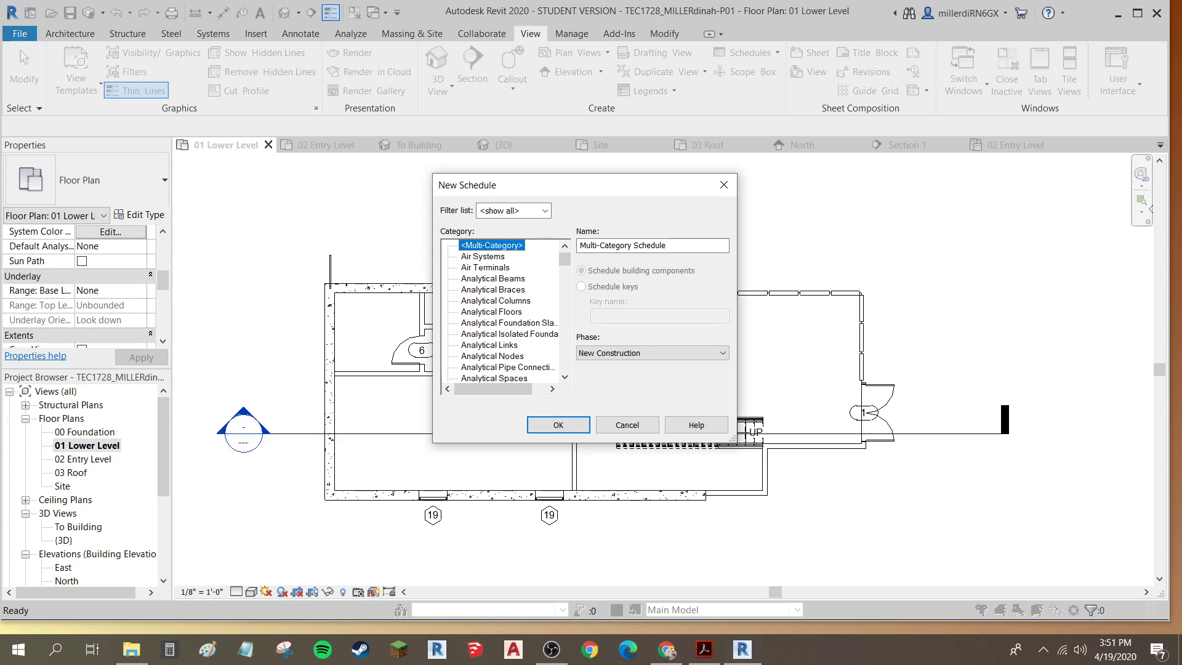
pyautogui.scroll(-8, 472, 301)
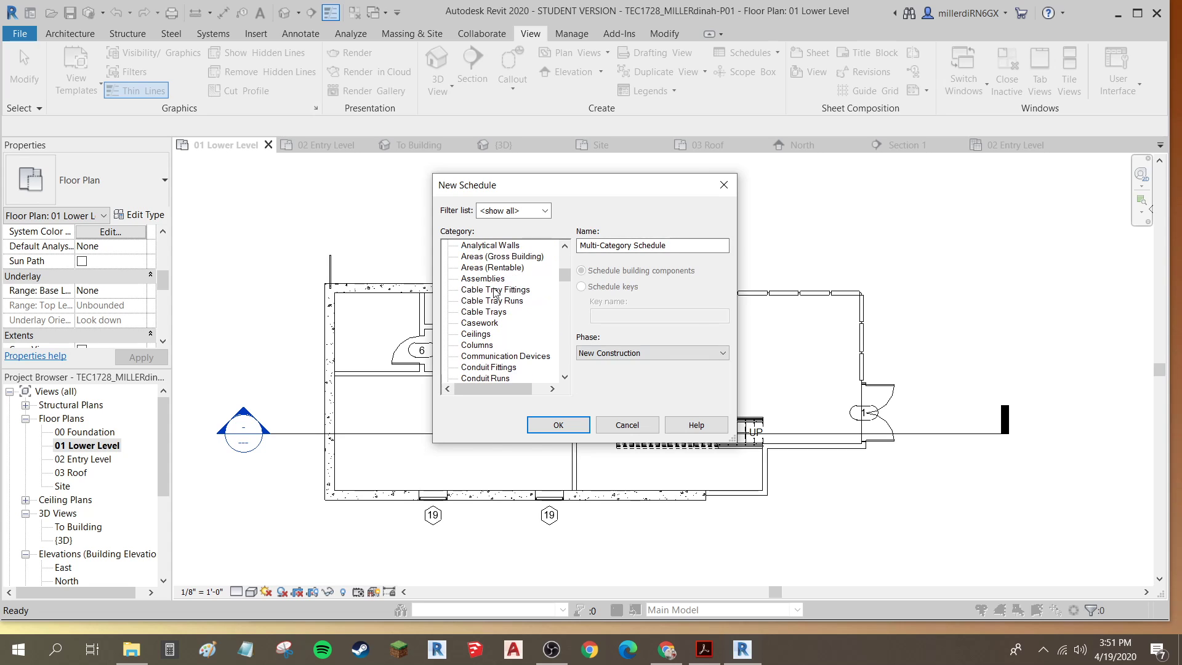
pyautogui.scroll(-3, 472, 301)
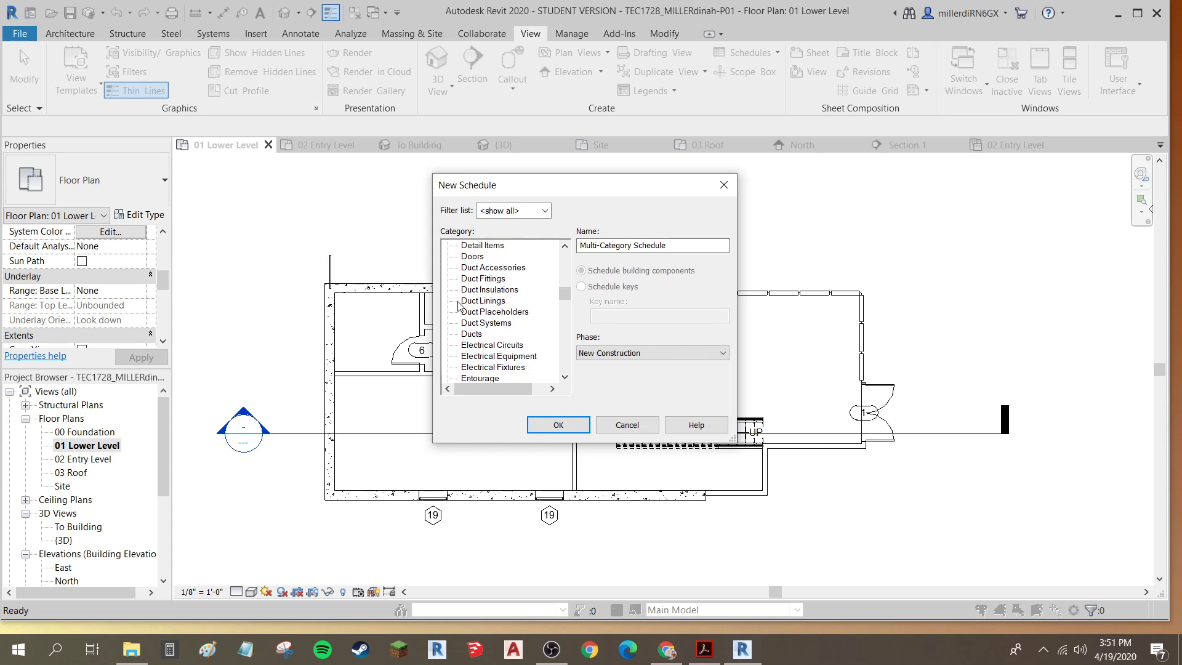
pyautogui.click(472, 257)
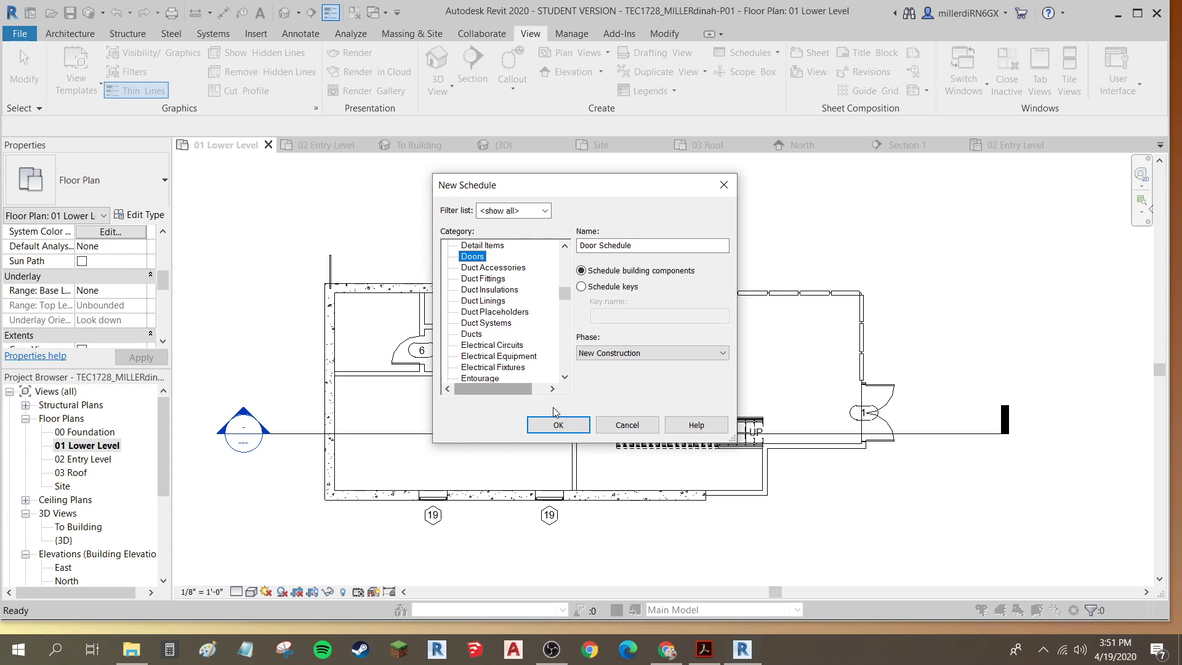
pyautogui.click(574, 430)
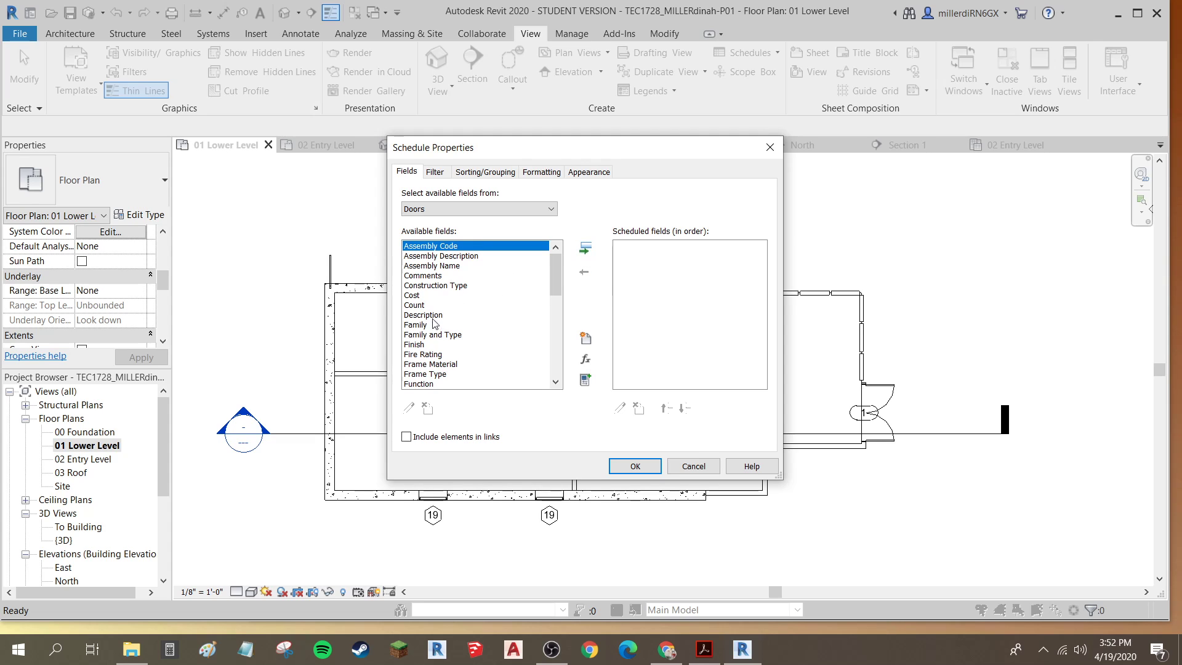
# Step: Add the Mark and Family and Type fields to the scheduled fields of the door schedule
pyautogui.scroll(-6, 429, 299)
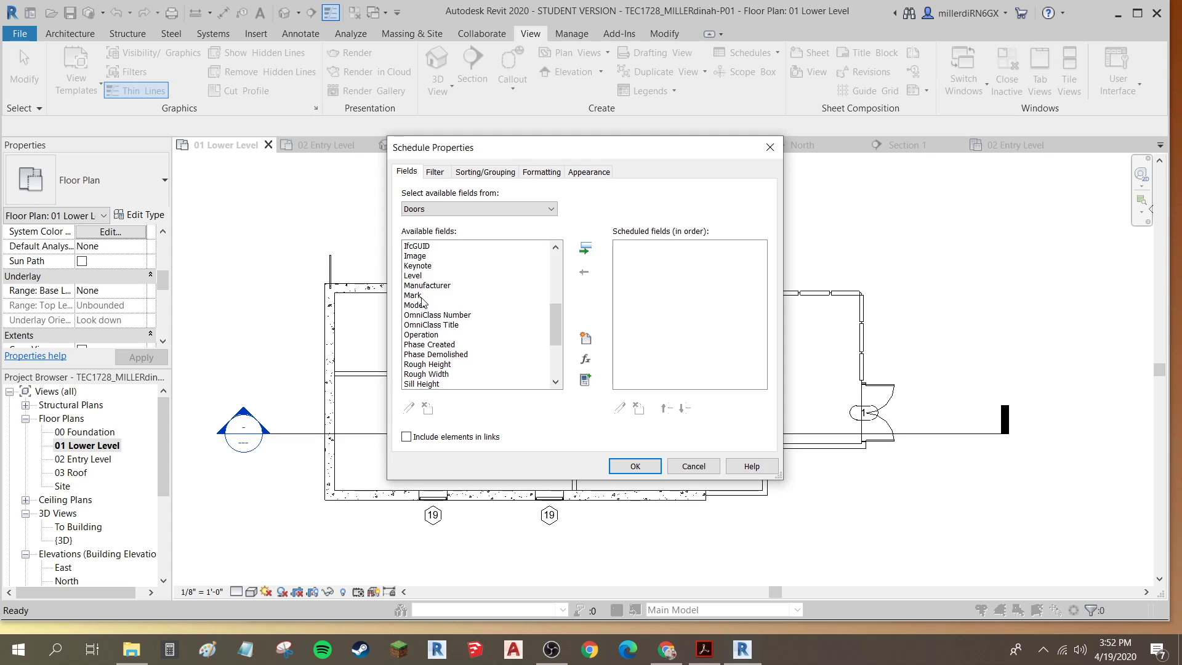
pyautogui.click(422, 296)
pyautogui.click(586, 248)
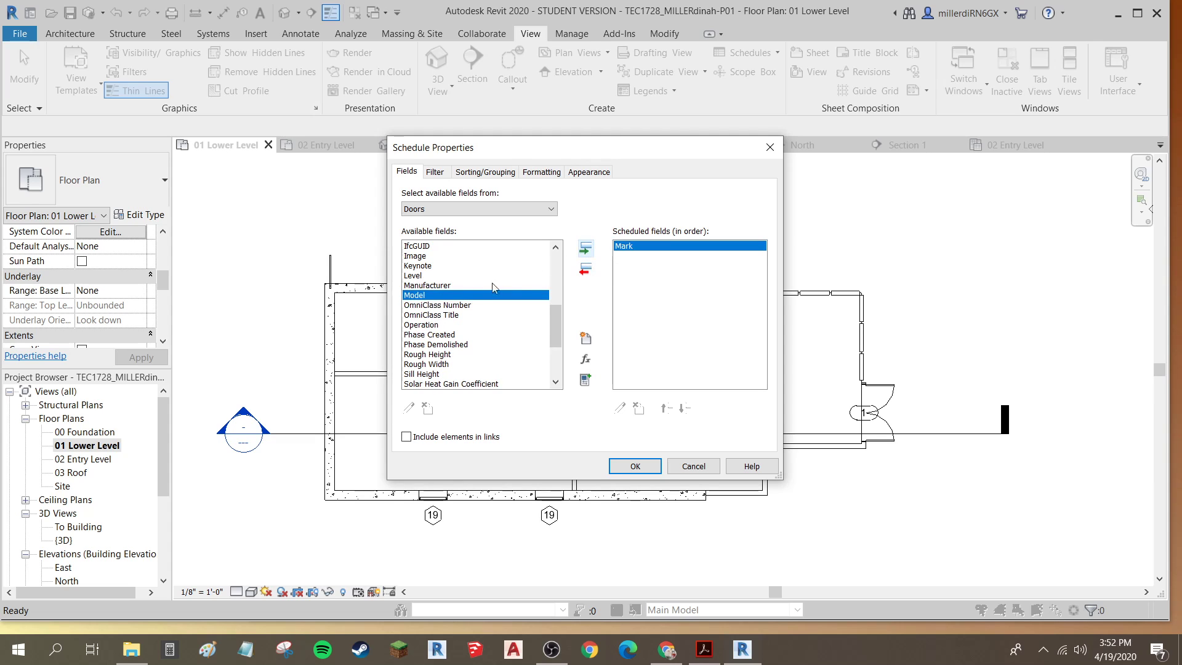
pyautogui.scroll(3, 431, 302)
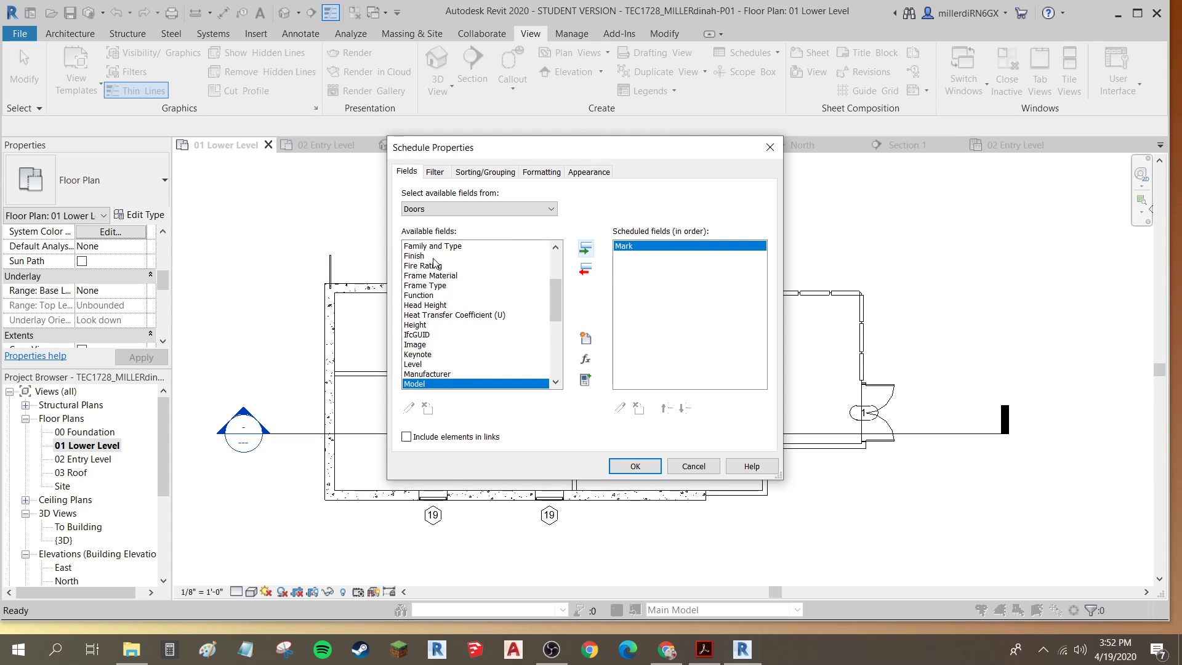
pyautogui.scroll(1, 435, 264)
pyautogui.click(443, 276)
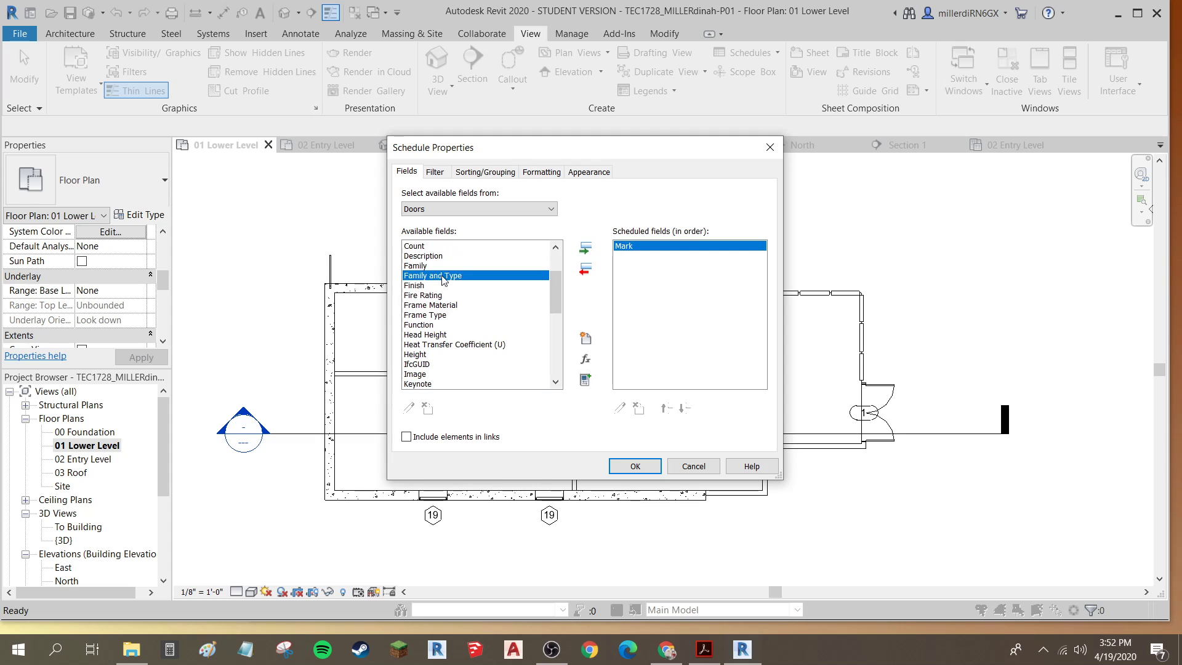
pyautogui.click(585, 248)
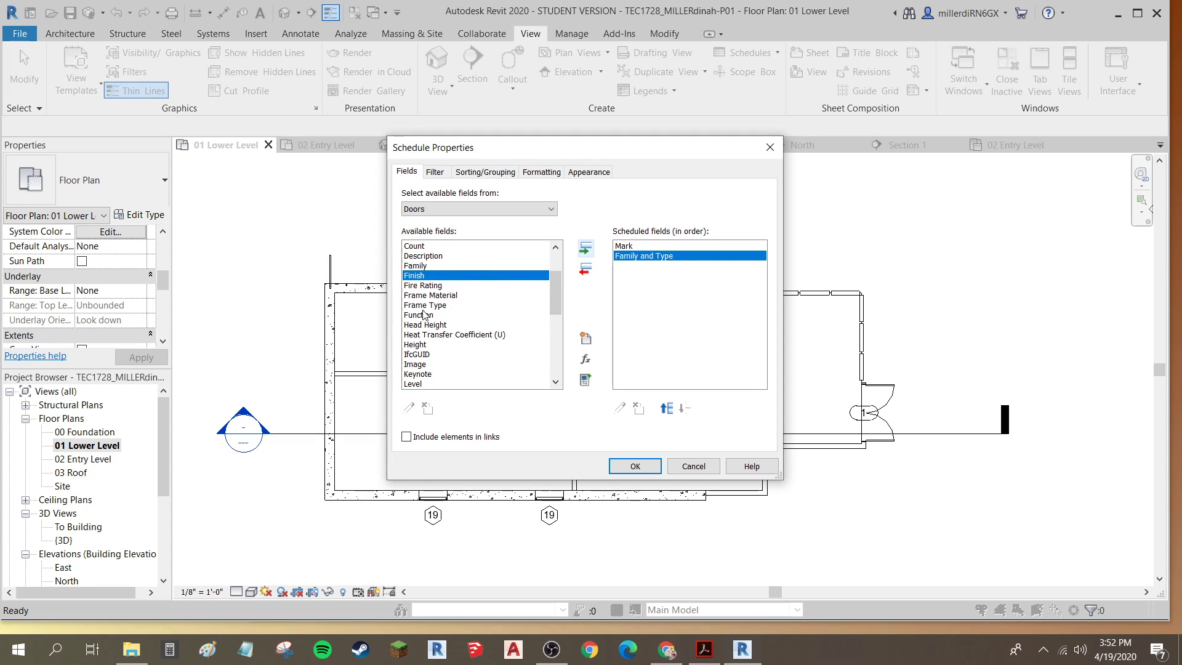
# Step: Add the Width and Height fields after Family and Type, keeping Height last, and generate the door schedule
pyautogui.scroll(-6, 437, 326)
pyautogui.scroll(-1, 432, 342)
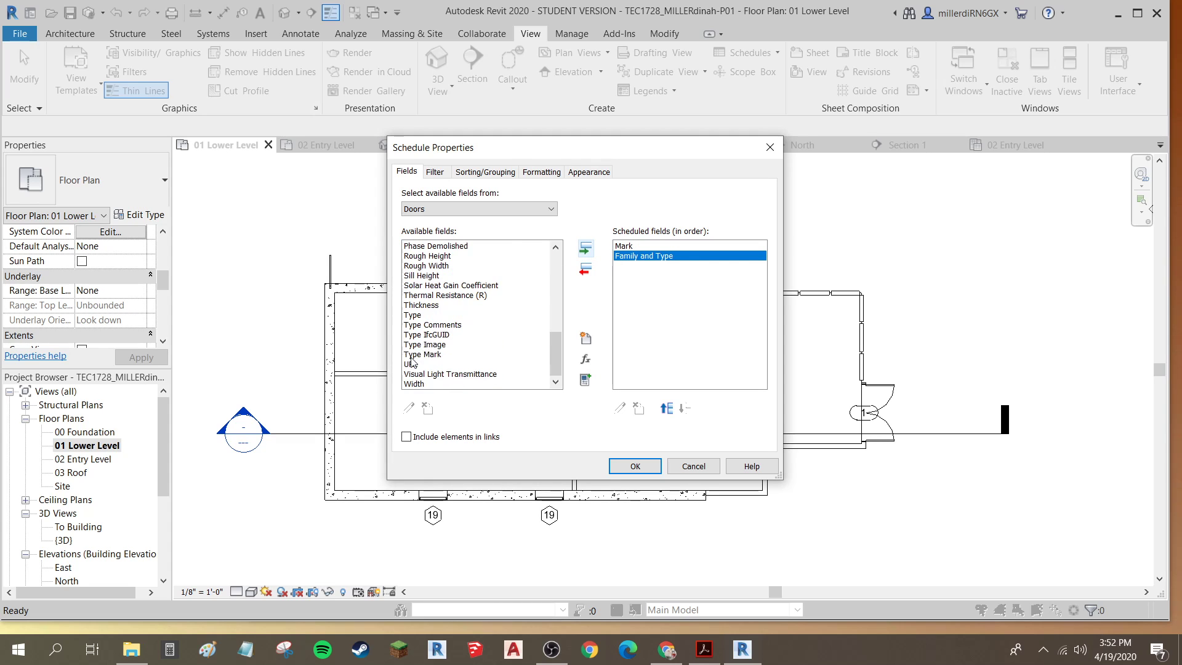
pyautogui.click(415, 384)
pyautogui.click(587, 254)
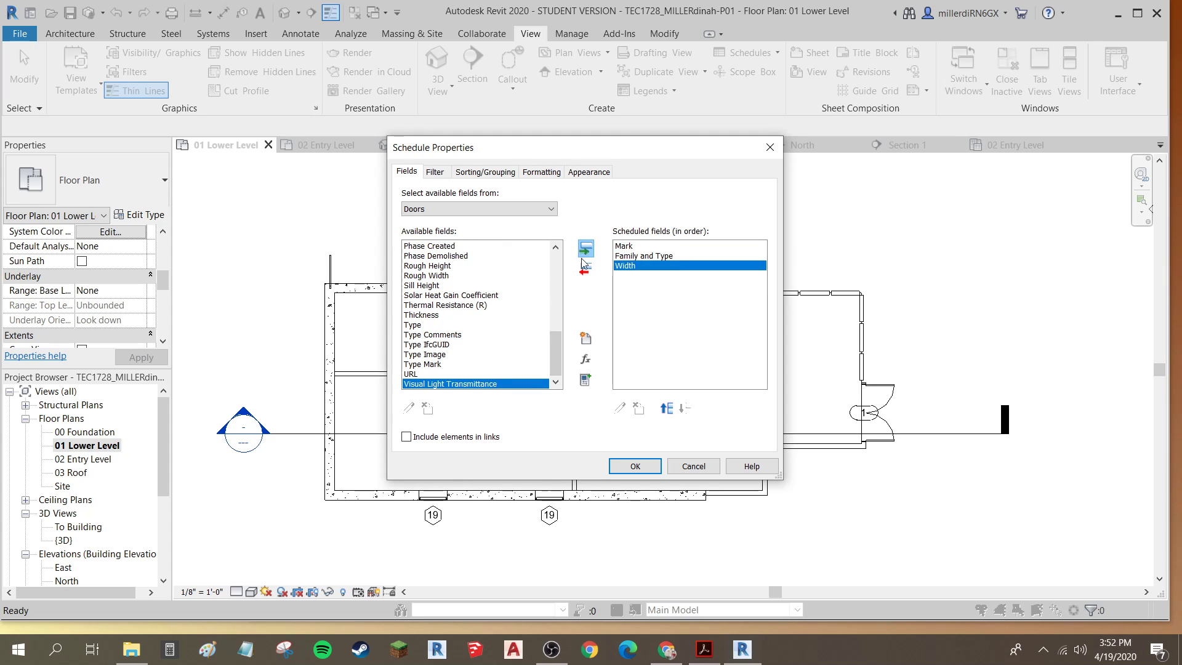
pyautogui.scroll(2, 450, 322)
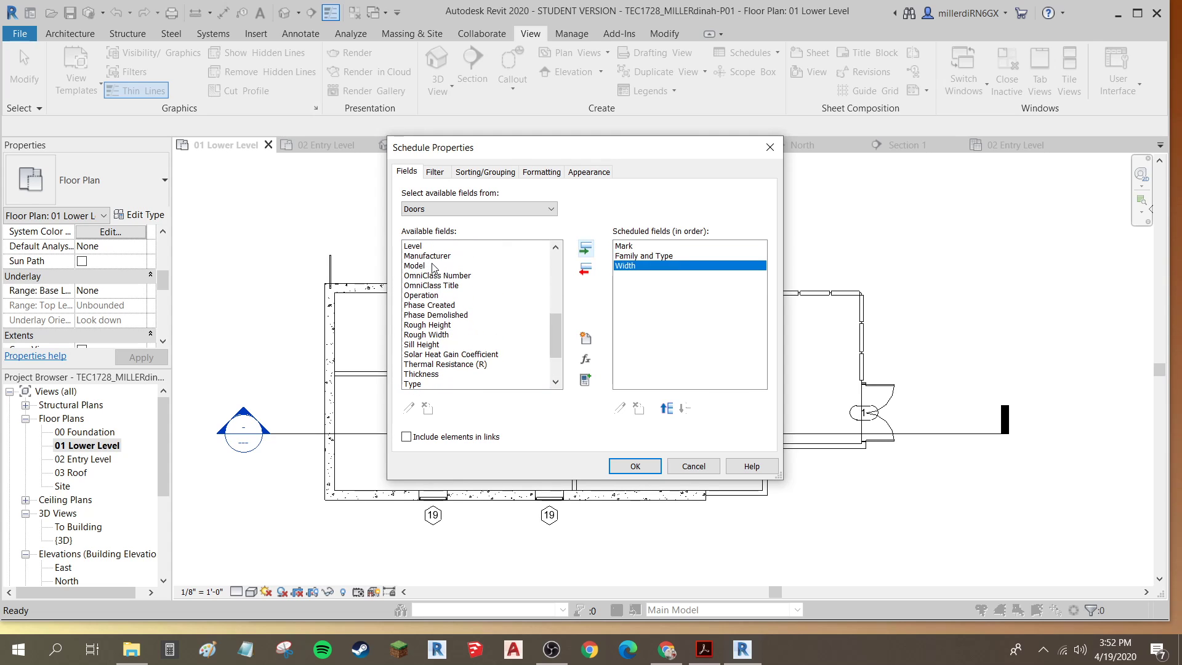
pyautogui.scroll(4, 428, 277)
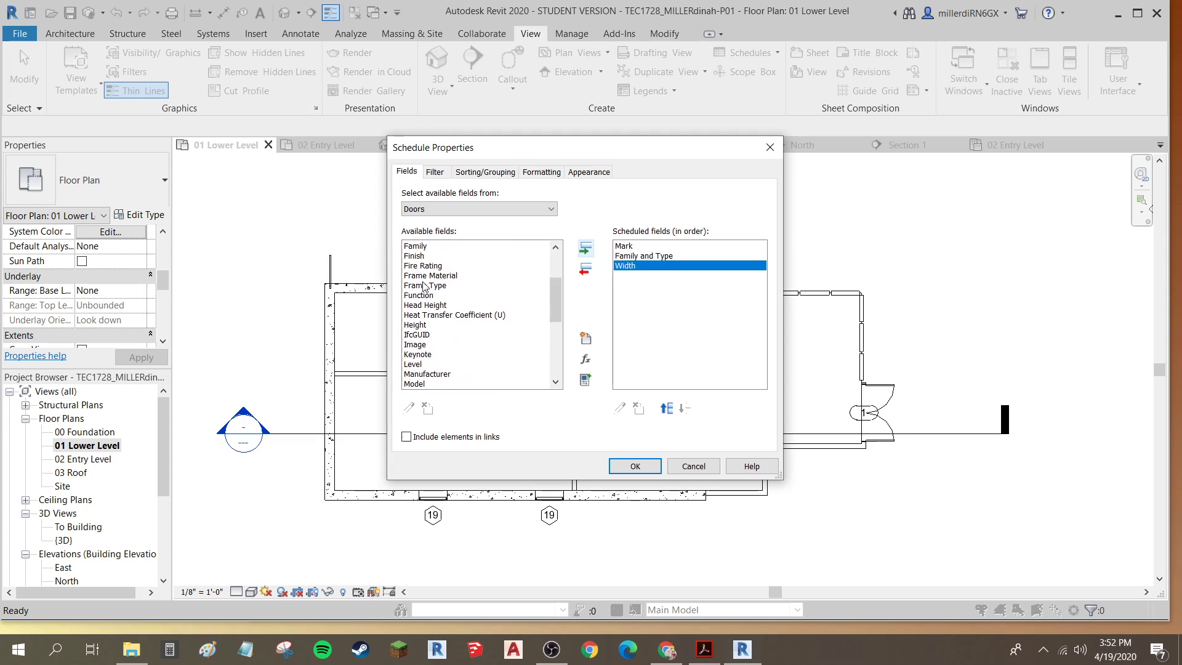
pyautogui.click(585, 248)
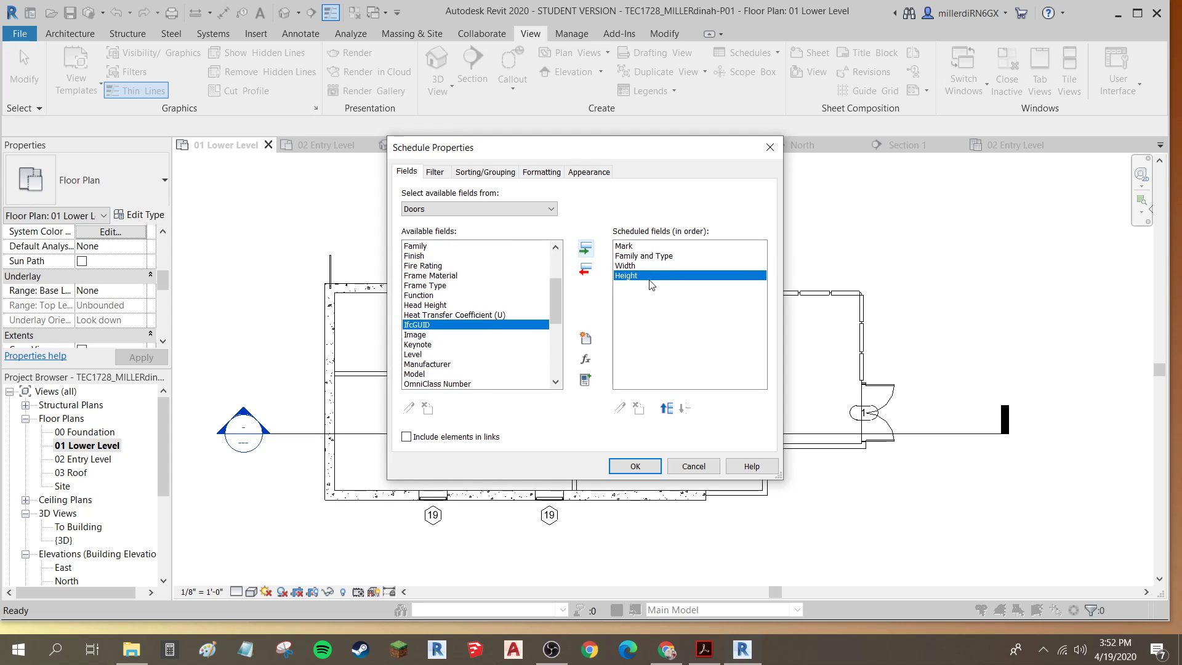
pyautogui.click(668, 409)
pyautogui.click(685, 408)
pyautogui.click(637, 464)
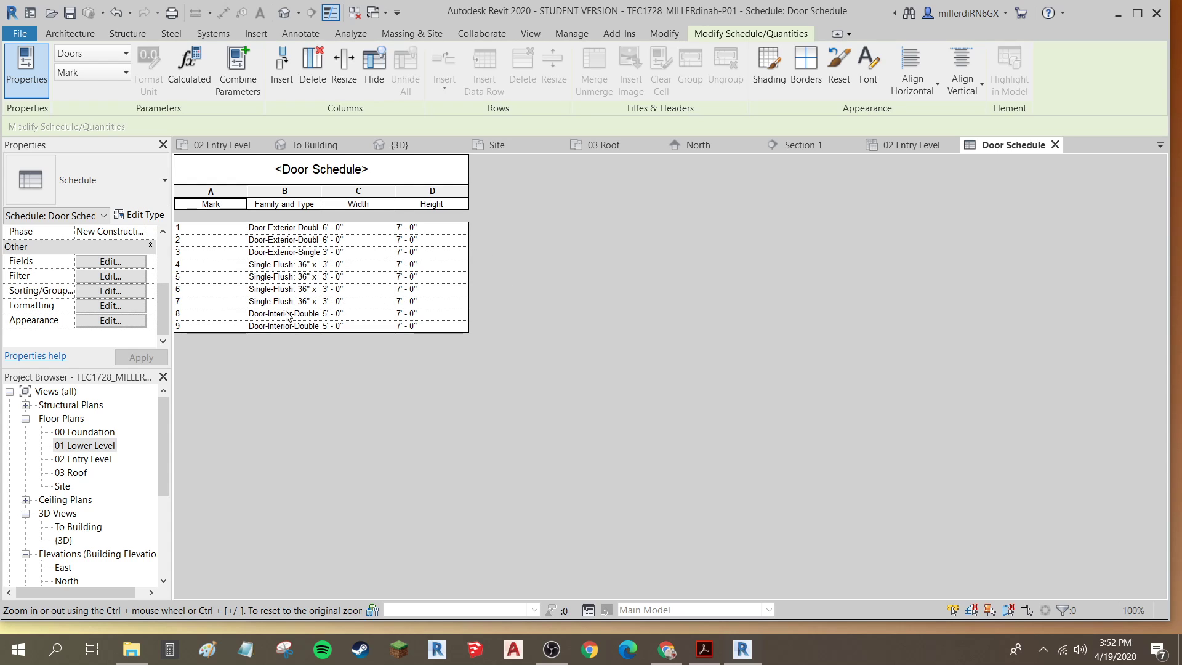
# Step: Expand Schedules/Quantities in the project browser to locate Door Schedule, and return to the floor plans list
pyautogui.scroll(-3, 88, 470)
pyautogui.scroll(-3, 88, 471)
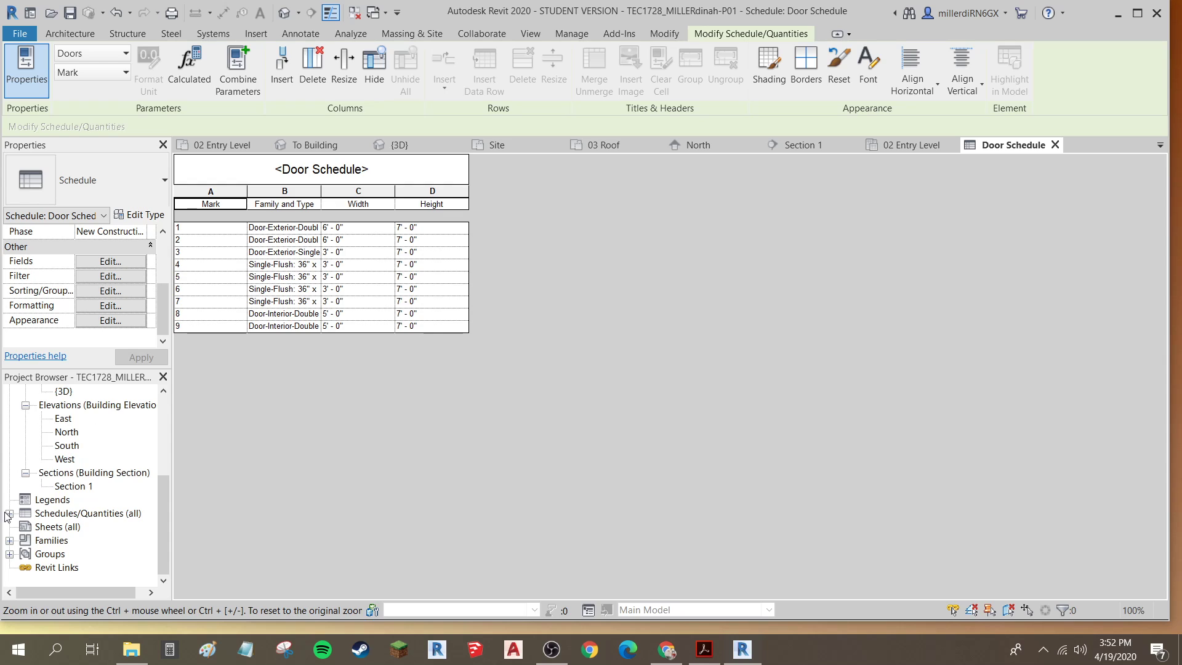
pyautogui.click(10, 513)
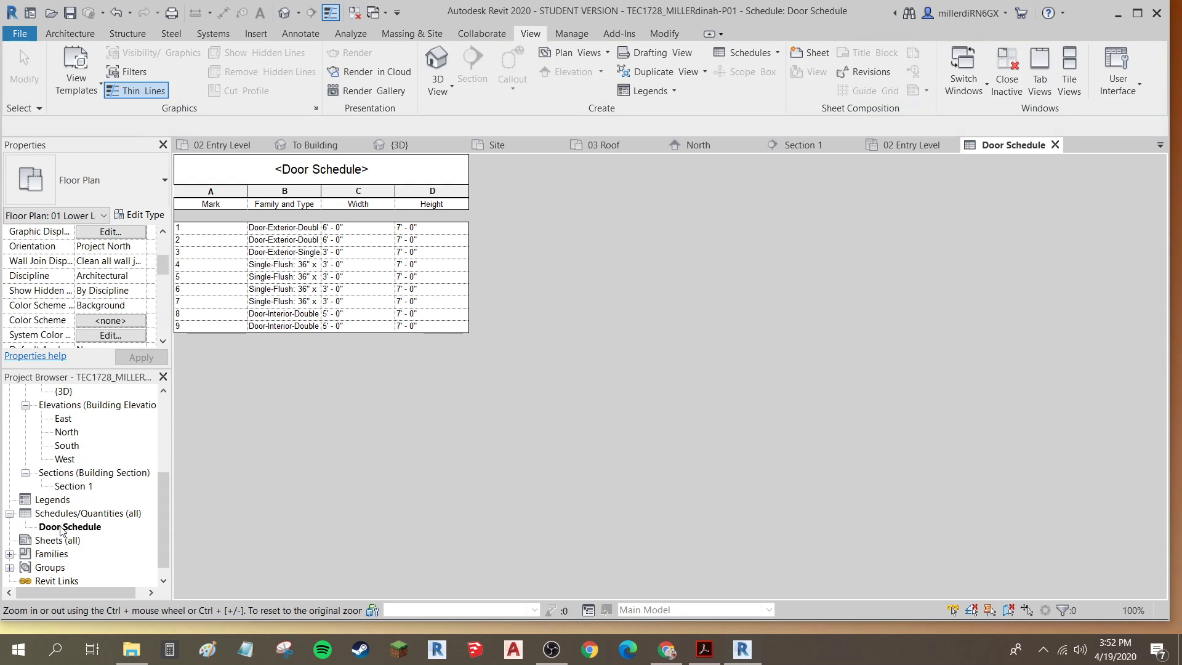
pyautogui.scroll(5, 81, 471)
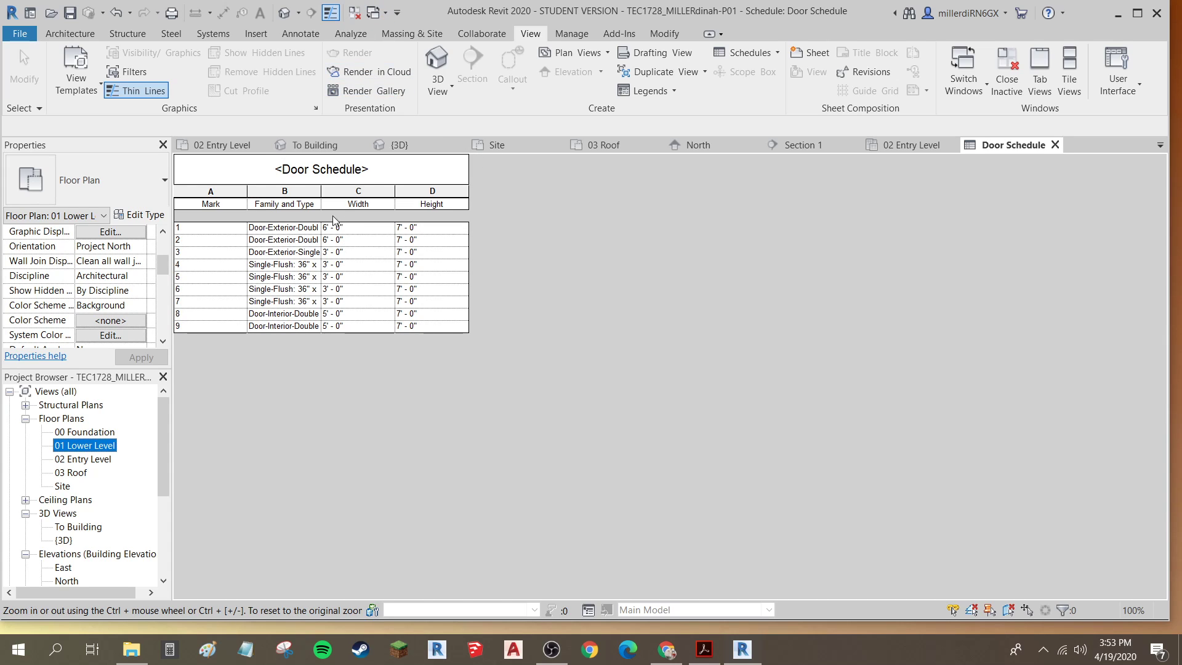
# Step: Change the Family and Type of door 7 in the schedule to Door-Interior-Double-Sliding-2_Panel-Wood: 60" x 84"
pyautogui.click(271, 302)
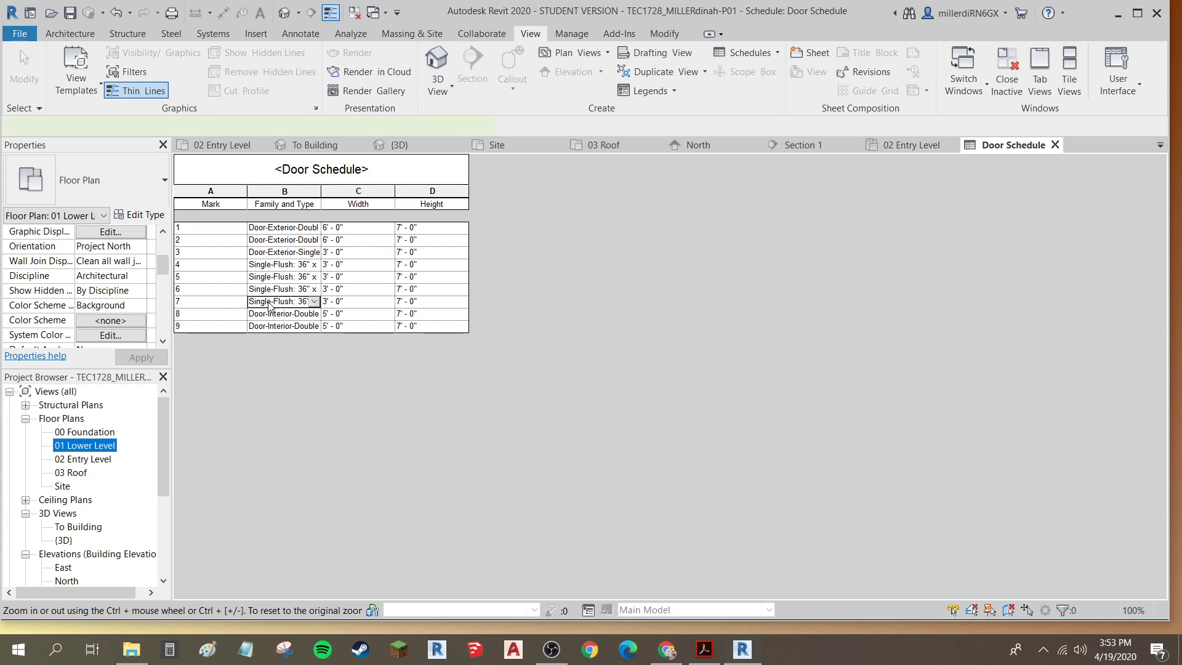
pyautogui.click(313, 302)
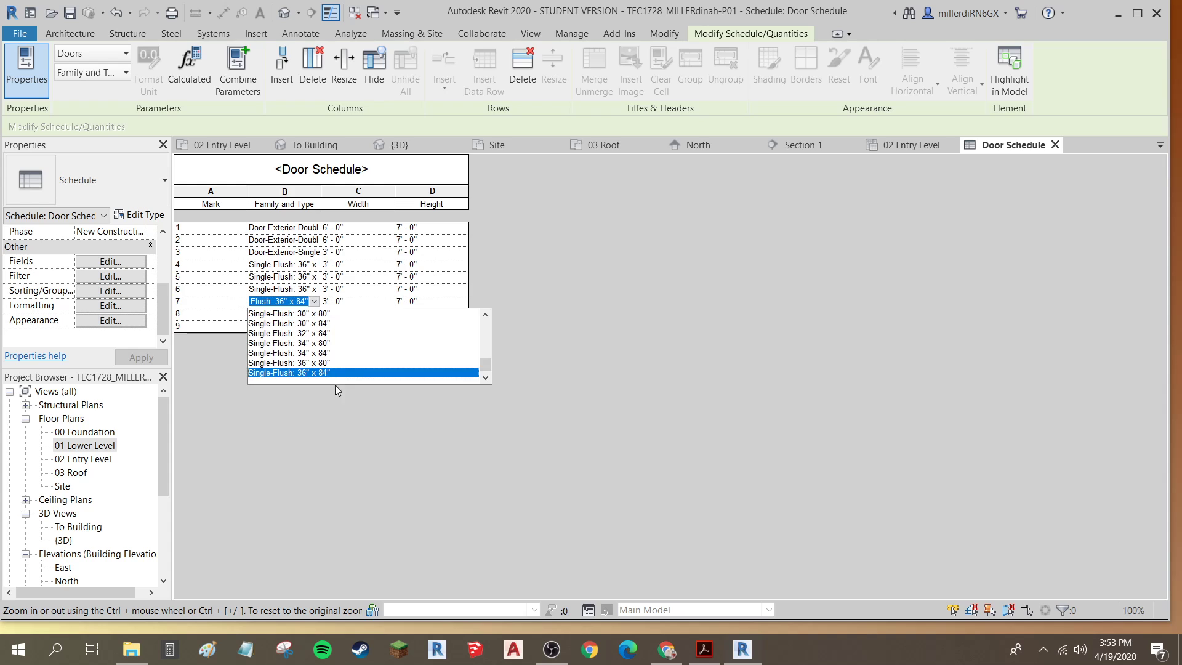
pyautogui.scroll(5, 333, 349)
pyautogui.scroll(5, 333, 349)
pyautogui.scroll(-4, 333, 356)
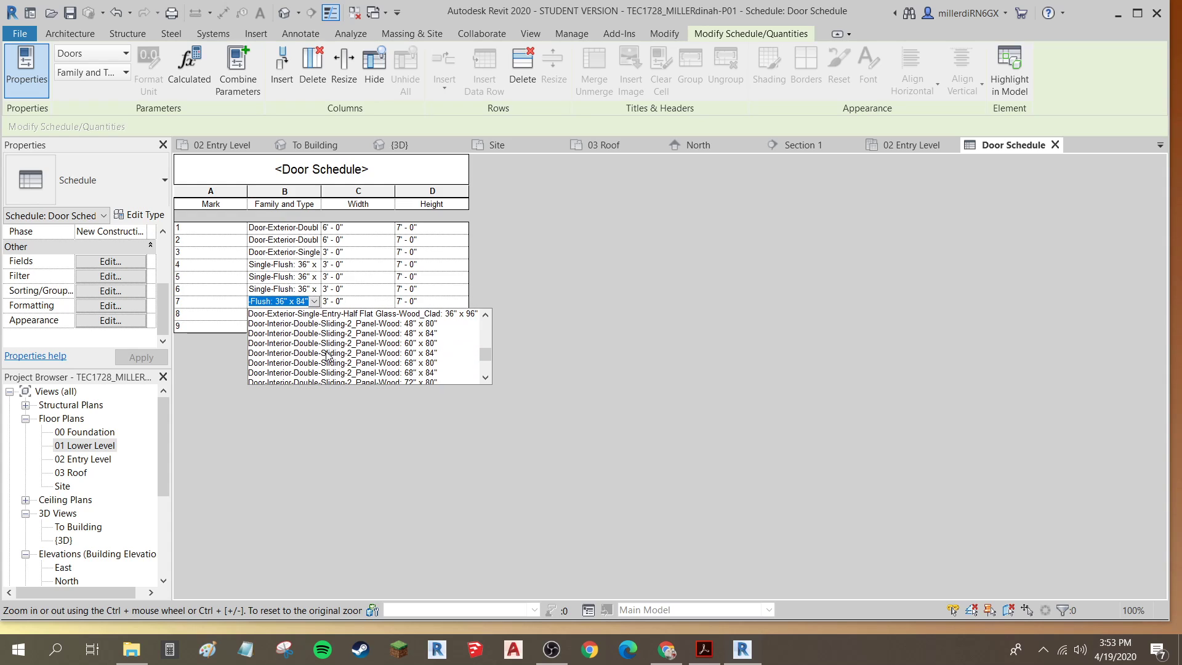
pyautogui.click(328, 355)
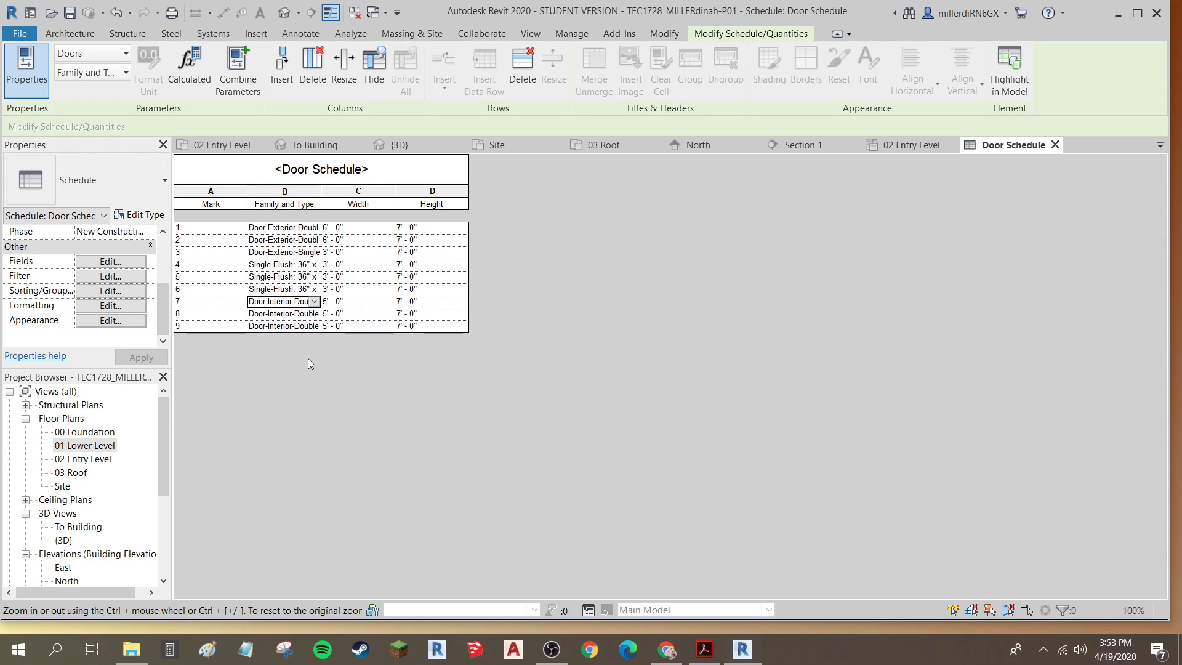
# Step: Open the 01 Lower Level floor plan, check door 7, and revert its type to the single-flush door
pyautogui.doubleClick(87, 446)
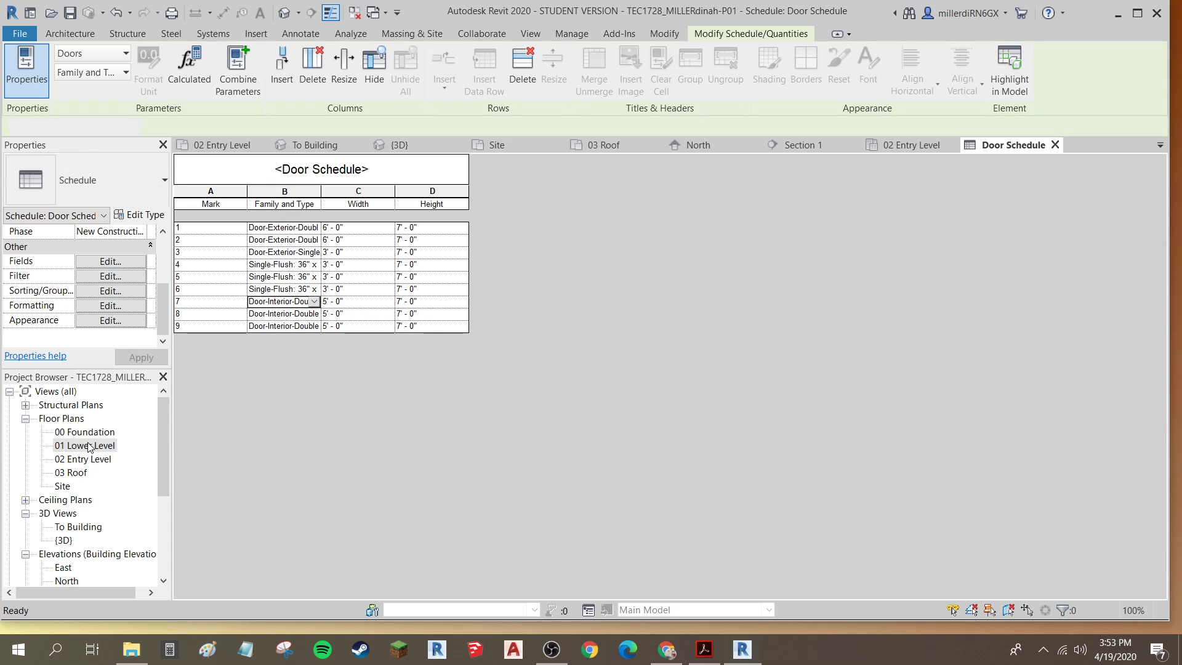
pyautogui.scroll(5, 486, 372)
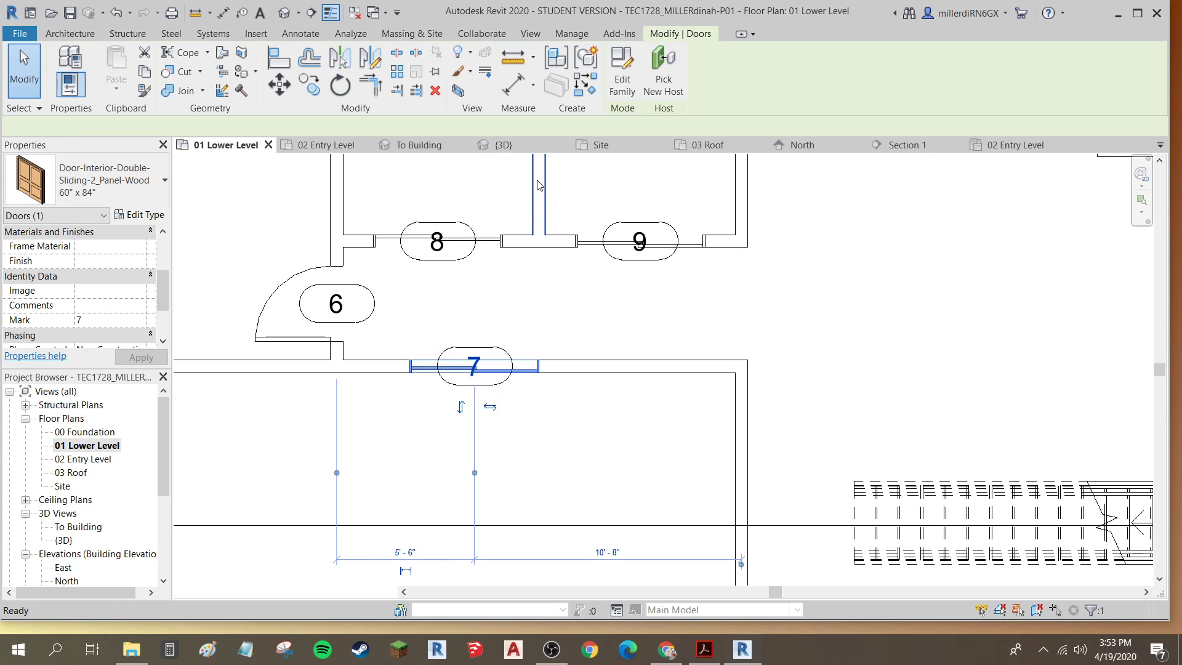
pyautogui.press('Escape')
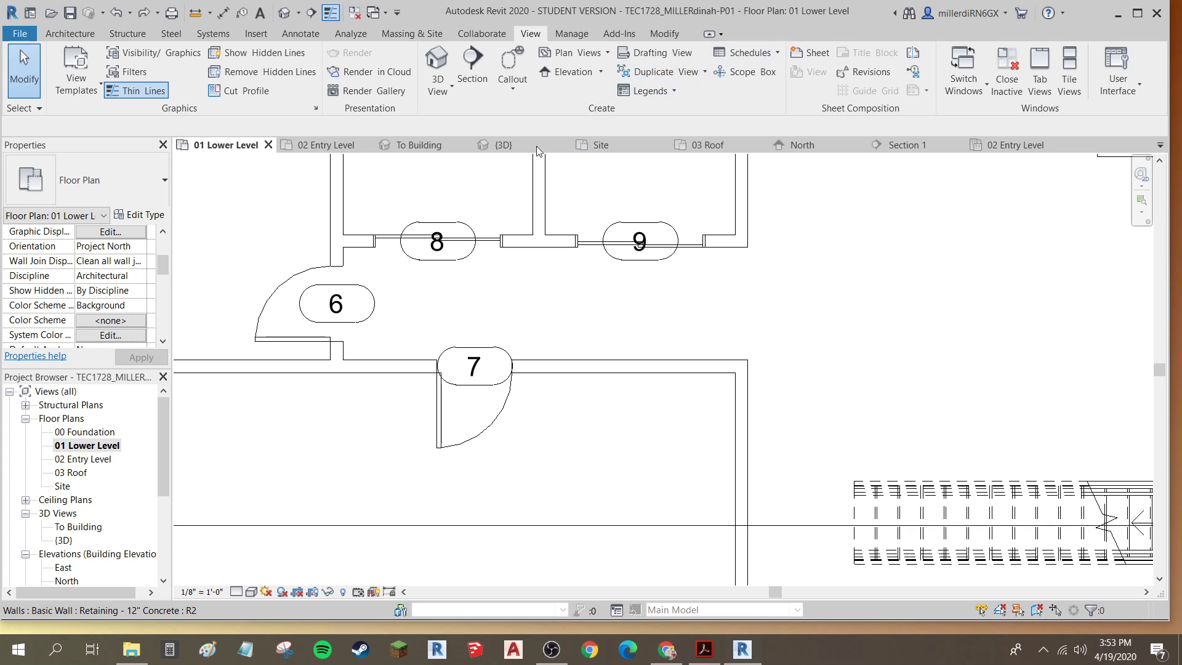
# Step: Enable Room Bounding for the three exterior Retaining - 12" Concrete walls in the 01 Lower Level plan
pyautogui.scroll(-3, 501, 307)
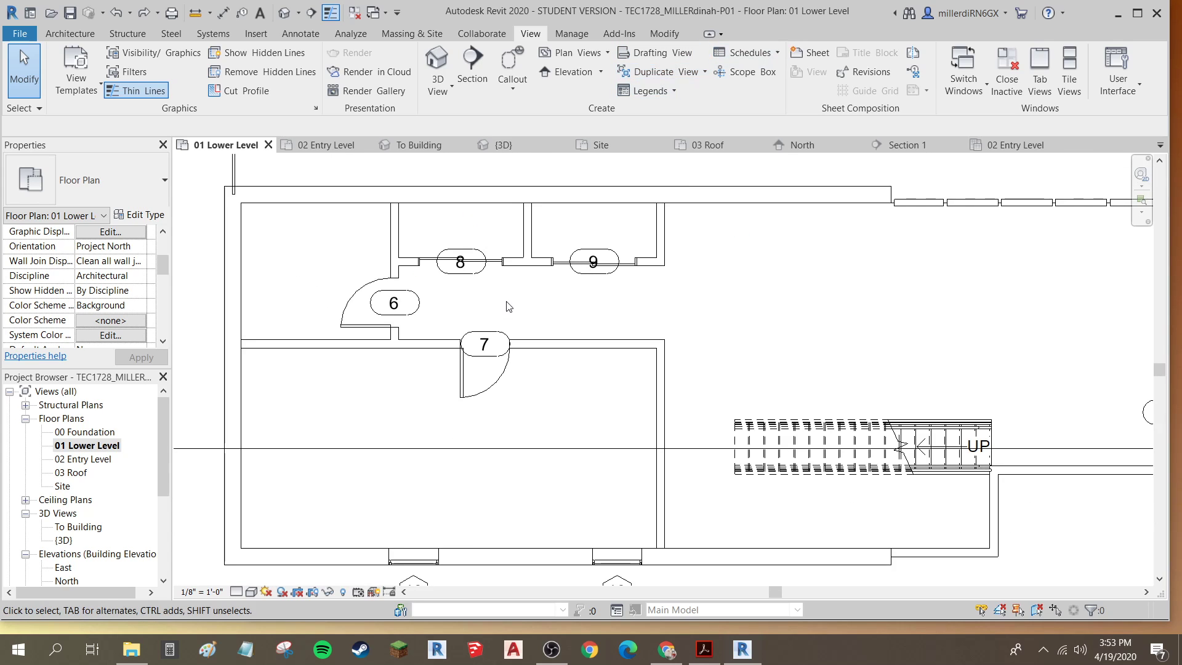
pyautogui.scroll(-1, 514, 297)
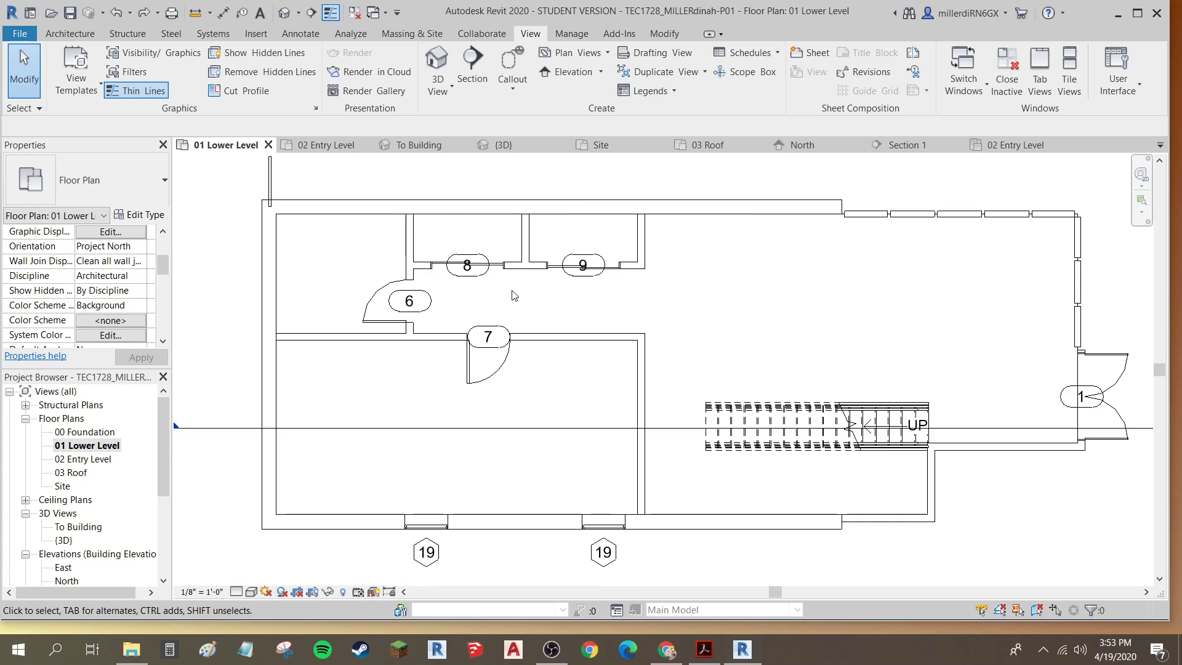
pyautogui.moveTo(534, 300); pyautogui.dragTo(469, 274, button='middle')
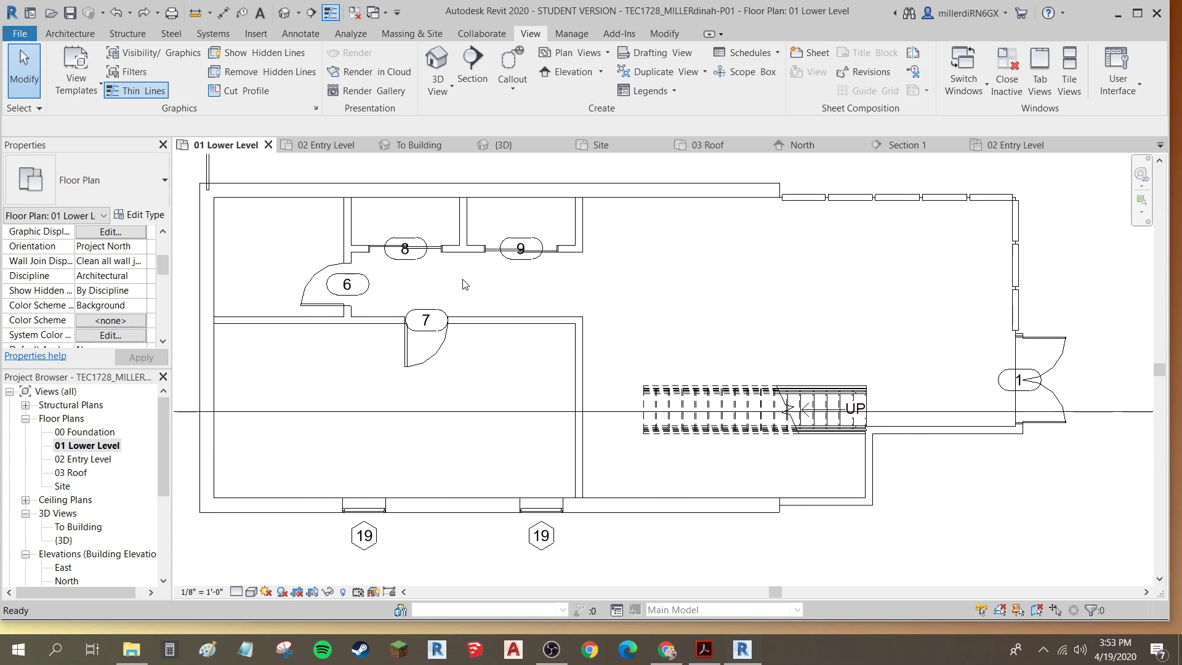
pyautogui.scroll(-1, 471, 274)
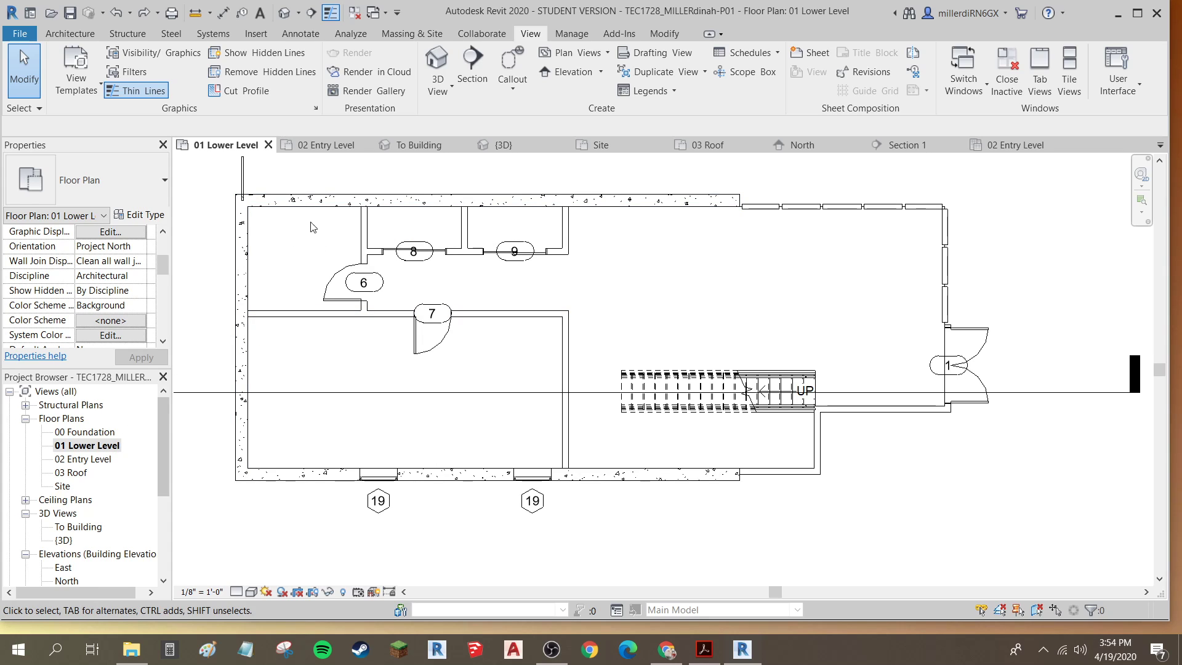
pyautogui.click(282, 209)
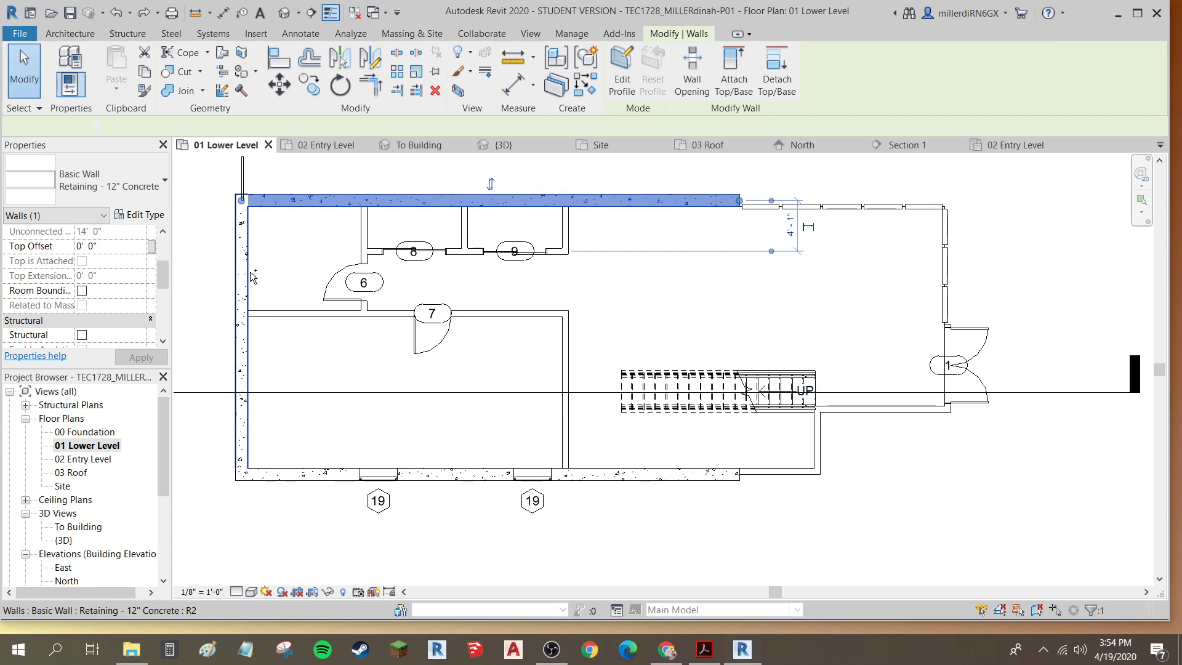
pyautogui.keyDown('ctrl'); pyautogui.click(251, 277); pyautogui.keyUp('ctrl')
pyautogui.keyDown('ctrl'); pyautogui.click(281, 474); pyautogui.keyUp('ctrl')
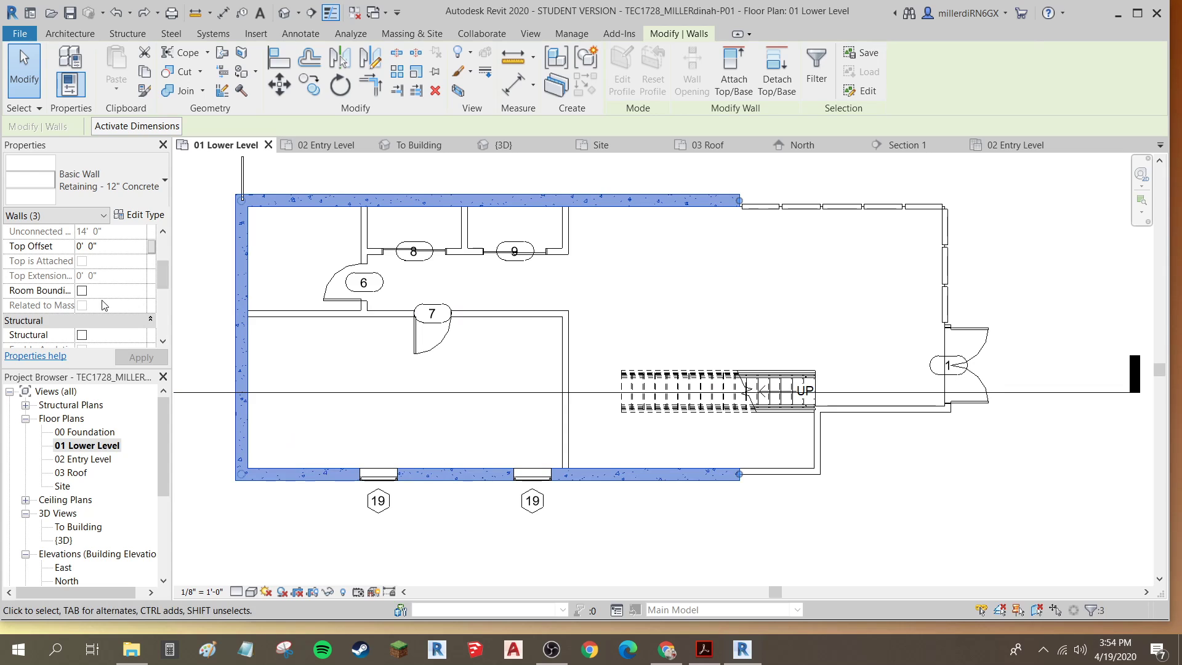
pyautogui.scroll(4, 90, 280)
pyautogui.scroll(-3, 86, 280)
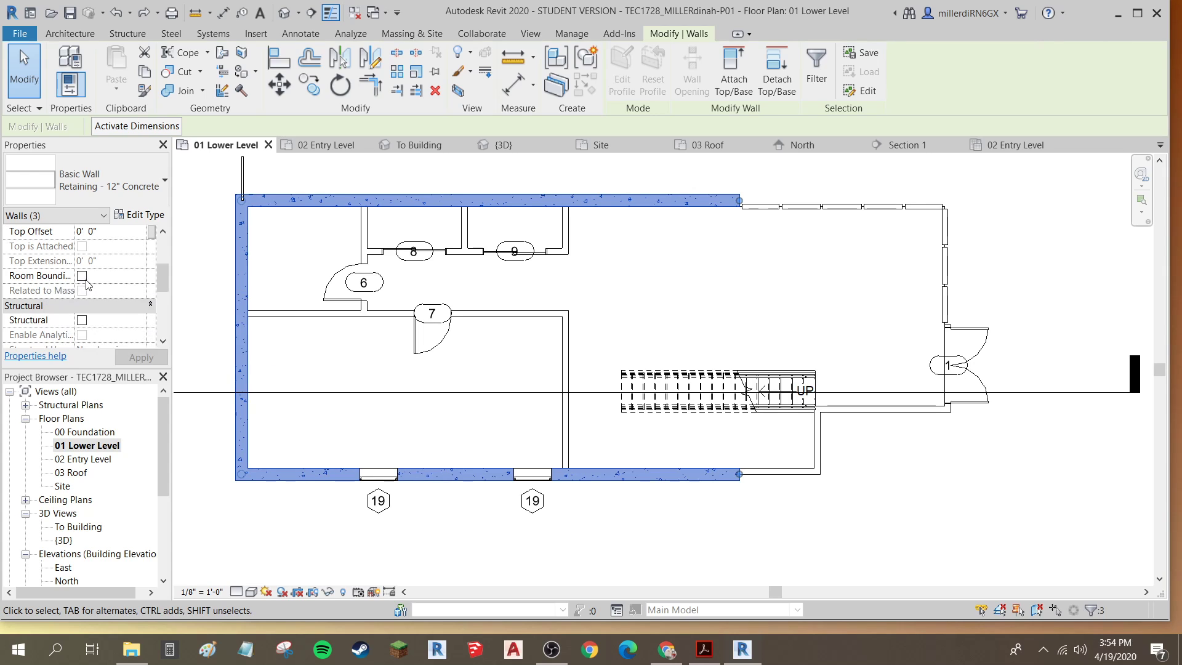
pyautogui.click(82, 277)
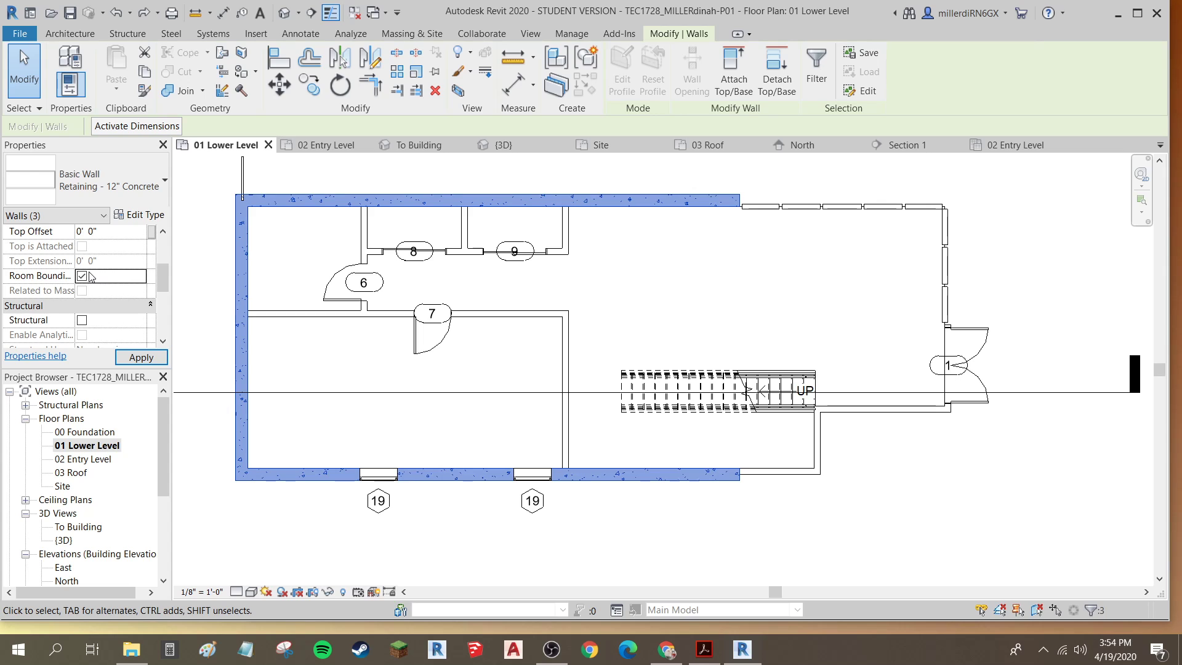
pyautogui.click(141, 358)
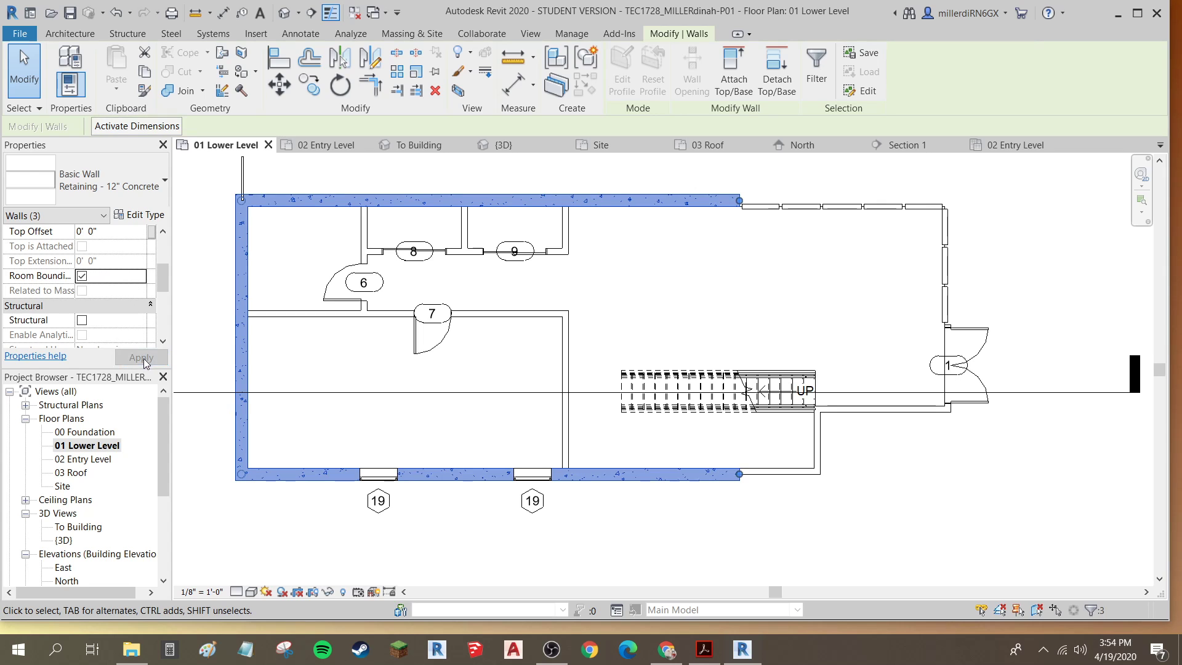
pyautogui.click(216, 326)
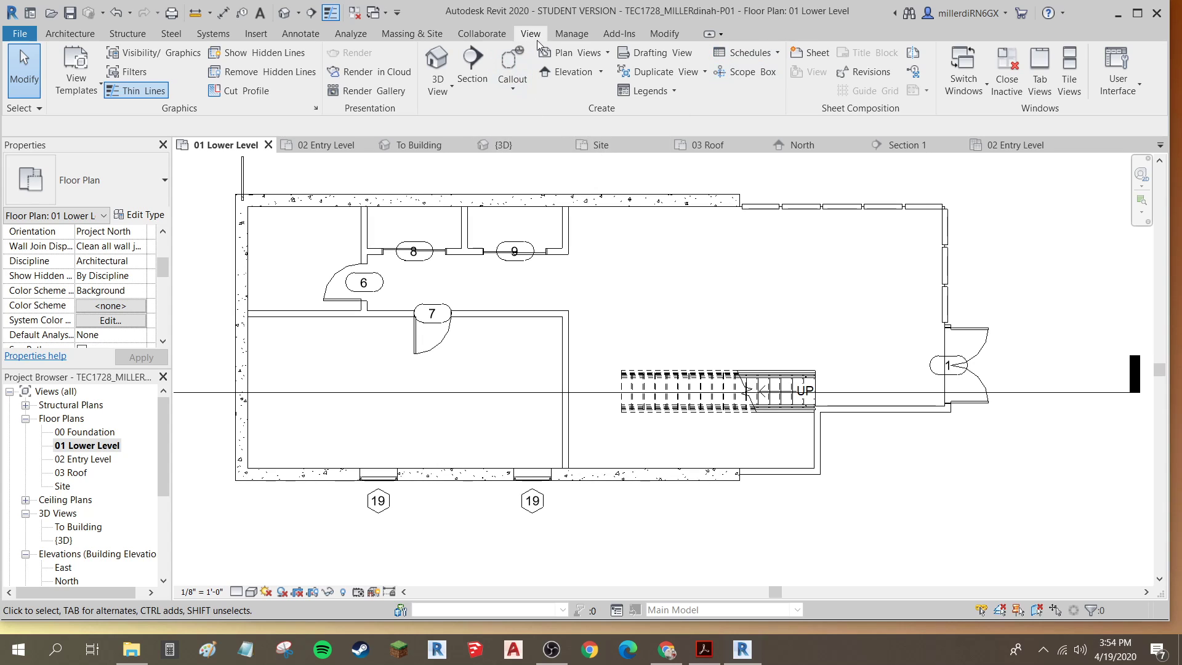
# Step: Create a new building-component schedule for the Rooms category, named Room Schedule
pyautogui.click(751, 53)
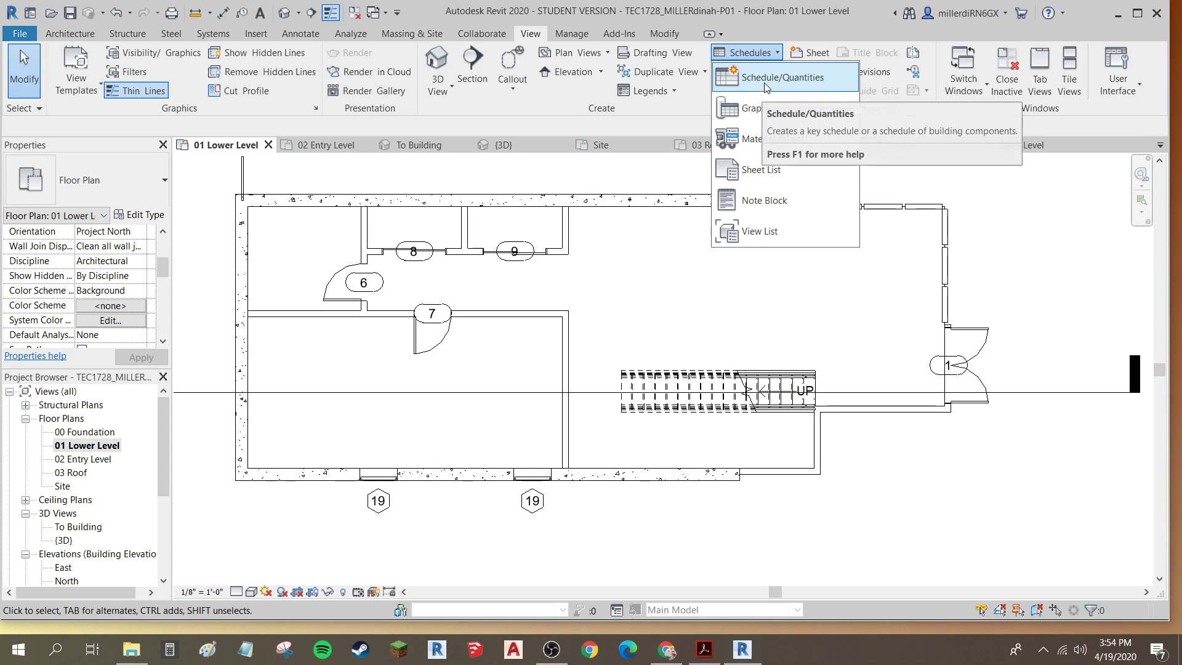
pyautogui.click(765, 78)
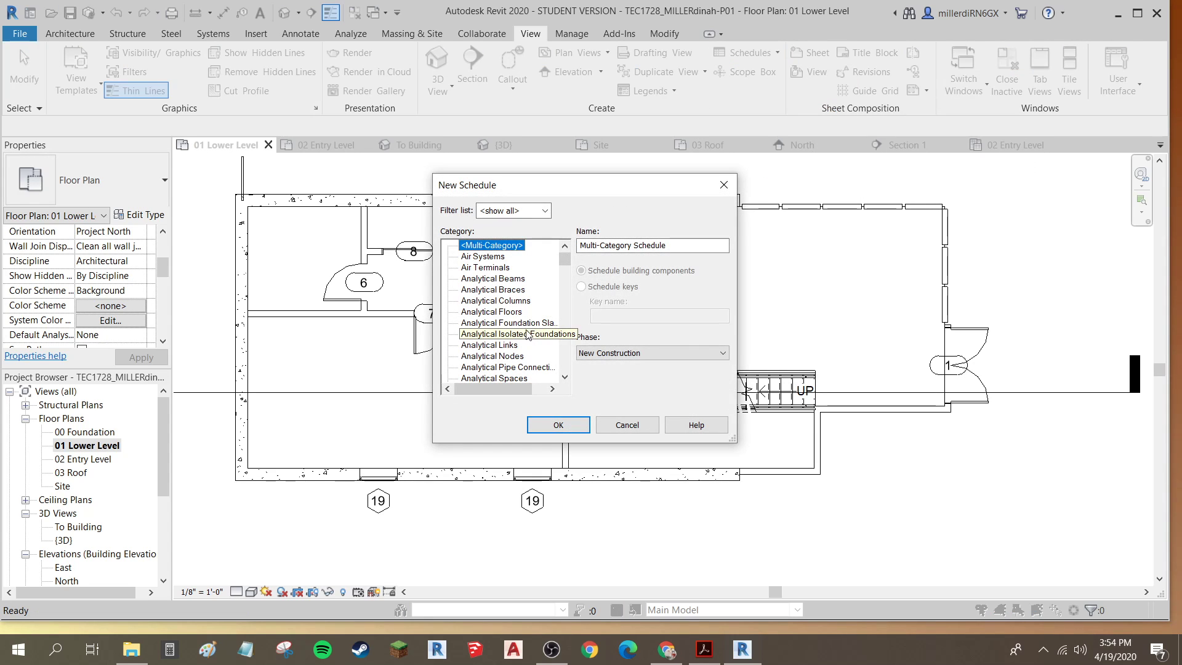
pyautogui.scroll(-7, 521, 317)
pyautogui.scroll(-13, 520, 315)
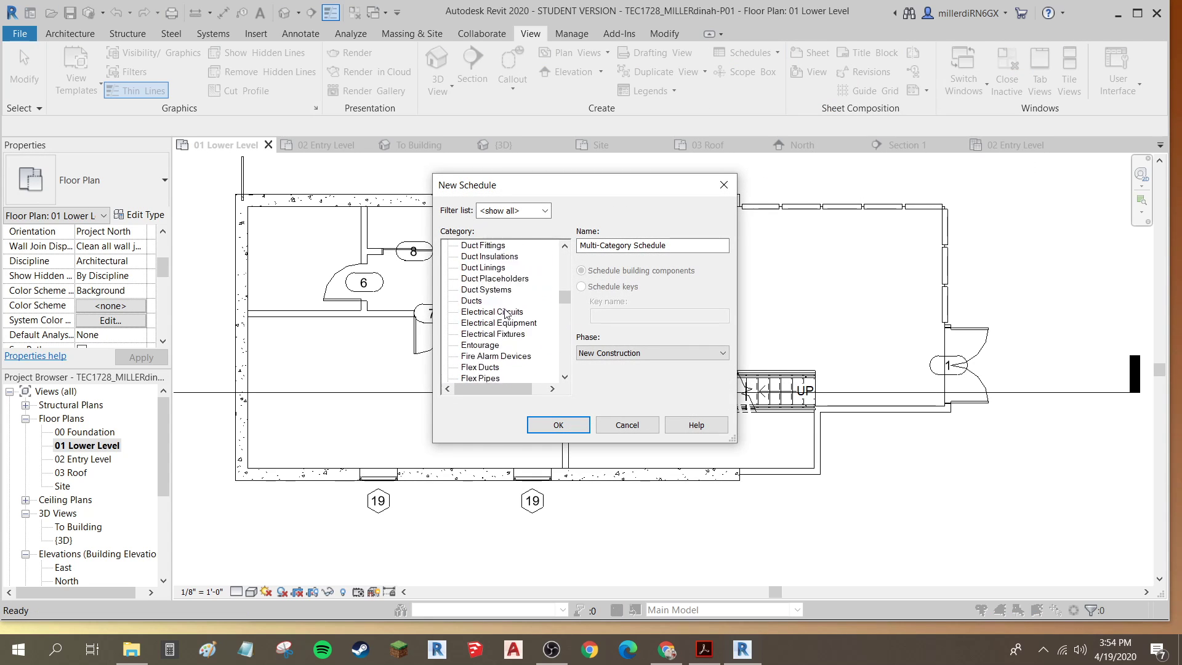
pyautogui.scroll(-5, 510, 333)
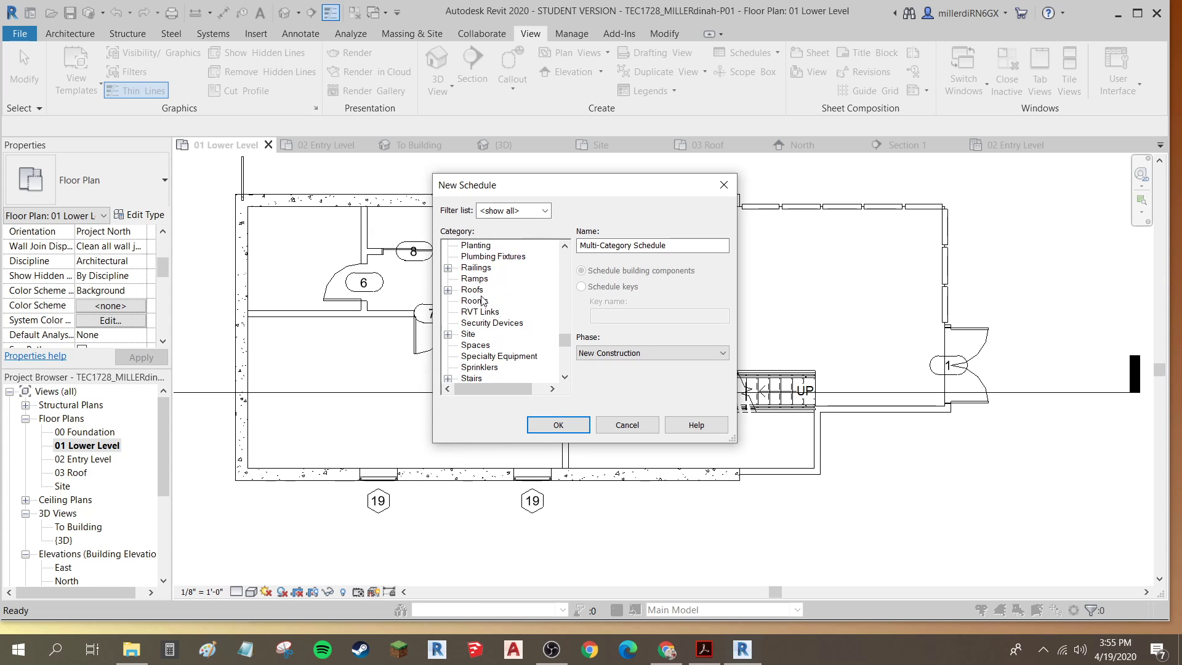
pyautogui.click(482, 301)
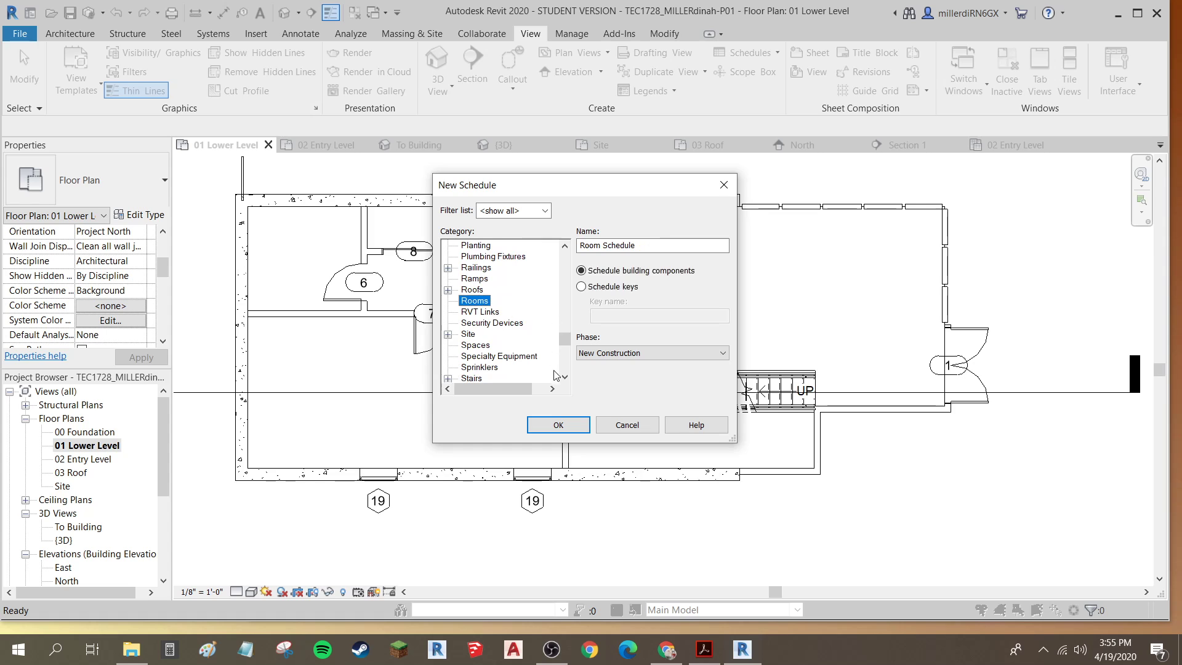
pyautogui.click(558, 425)
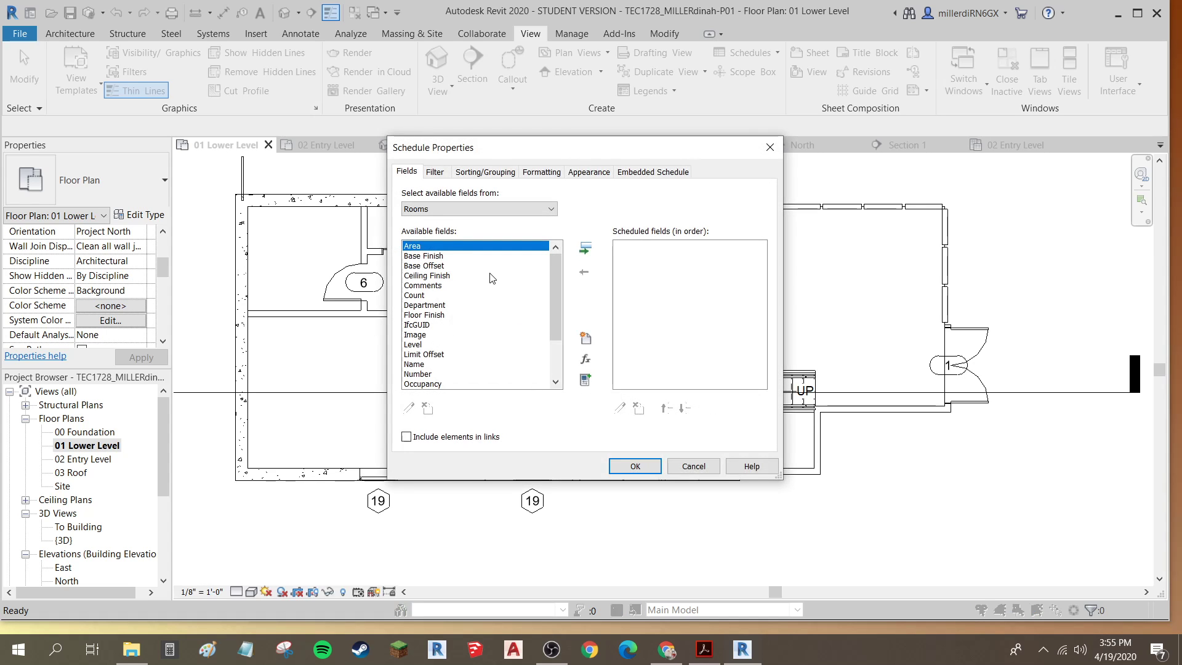
# Step: Add the fields Number, Name and Area, in that order, to the room schedule and generate it
pyautogui.scroll(-2, 446, 307)
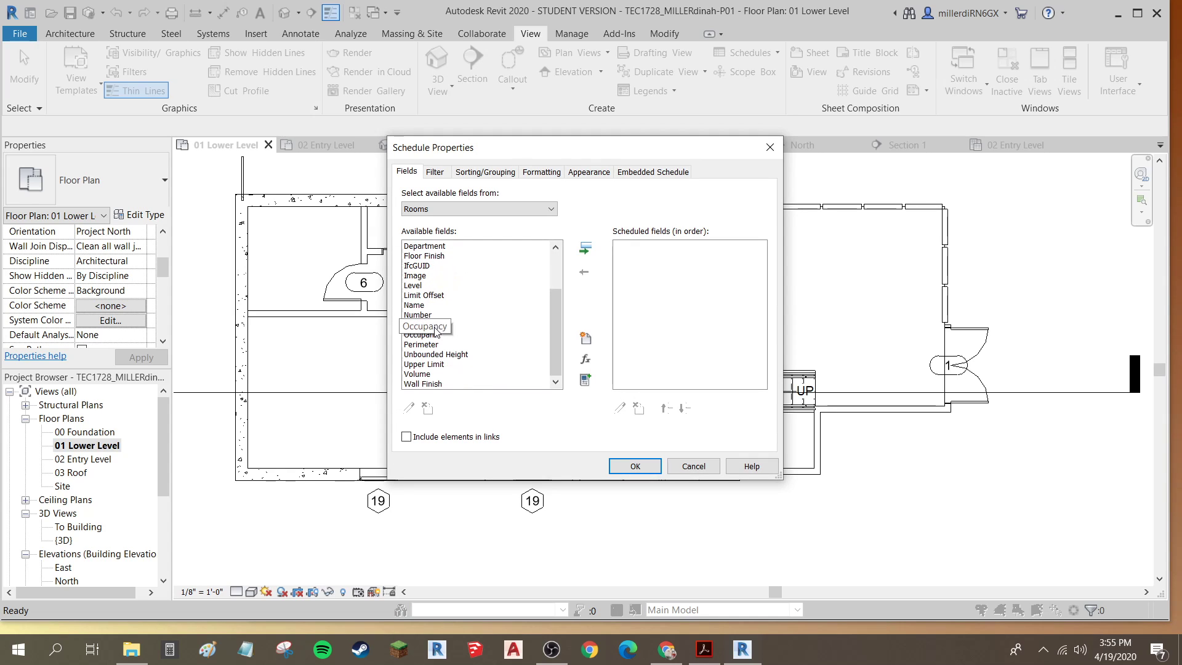
pyautogui.click(425, 316)
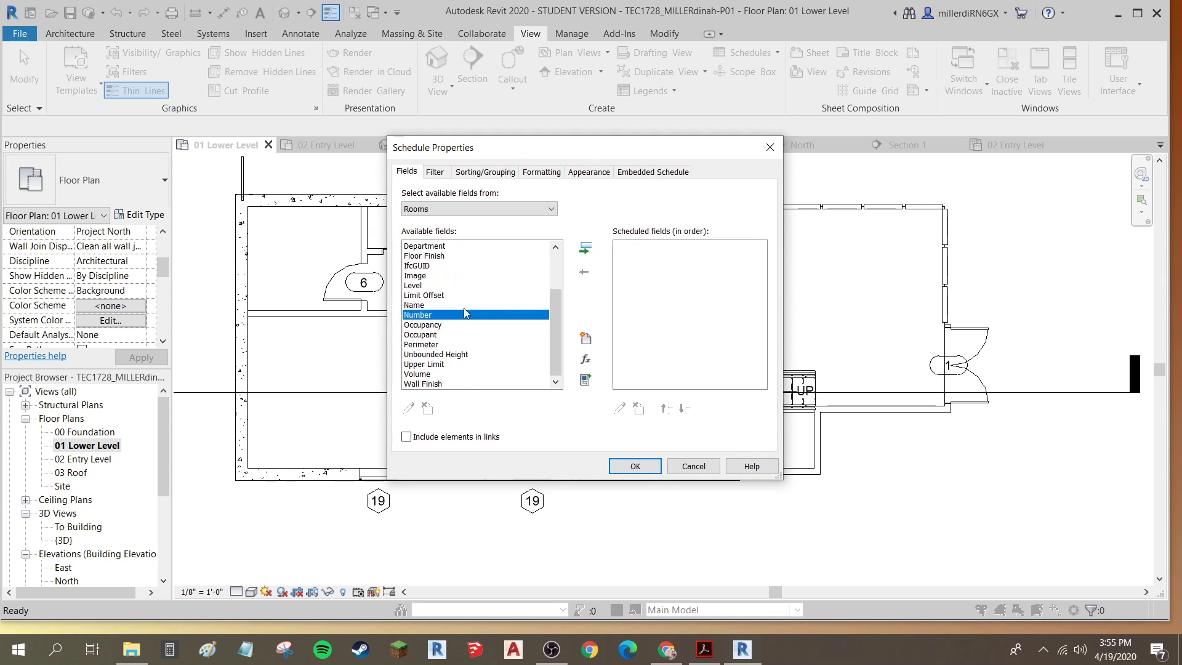
pyautogui.click(585, 250)
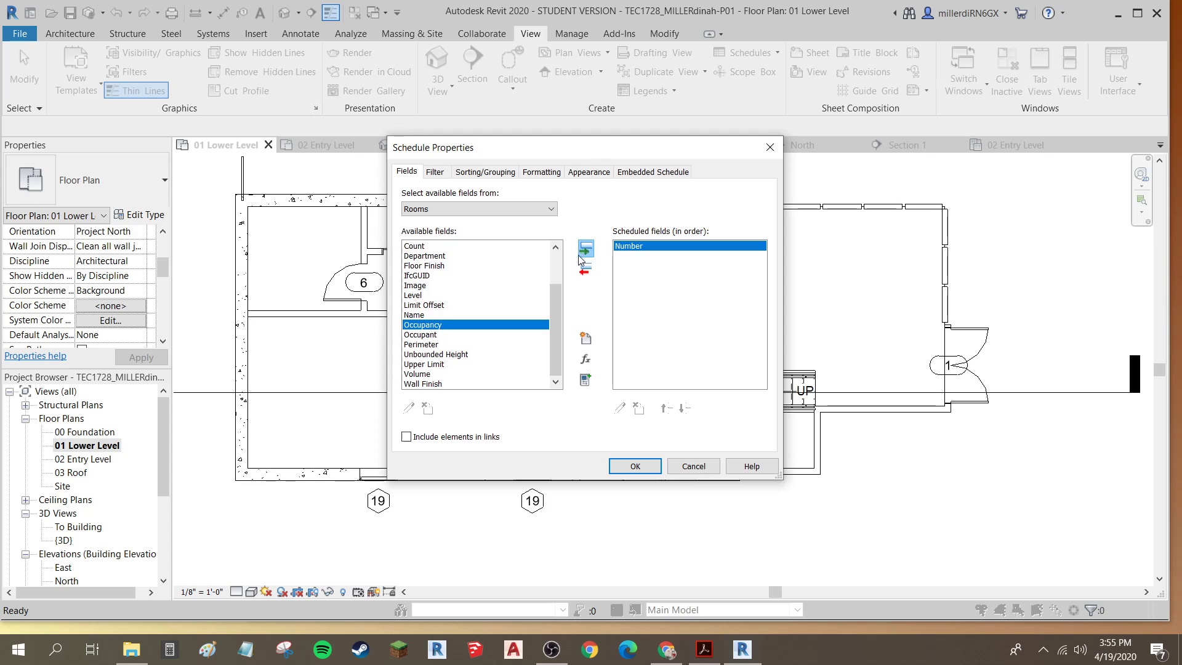
pyautogui.click(424, 315)
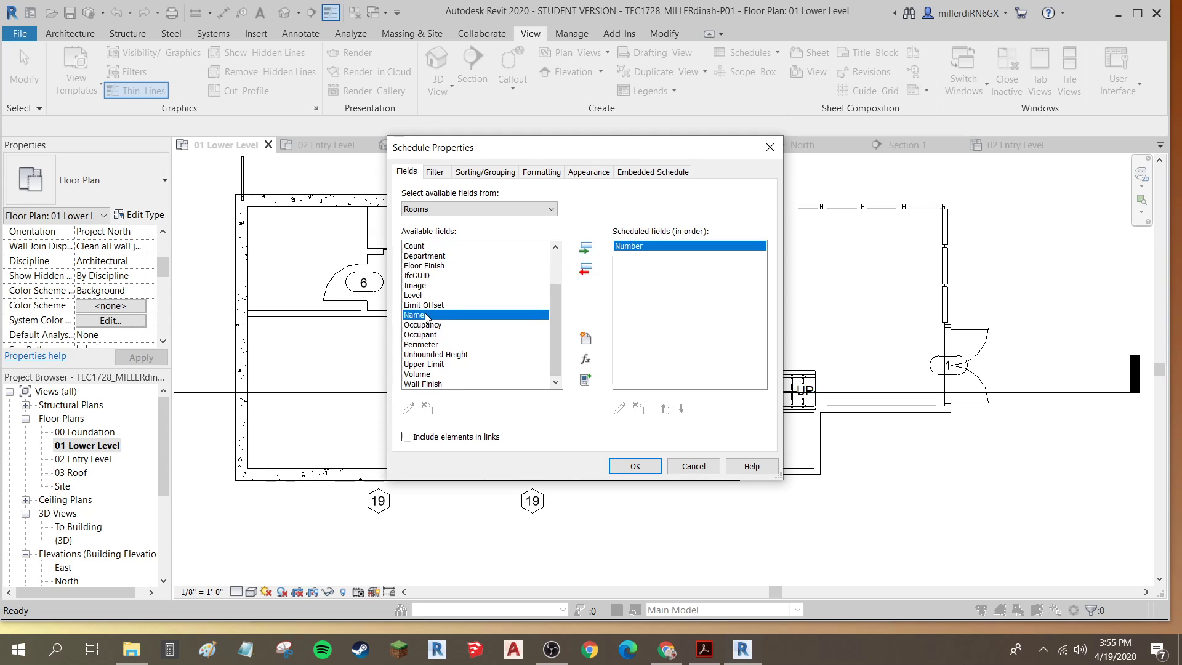
pyautogui.click(585, 248)
pyautogui.scroll(2, 444, 348)
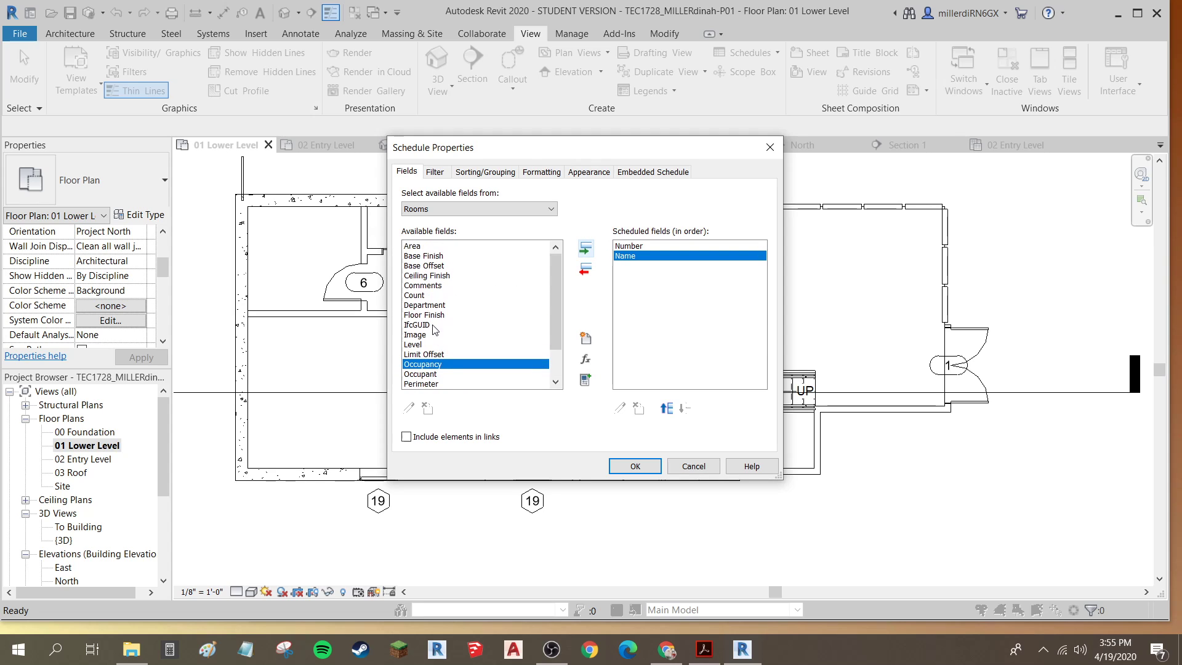
pyautogui.click(421, 246)
pyautogui.click(585, 249)
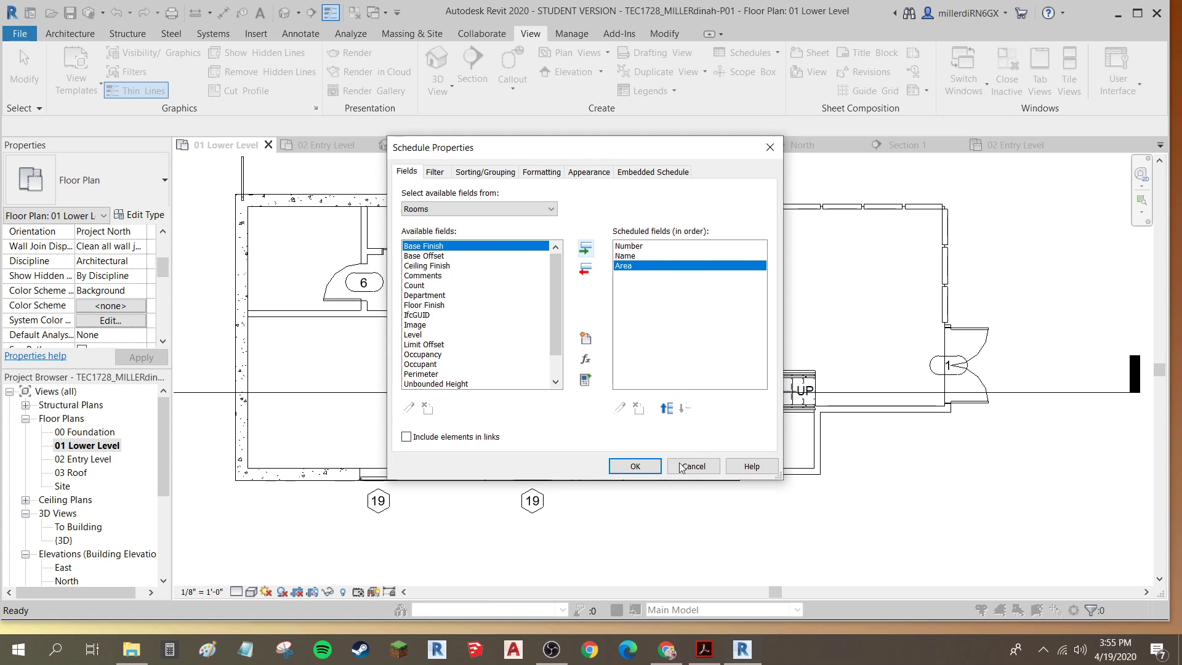
pyautogui.click(635, 466)
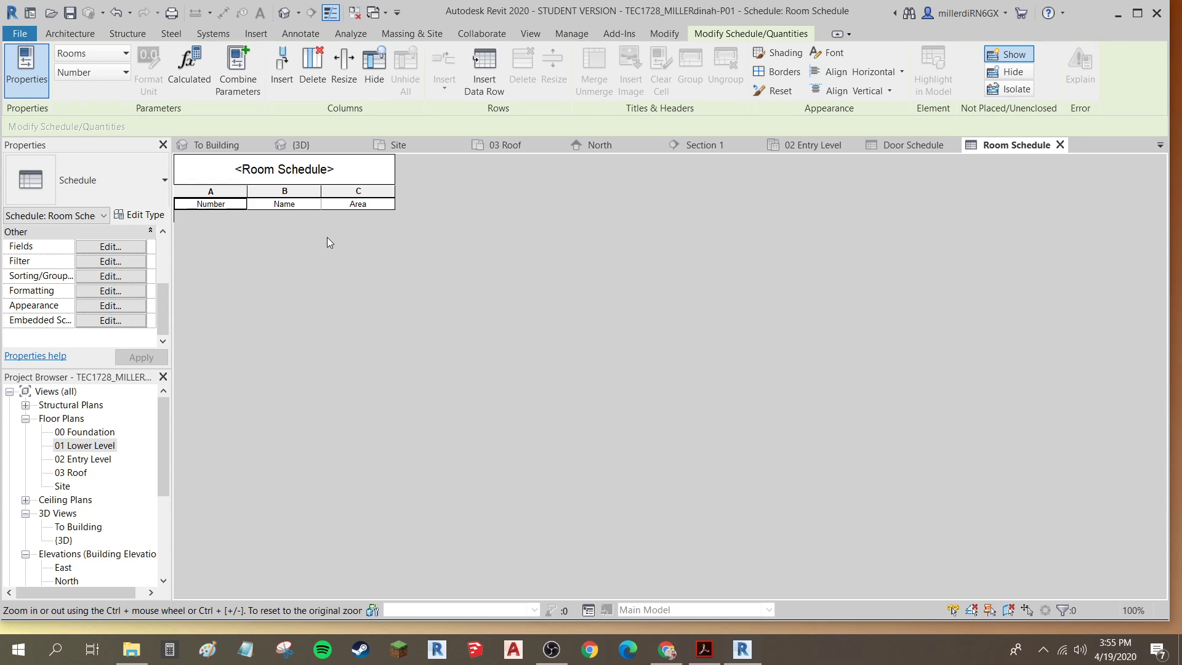
# Step: Place tagged rooms in the 02 Entry Level plan: the room with doors 4 and 5, the small space below it, and the large stair area
pyautogui.doubleClick(86, 459)
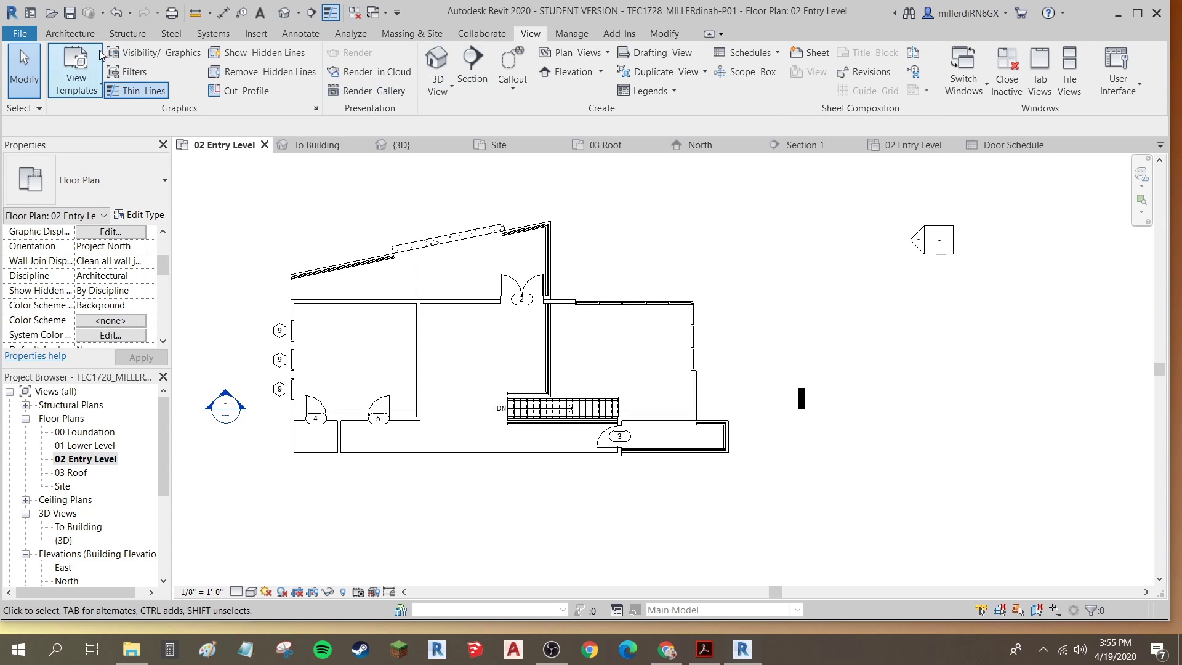
pyautogui.click(68, 36)
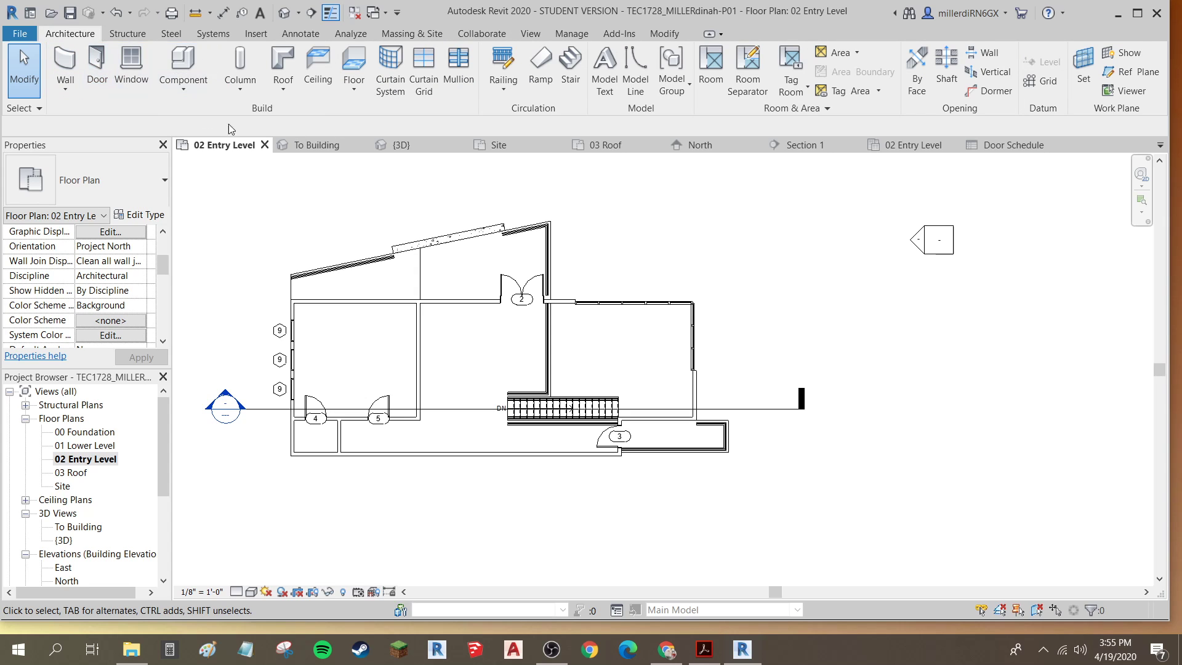
pyautogui.click(711, 73)
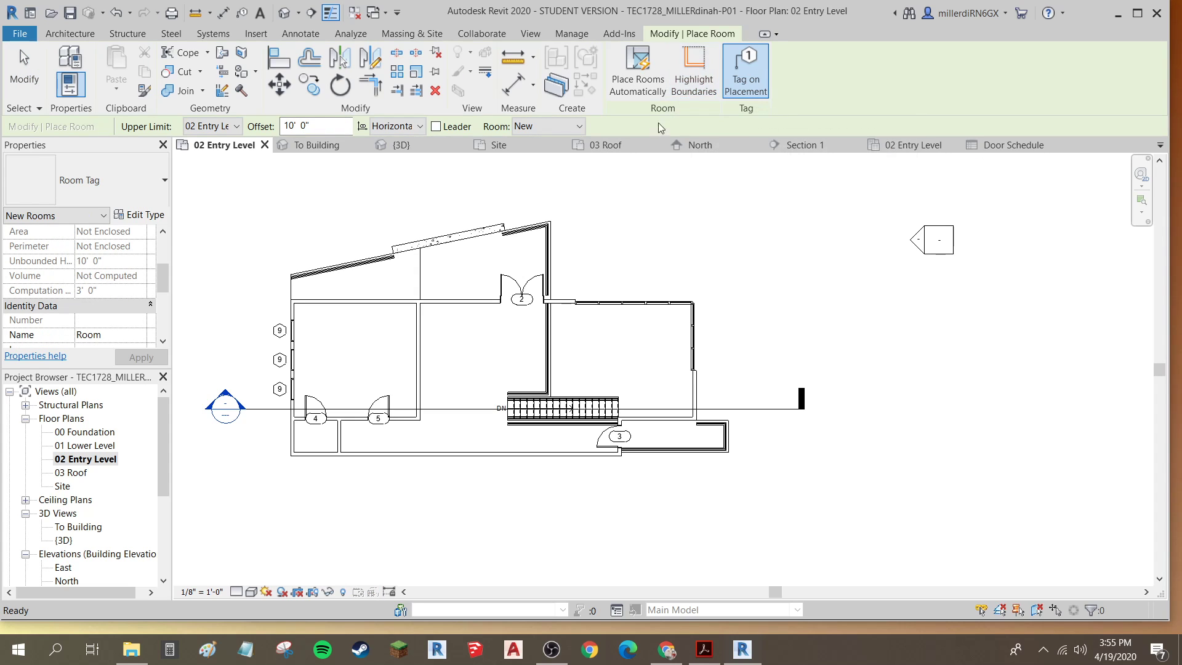
pyautogui.click(356, 362)
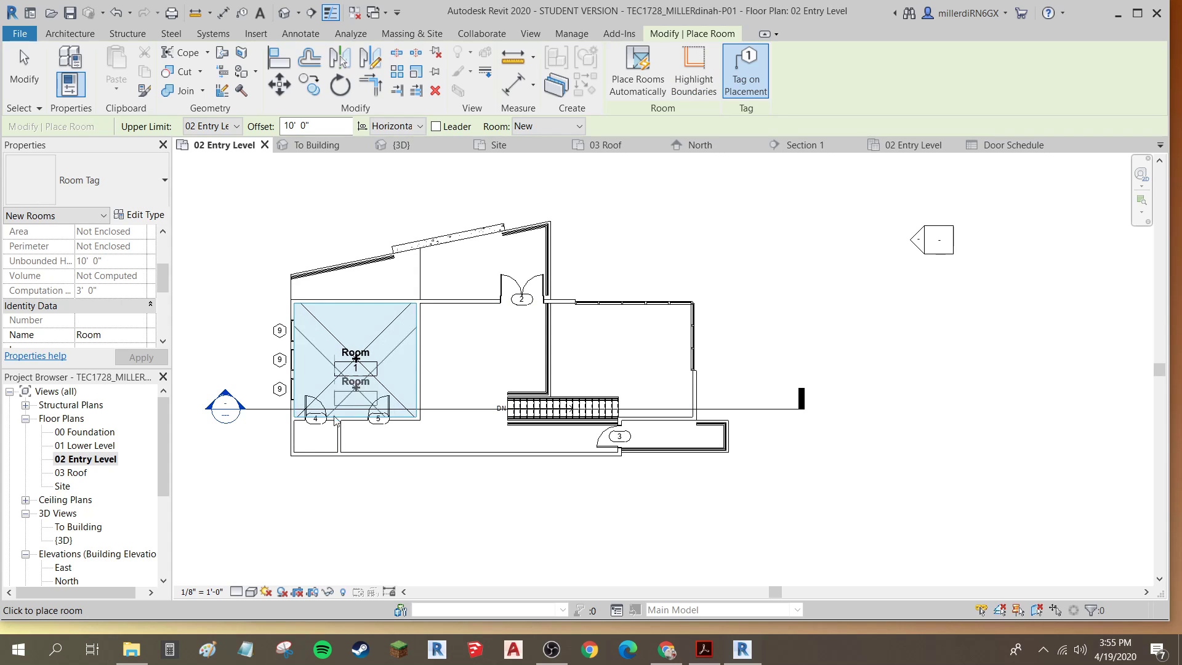
pyautogui.click(315, 438)
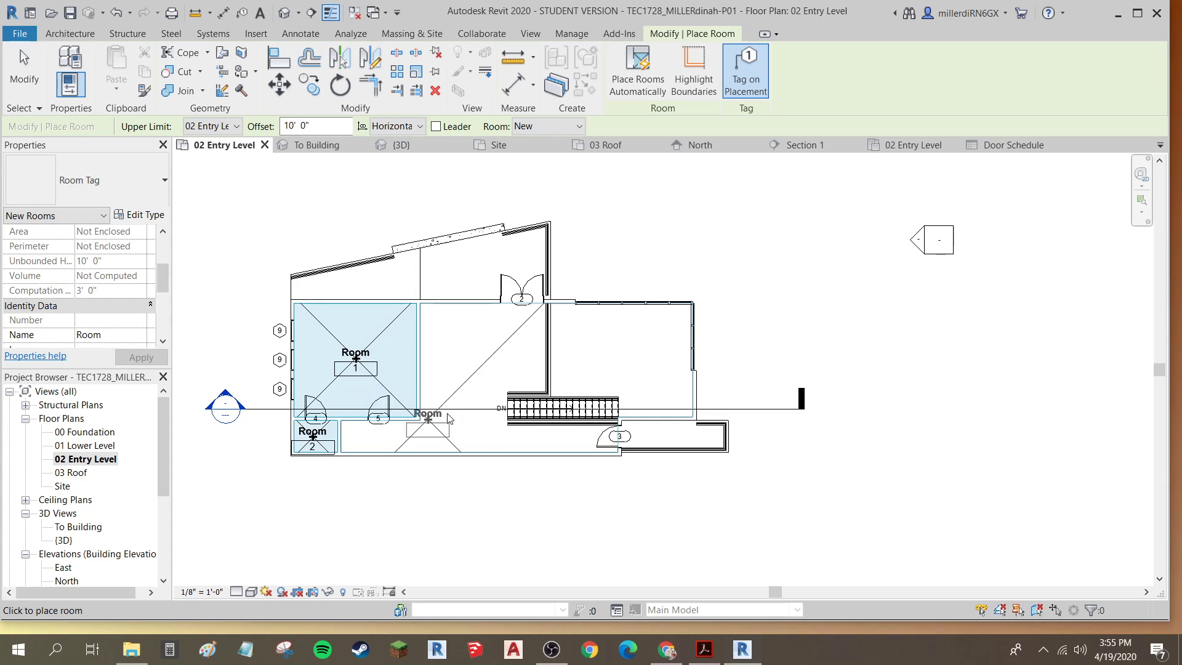
pyautogui.click(485, 383)
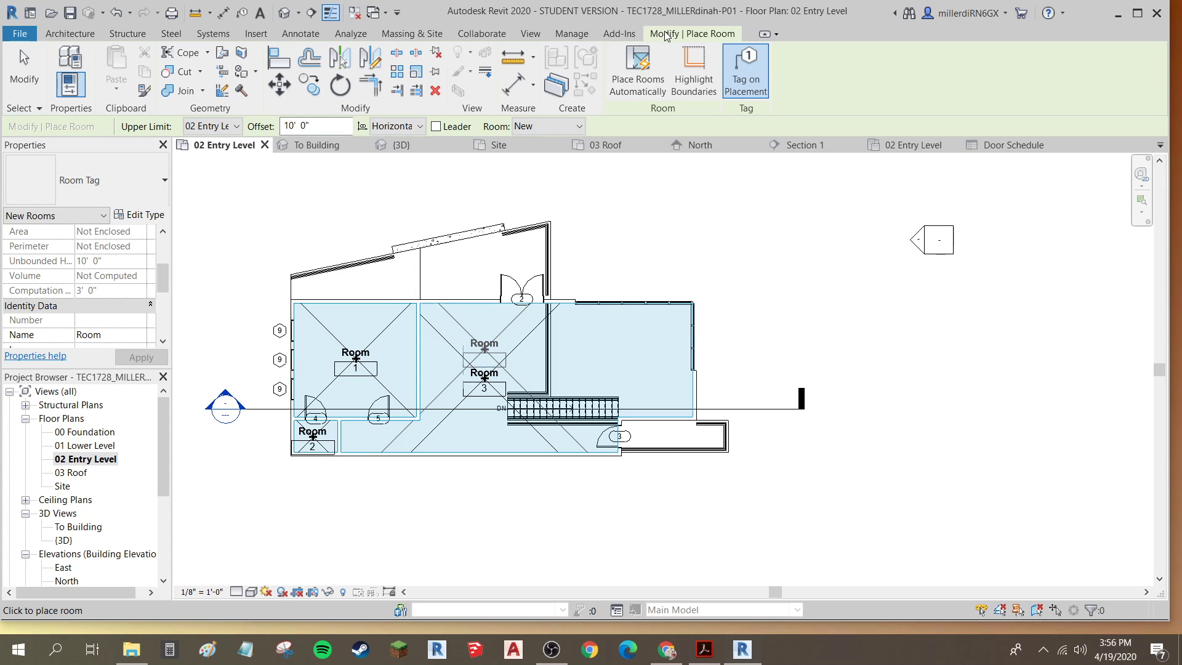
pyautogui.press('Escape')
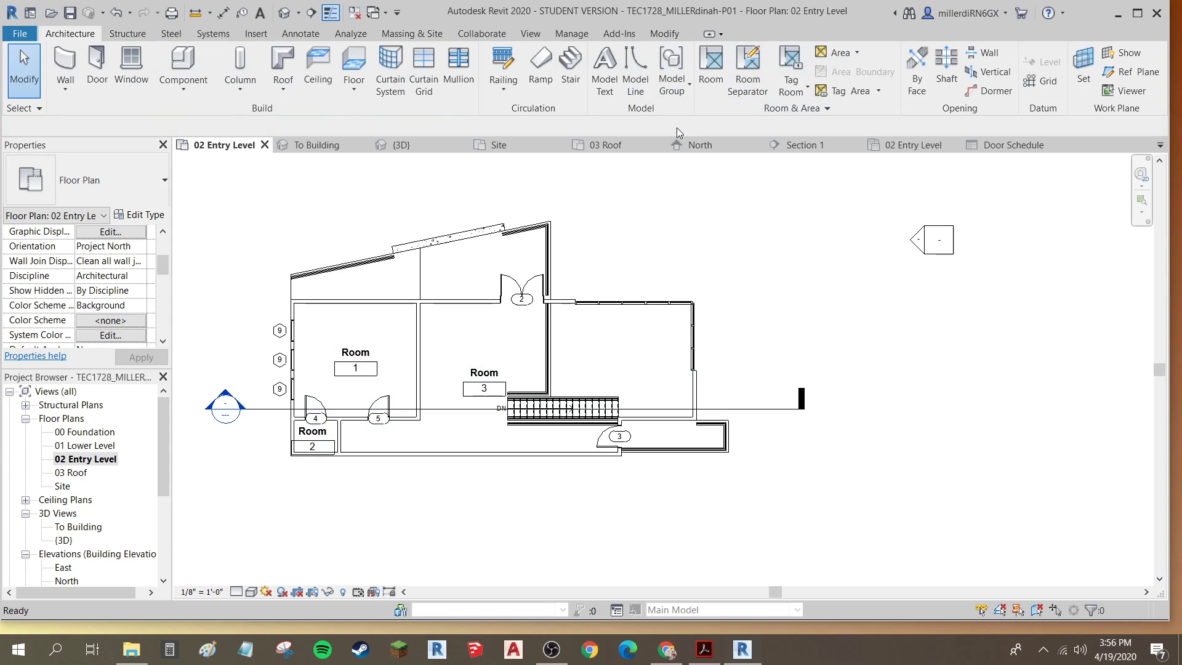
# Step: Rename room 3, the large space beside the stair on the entry level, to Entry
pyautogui.scroll(1, 488, 377)
pyautogui.scroll(1, 486, 373)
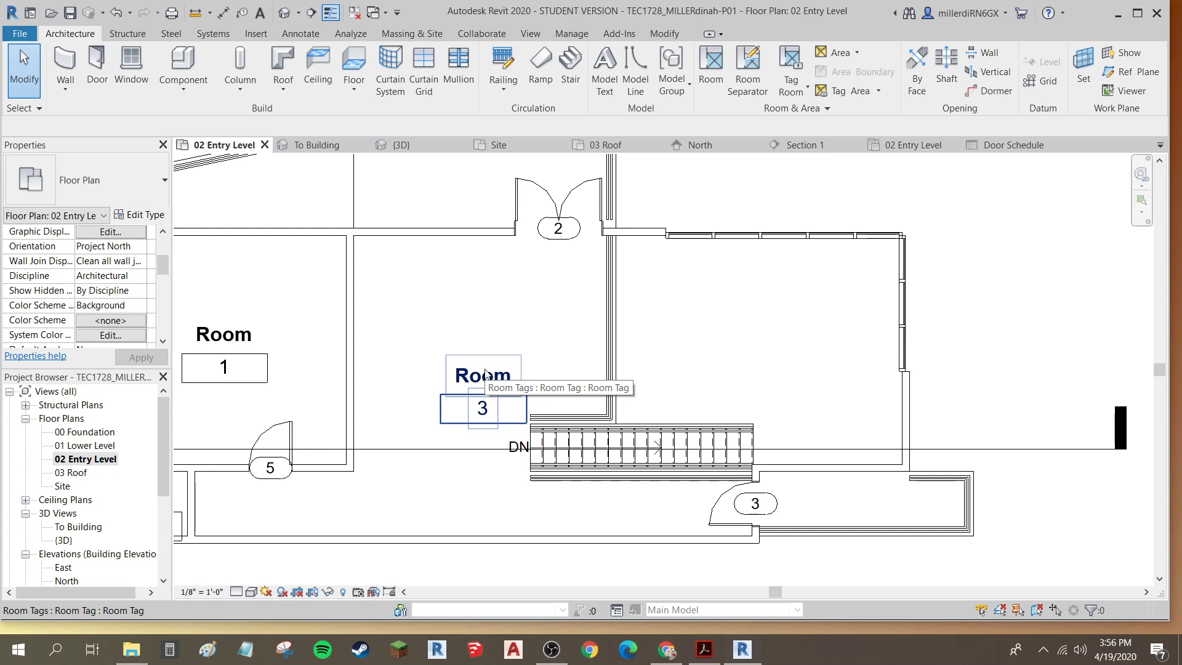
pyautogui.click(486, 373)
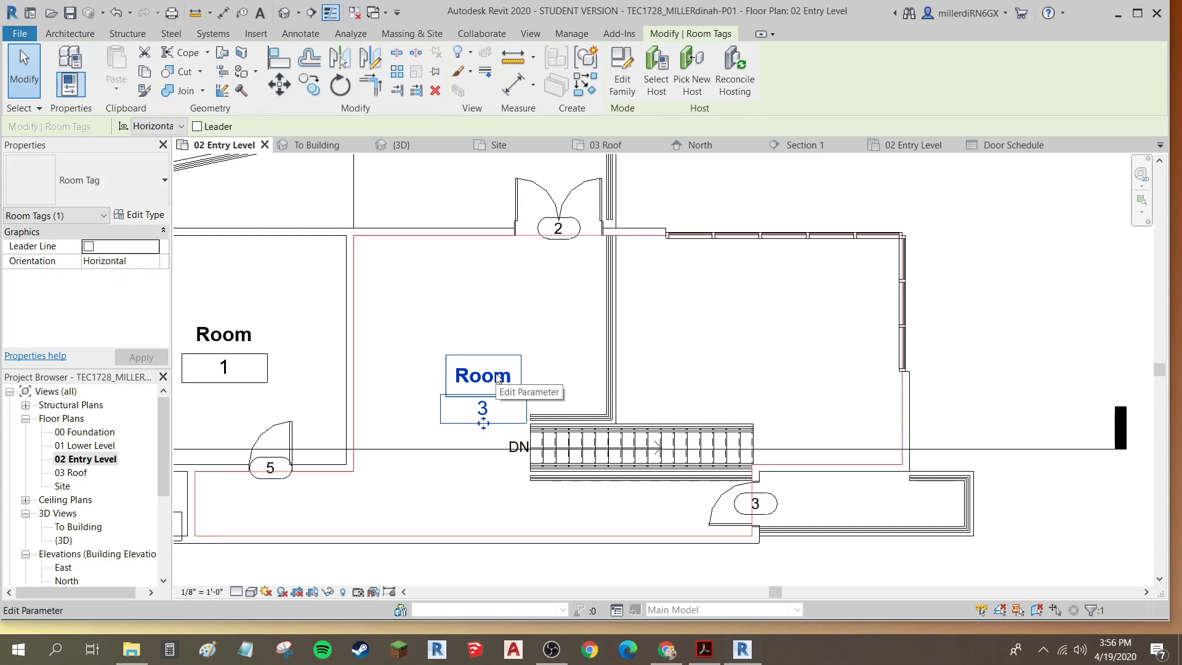
pyautogui.click(497, 376)
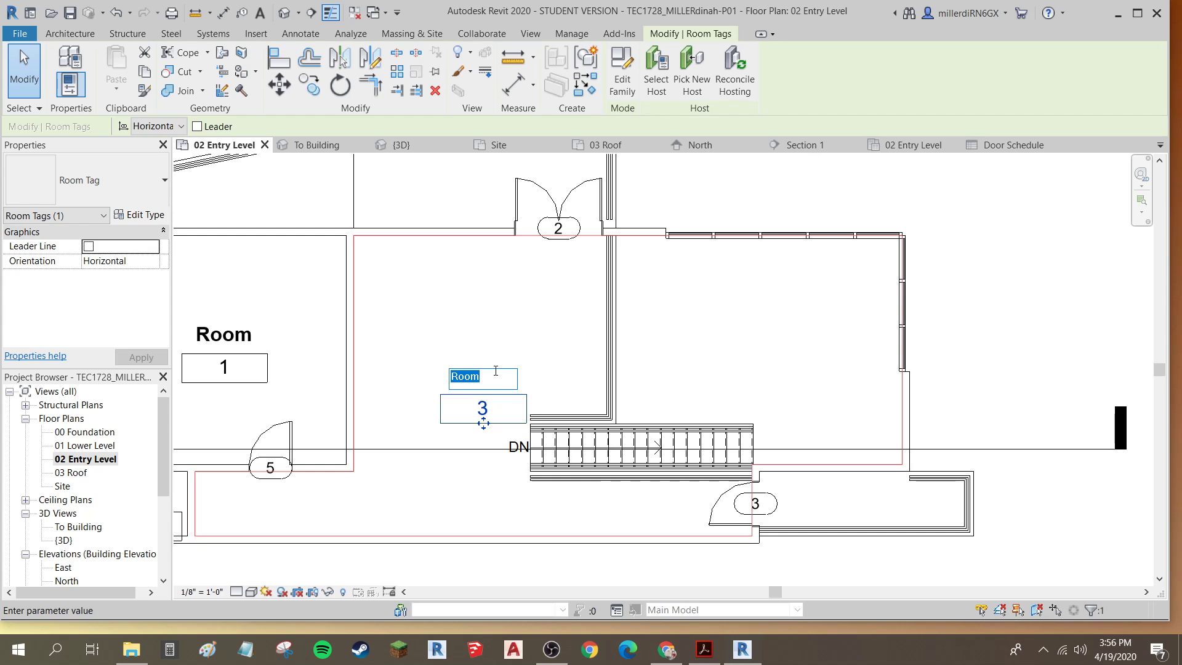
pyautogui.write('E')
pyautogui.press('Return')
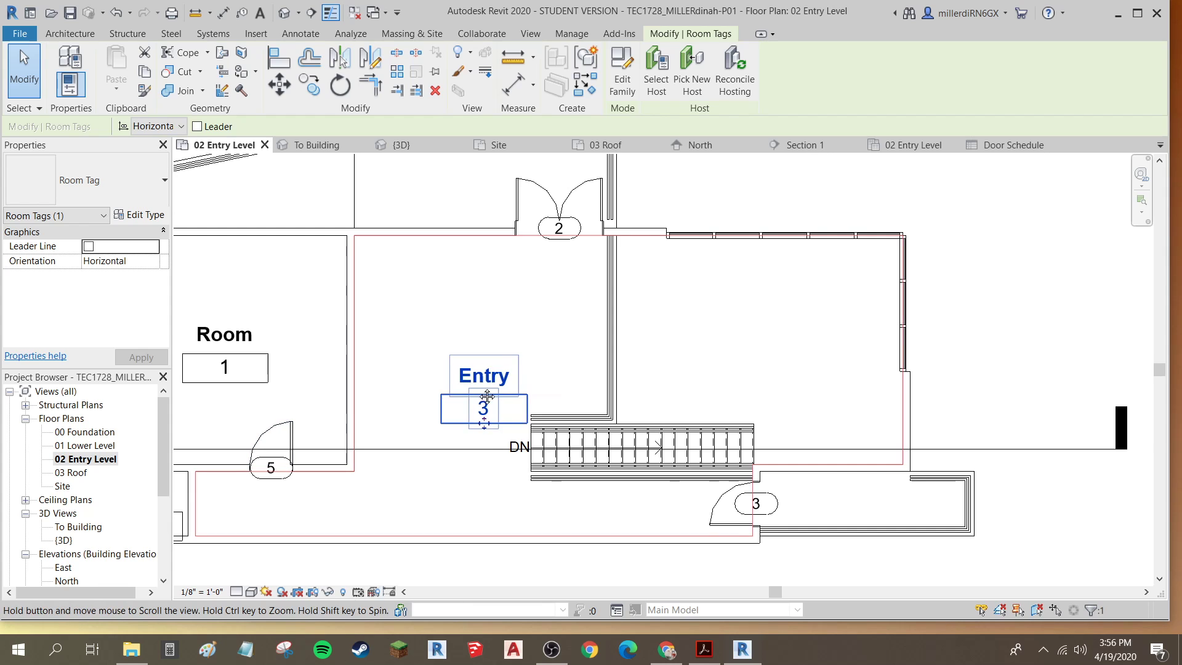
# Step: Rename room 1 on the entry level to Bedroom
pyautogui.moveTo(291, 393); pyautogui.dragTo(416, 382, button='middle')
pyautogui.click(351, 324)
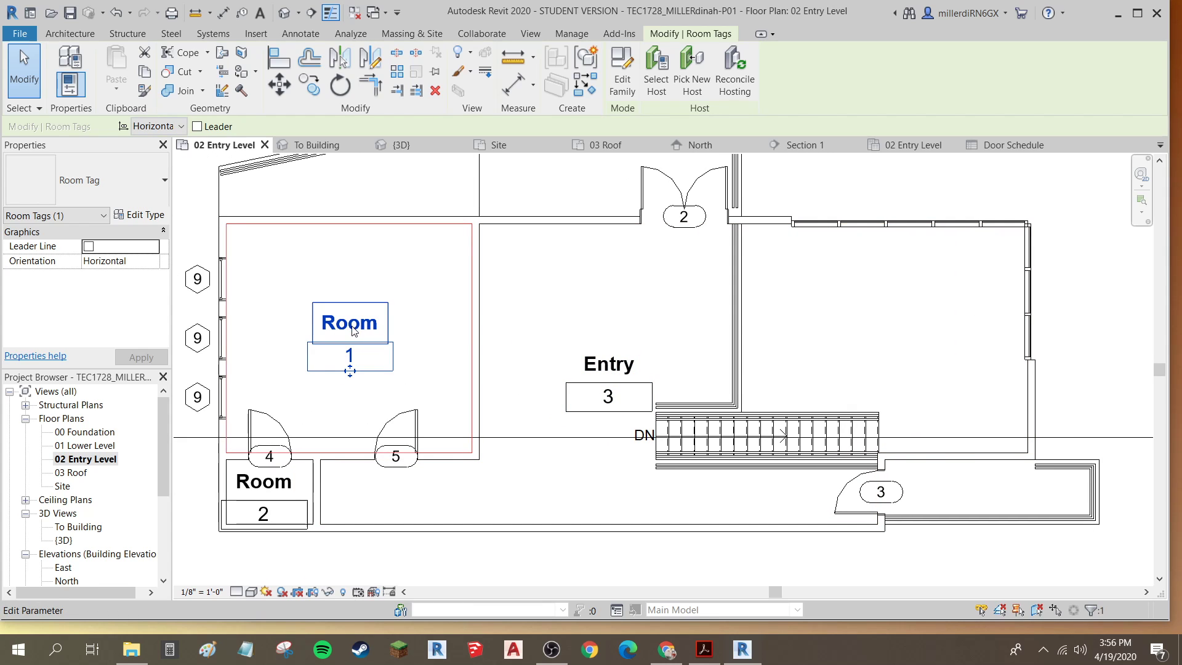
pyautogui.click(353, 325)
pyautogui.write('Bedroom')
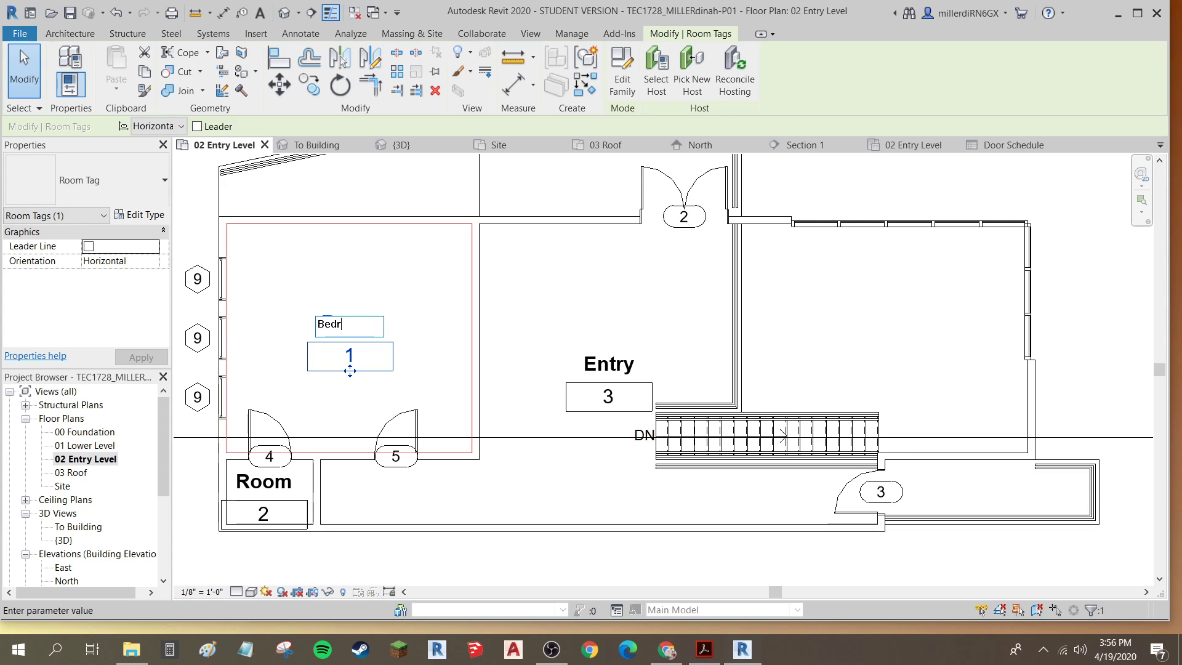
pyautogui.press('Return')
# Step: Rename room 2, the small space behind door 4, to Store
pyautogui.click(277, 486)
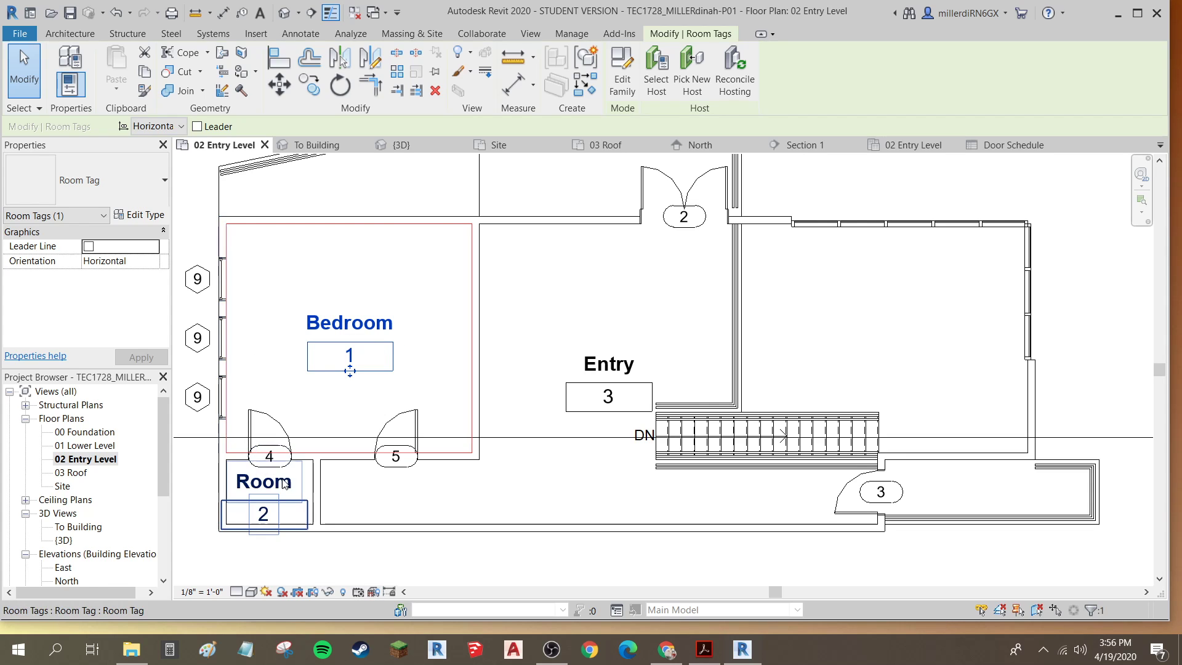
pyautogui.click(277, 487)
pyautogui.write('Store')
pyautogui.press('Return')
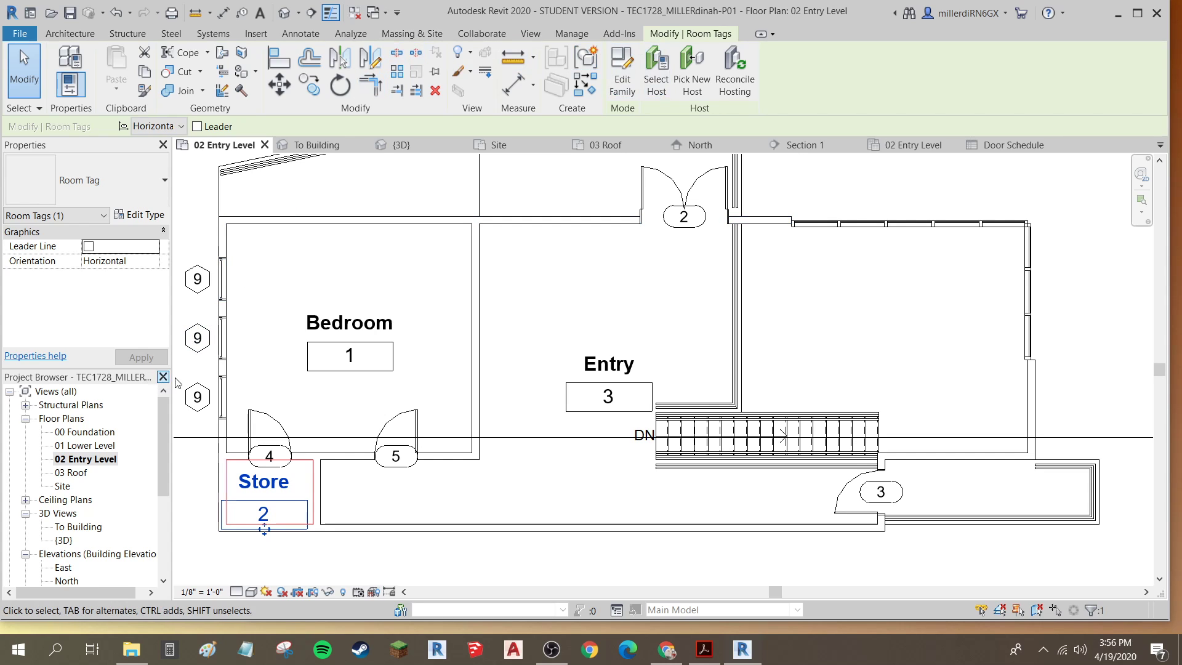
# Step: Place tagged rooms in all five enclosed spaces of the 01 Lower Level plan, starting with the large stair area and the two closets
pyautogui.doubleClick(89, 446)
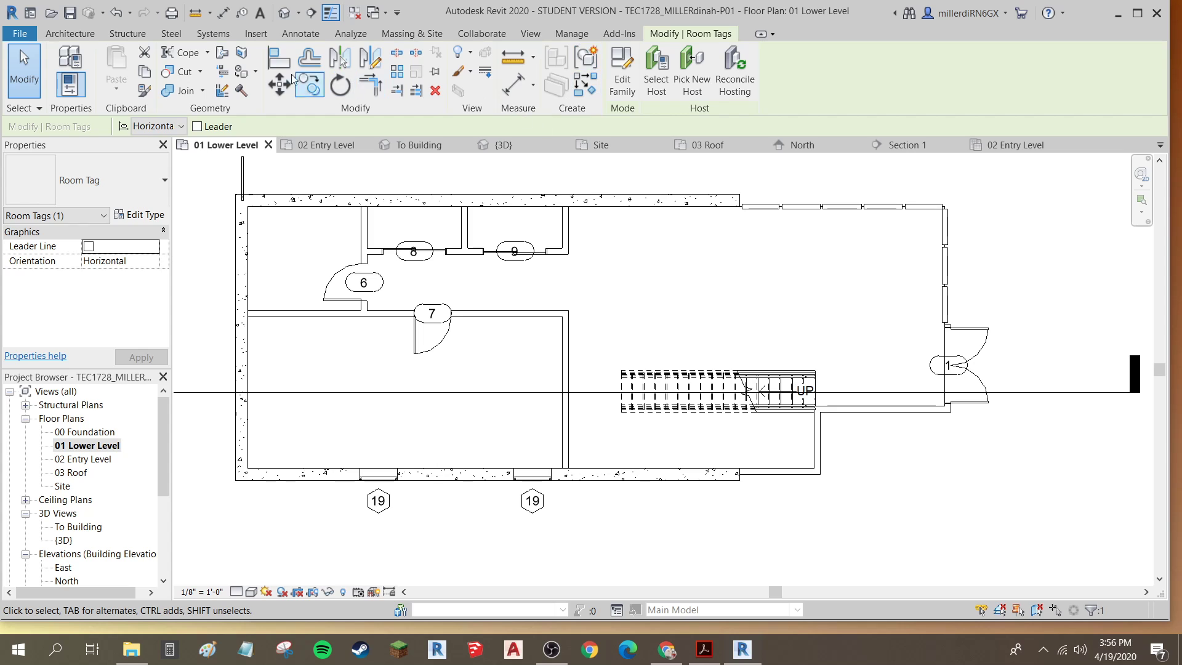
pyautogui.click(69, 34)
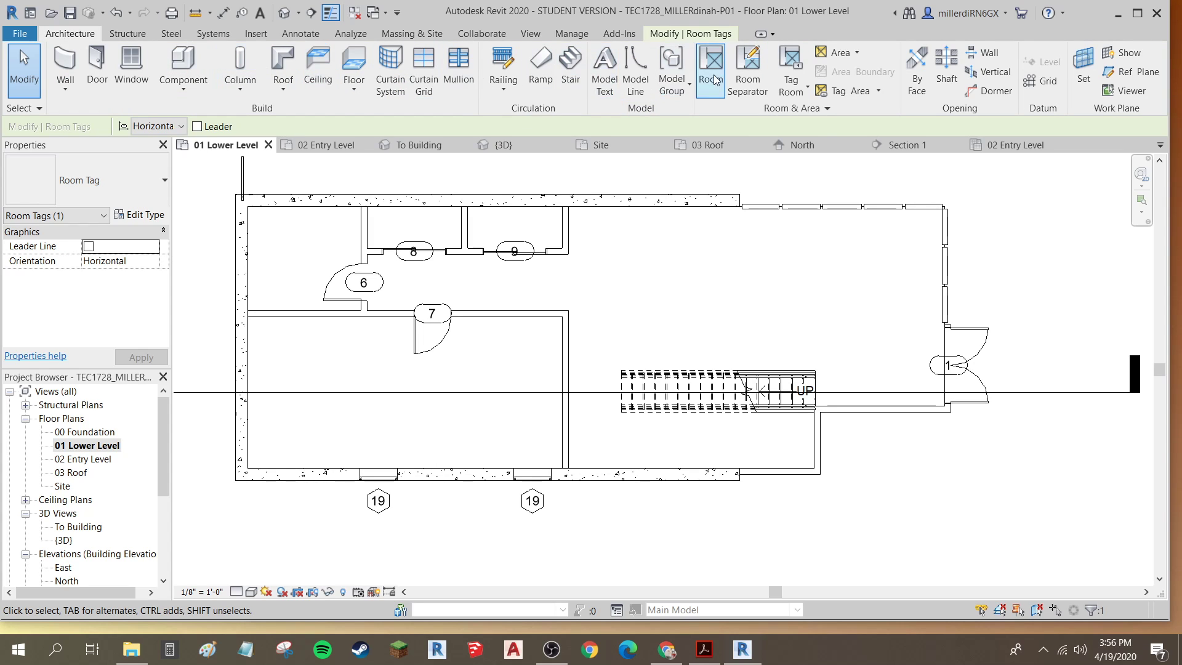
pyautogui.click(712, 67)
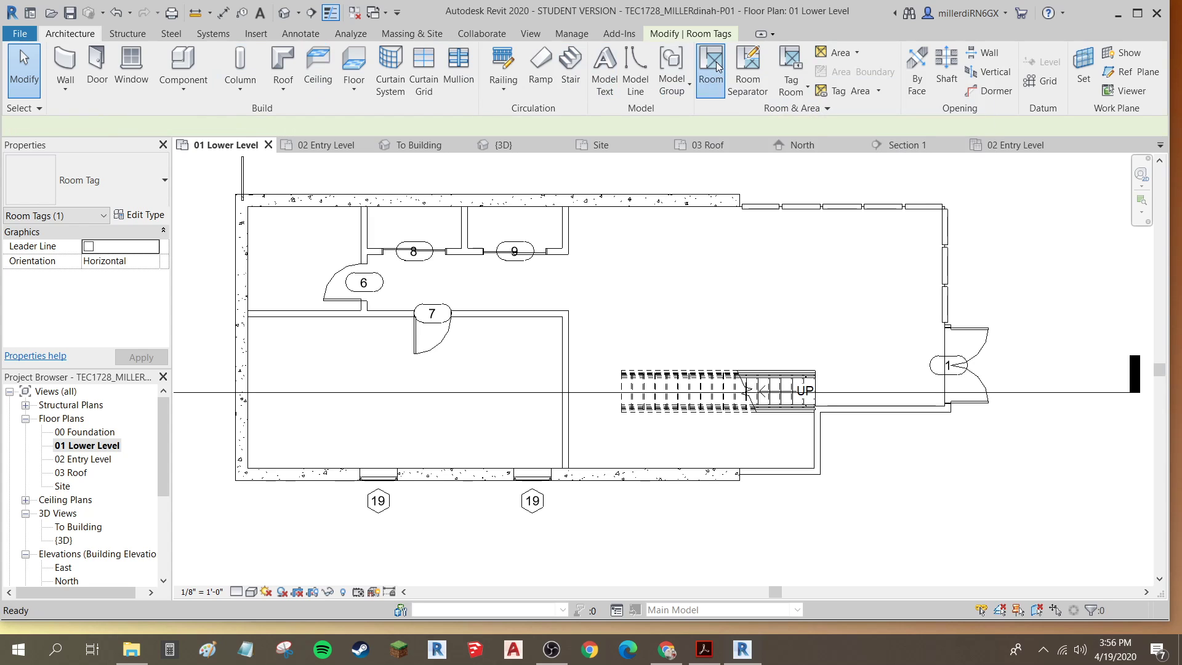
pyautogui.click(738, 319)
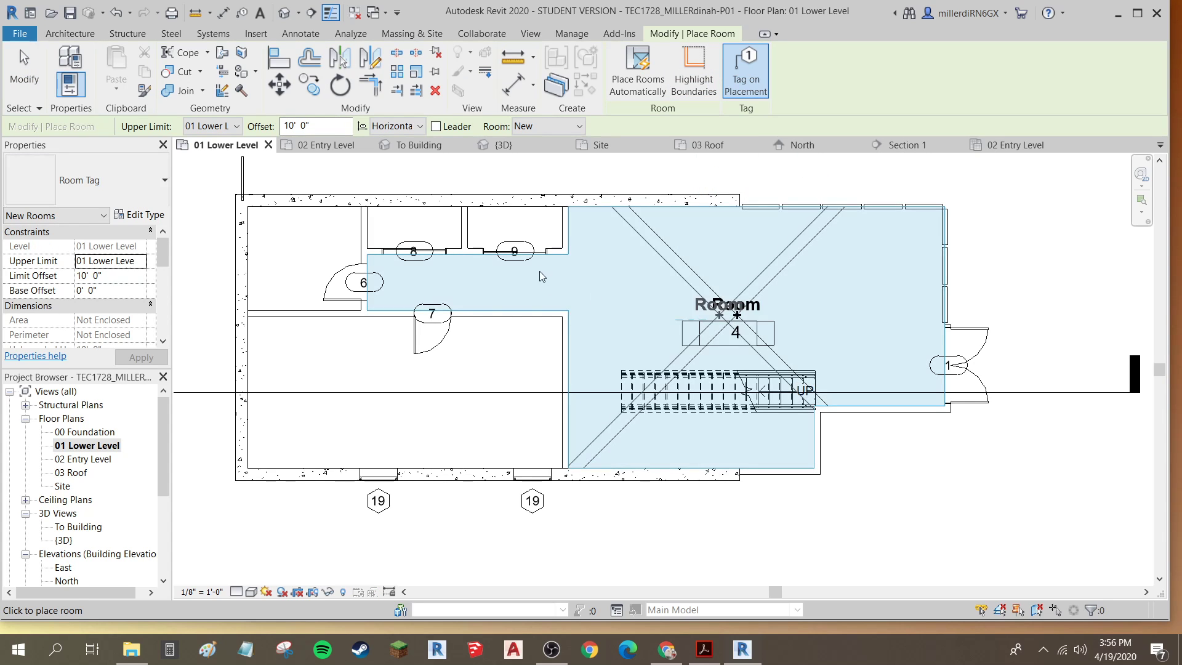
pyautogui.click(514, 229)
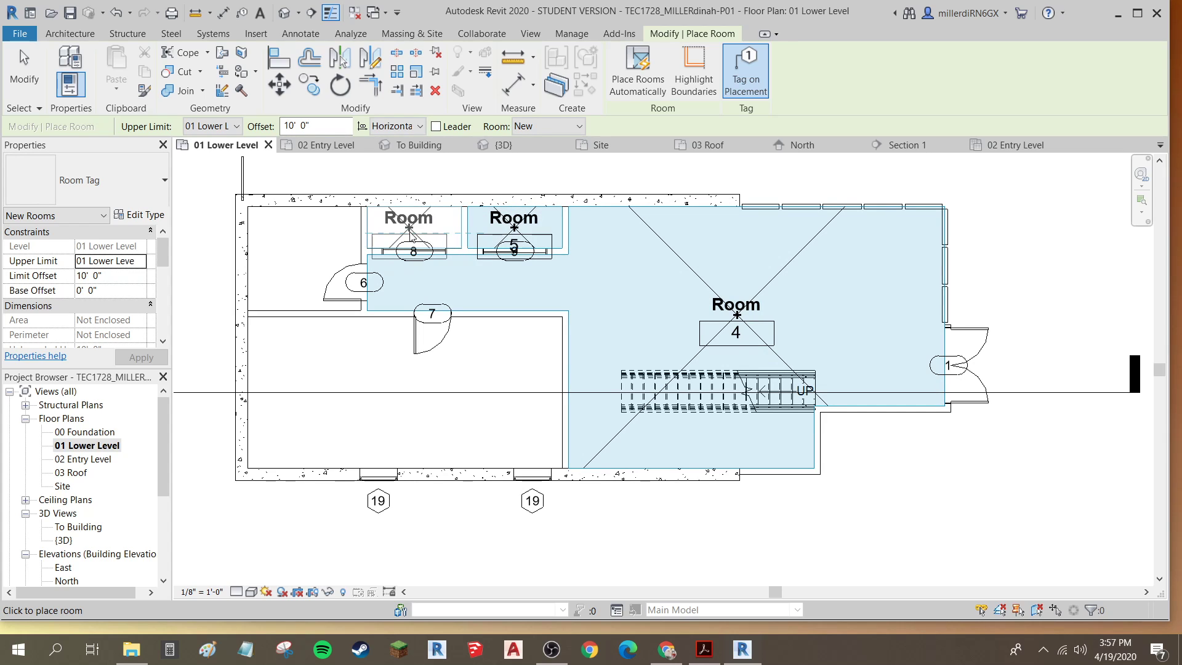
pyautogui.click(415, 229)
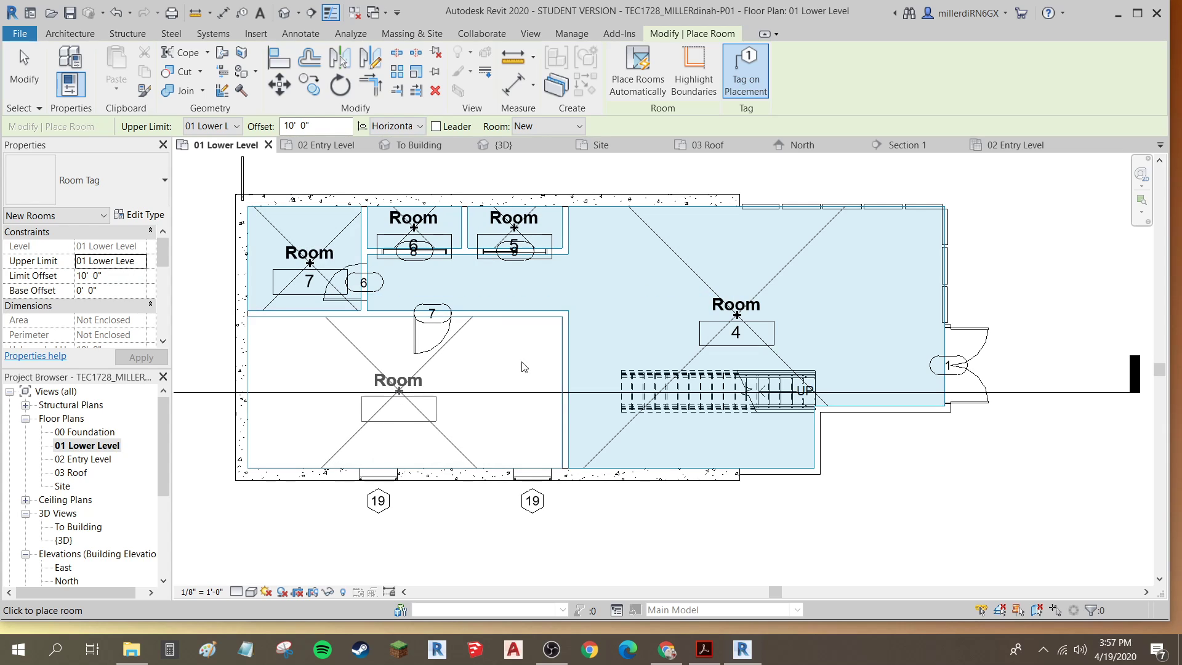
pyautogui.click(666, 319)
pyautogui.press('Escape')
pyautogui.press('Escape')
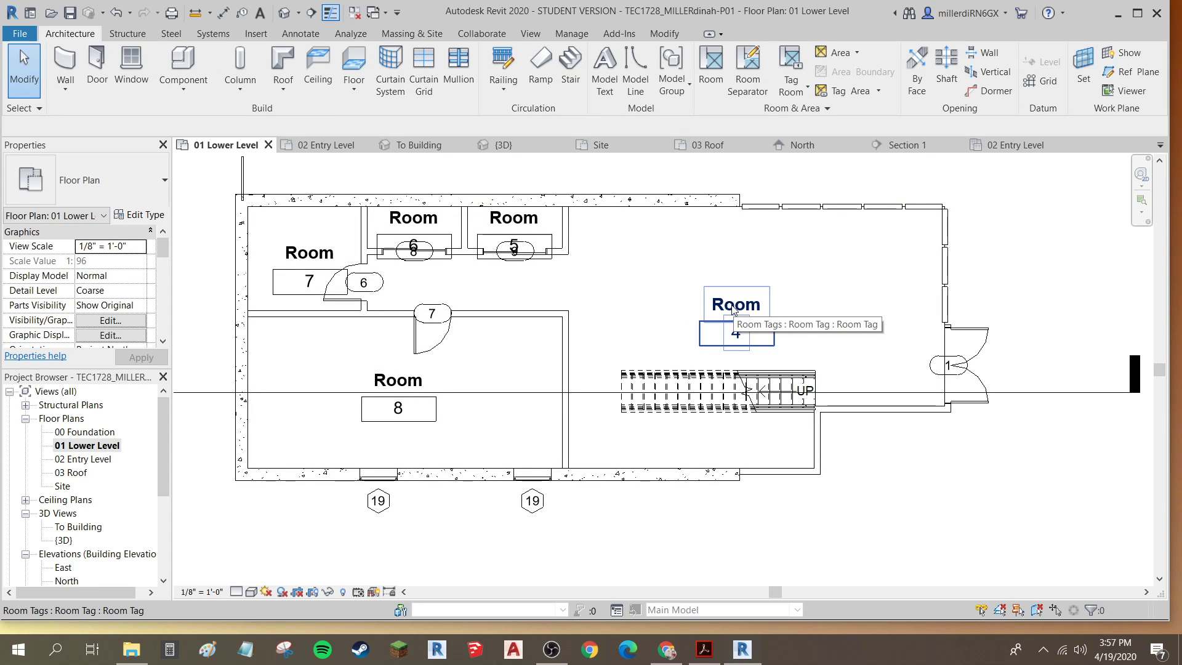
# Step: Rename room 4, the large space around the stair on the lower level, to Living Room
pyautogui.click(734, 311)
pyautogui.click(728, 303)
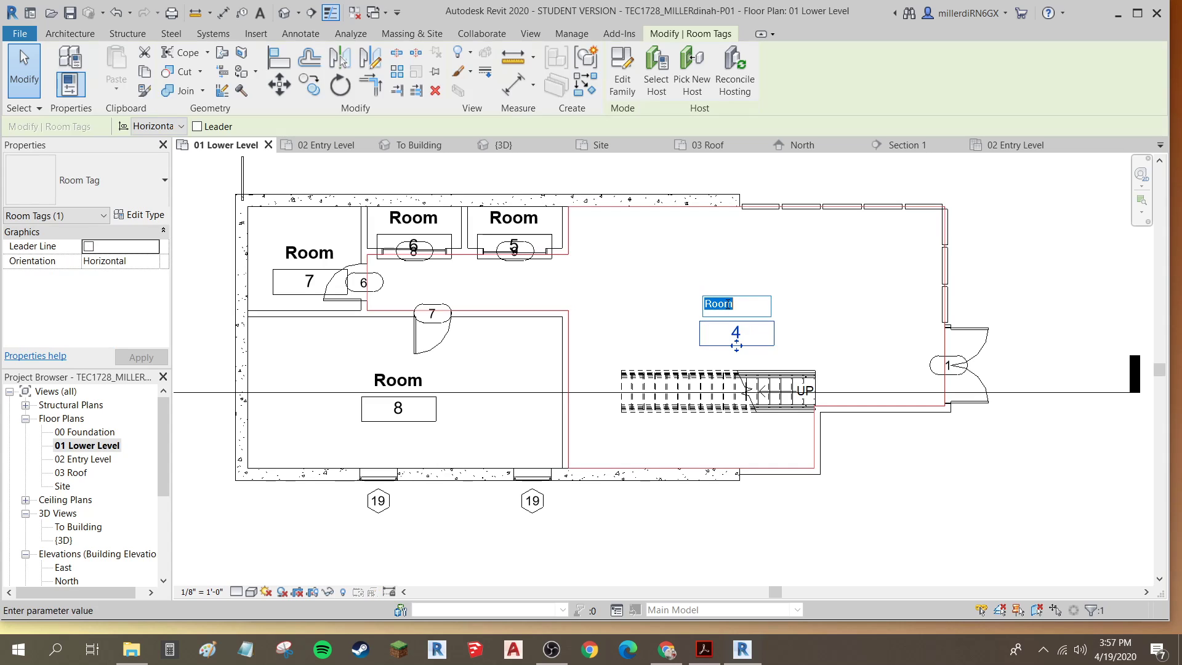
pyautogui.write('Living Room')
pyautogui.press('Return')
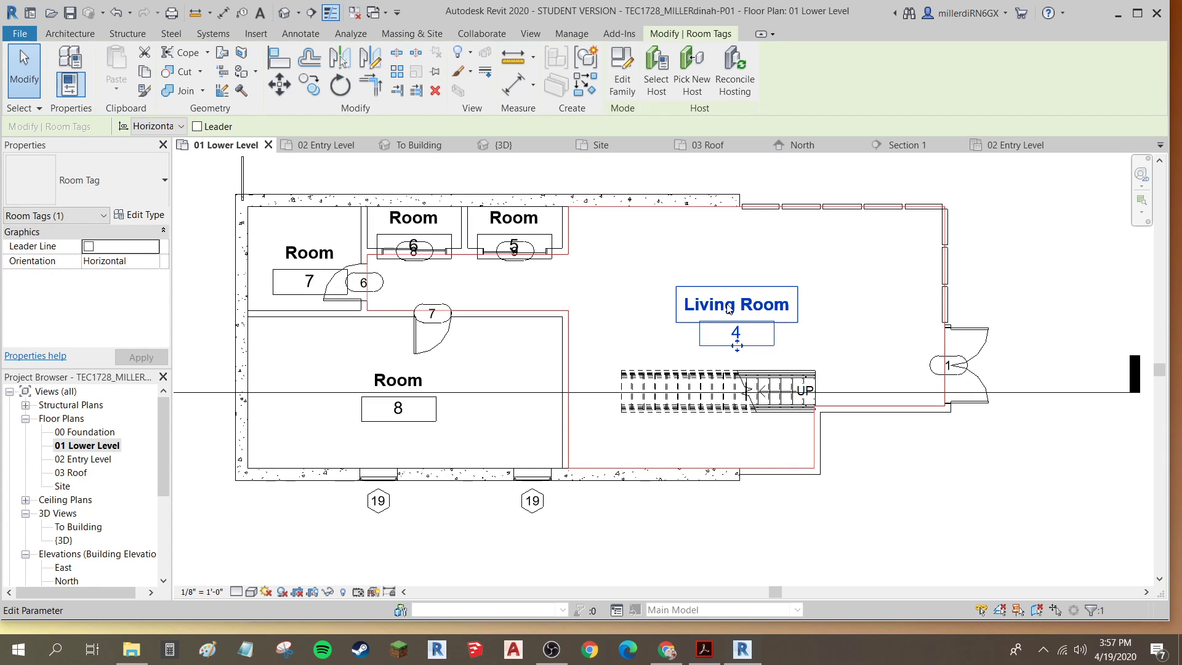
# Step: Rename rooms 5 and 6, the two closets along the upper wall of the lower level, to Store
pyautogui.click(519, 220)
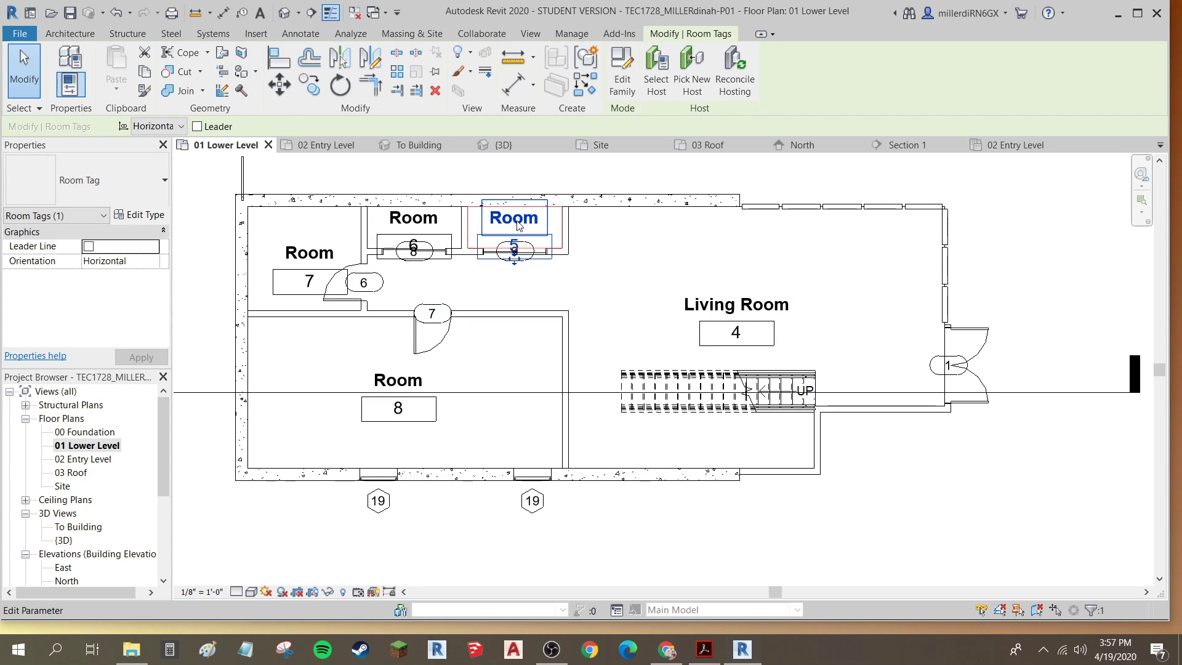
pyautogui.click(519, 220)
pyautogui.write('Store')
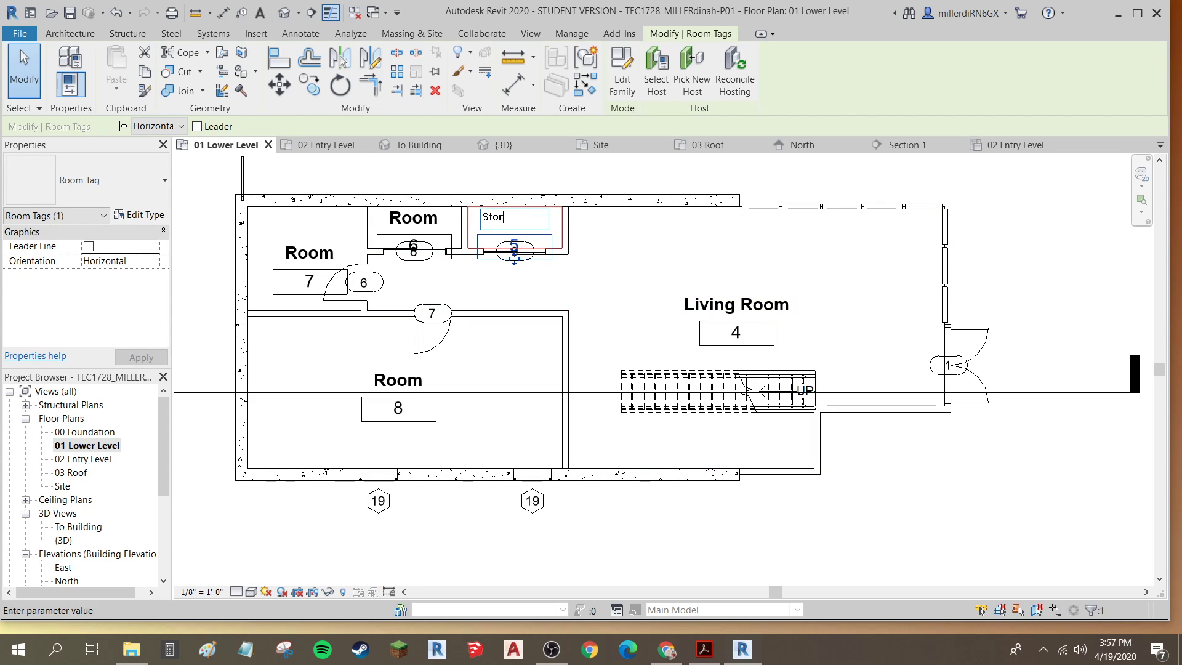
pyautogui.press('Return')
pyautogui.click(414, 218)
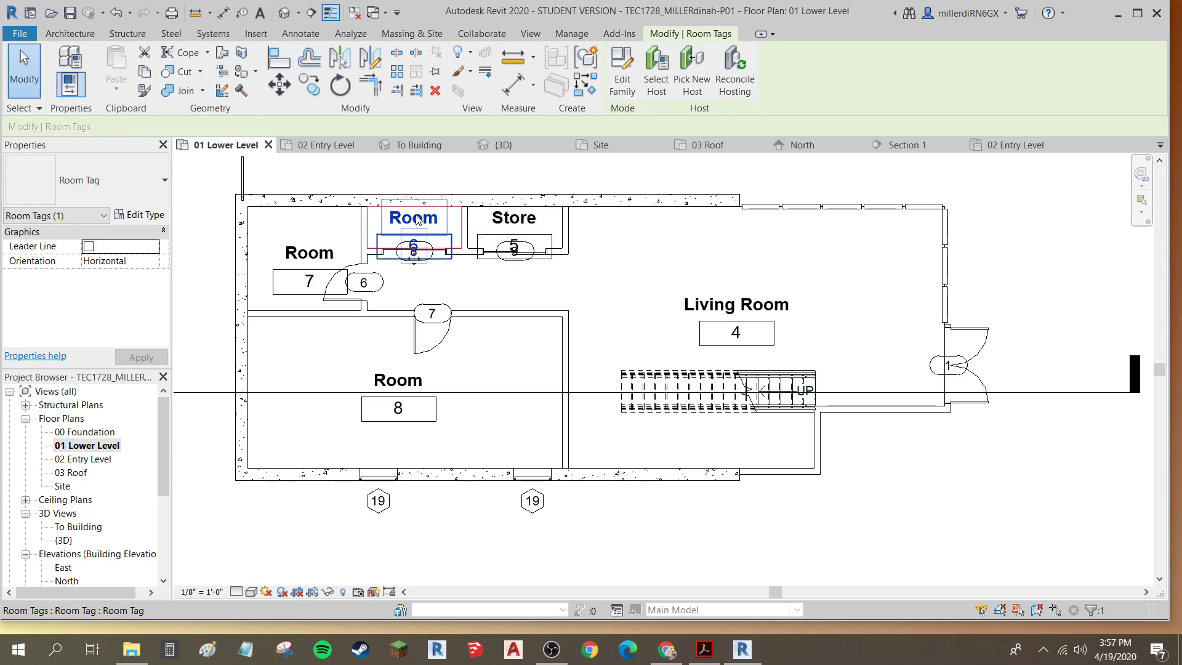
pyautogui.click(417, 218)
pyautogui.write('Store')
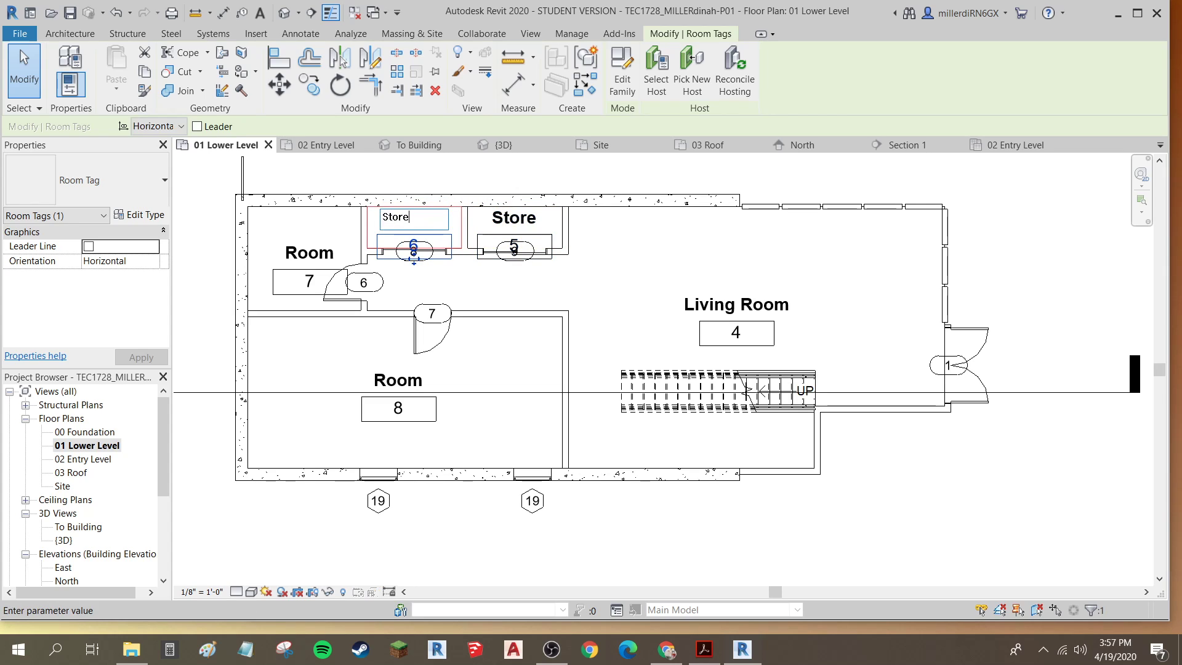
pyautogui.press('Return')
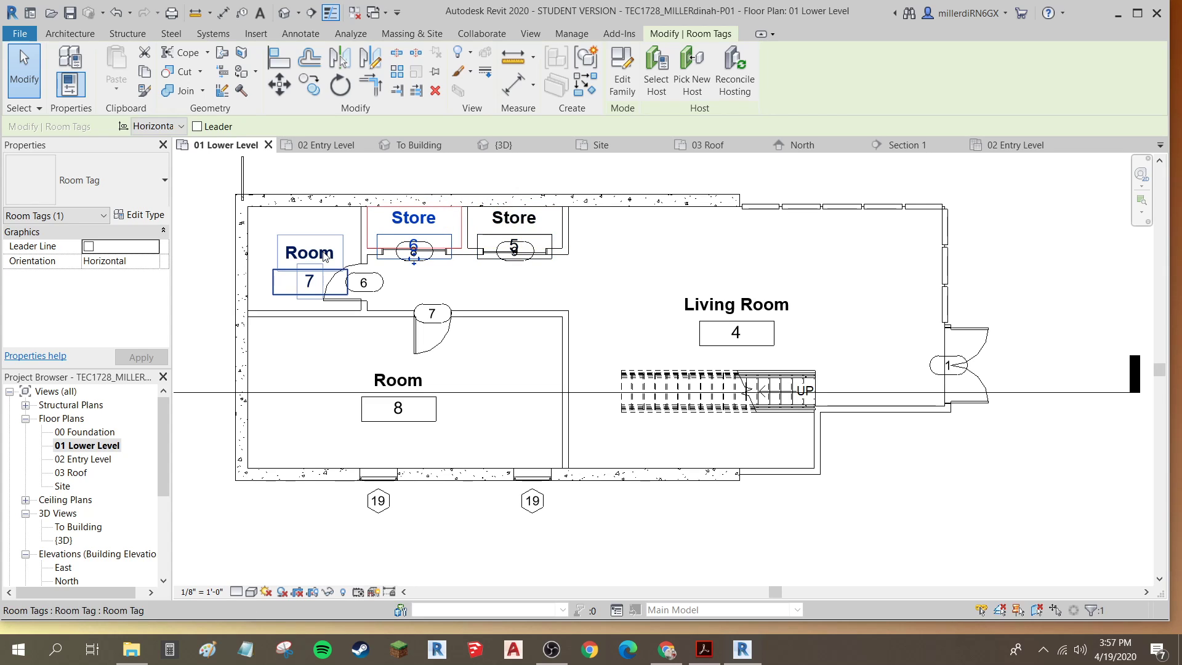
# Step: Rename room 7, the small corner space behind door 6, to Bathroom
pyautogui.click(325, 254)
pyautogui.click(315, 252)
pyautogui.write('Bathroom')
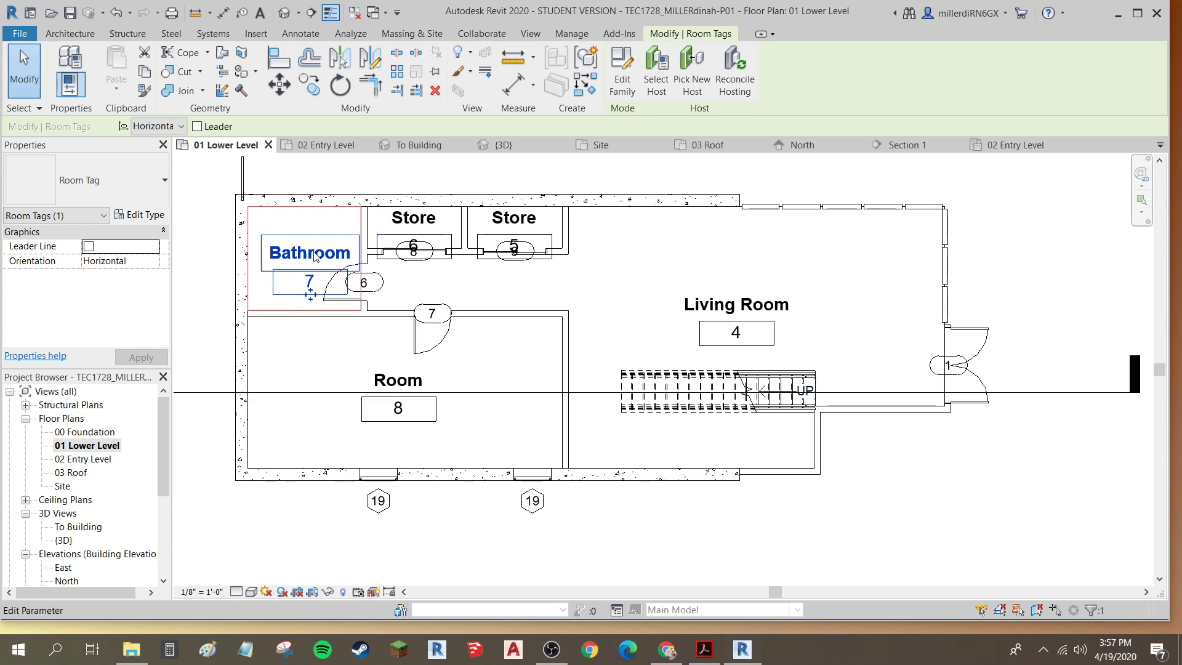
pyautogui.press('Return')
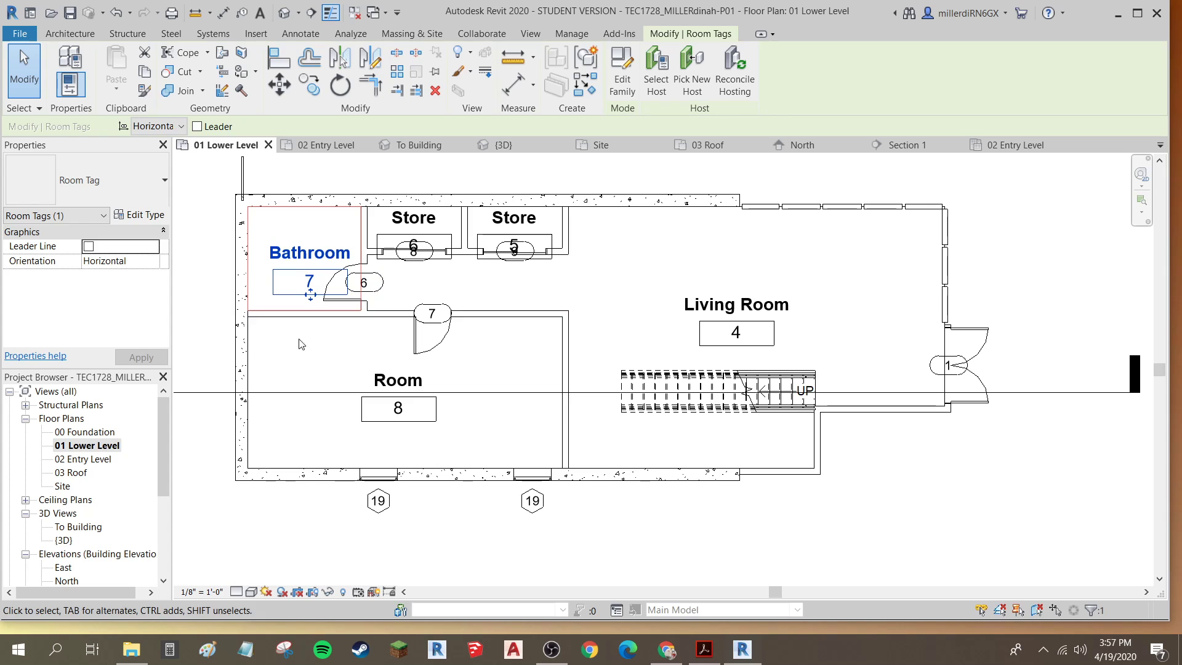
# Step: Rename room 8, the space behind door 7 on the lower level, to Bedroom
pyautogui.click(392, 383)
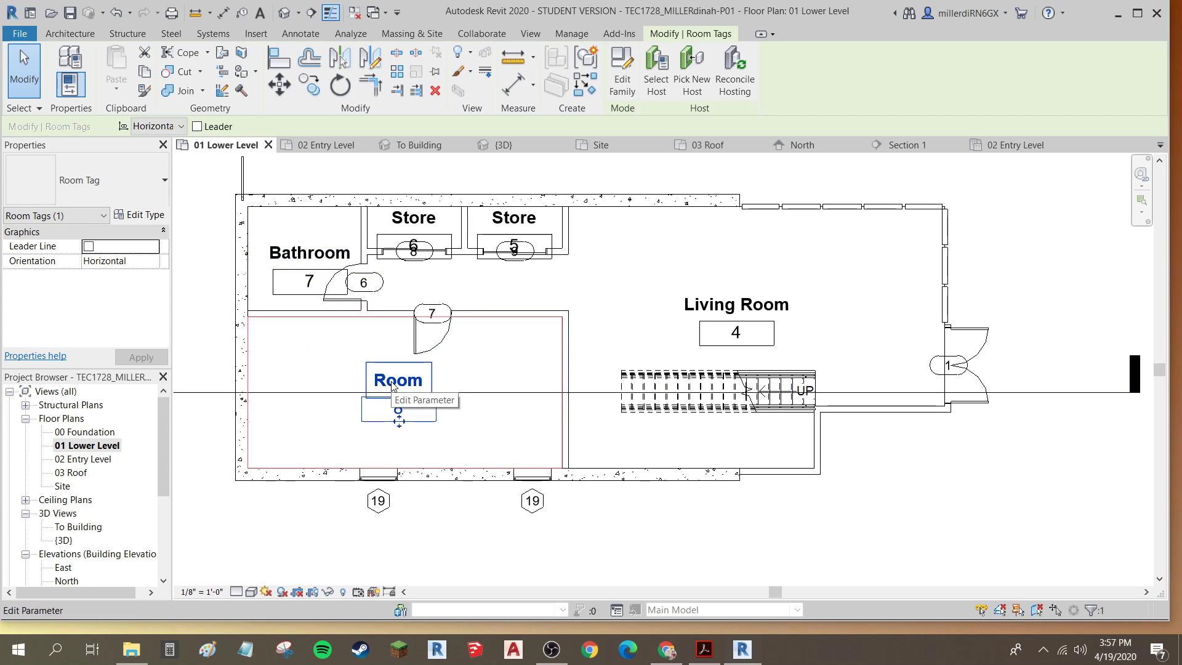
pyautogui.click(392, 383)
pyautogui.write('Bedroom')
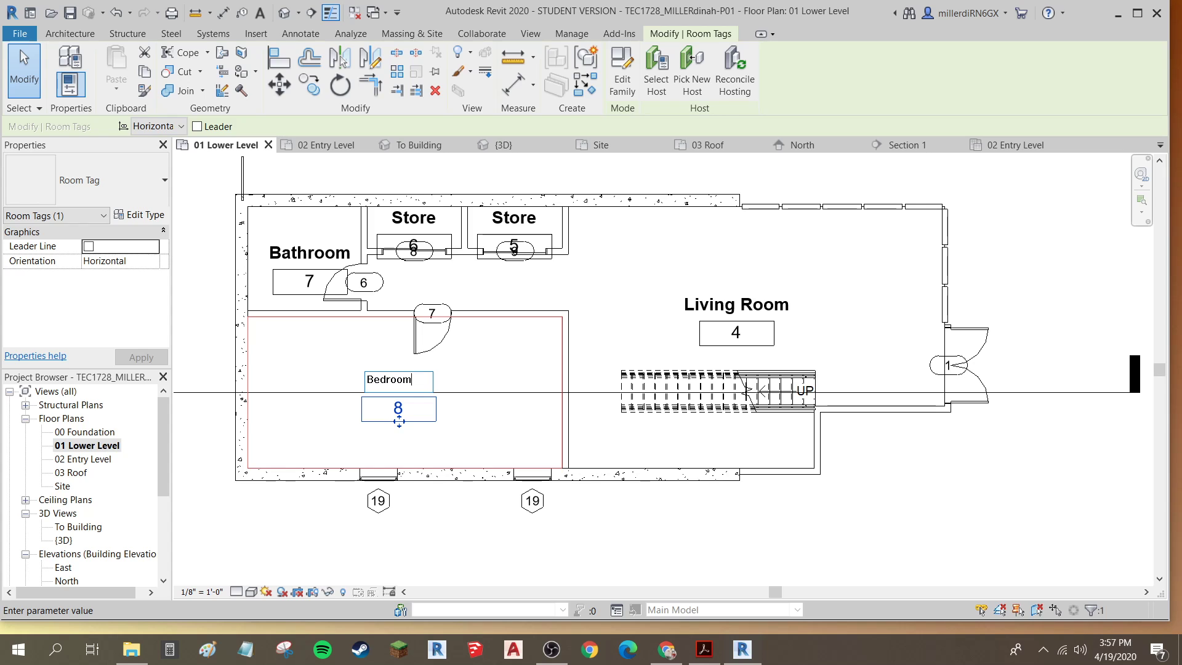
pyautogui.press('Return')
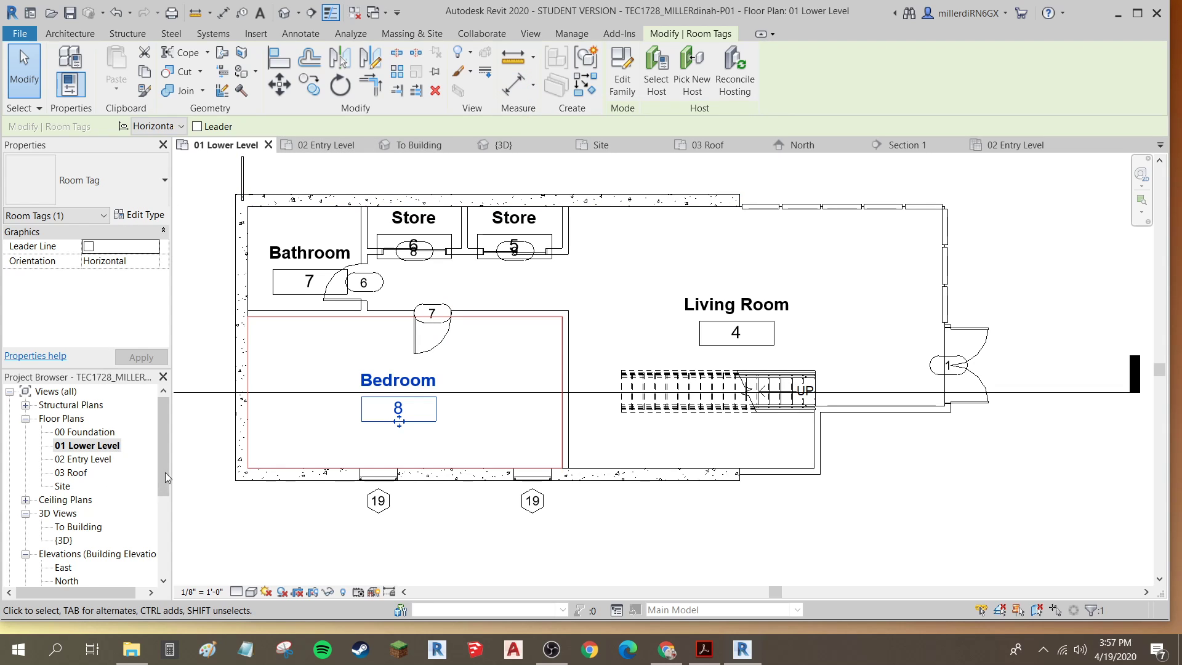
# Step: Divide the Entry room on the 02 Entry Level plan with a vertical room separation line along the floor edge, from upper to lower exterior wall
pyautogui.doubleClick(83, 458)
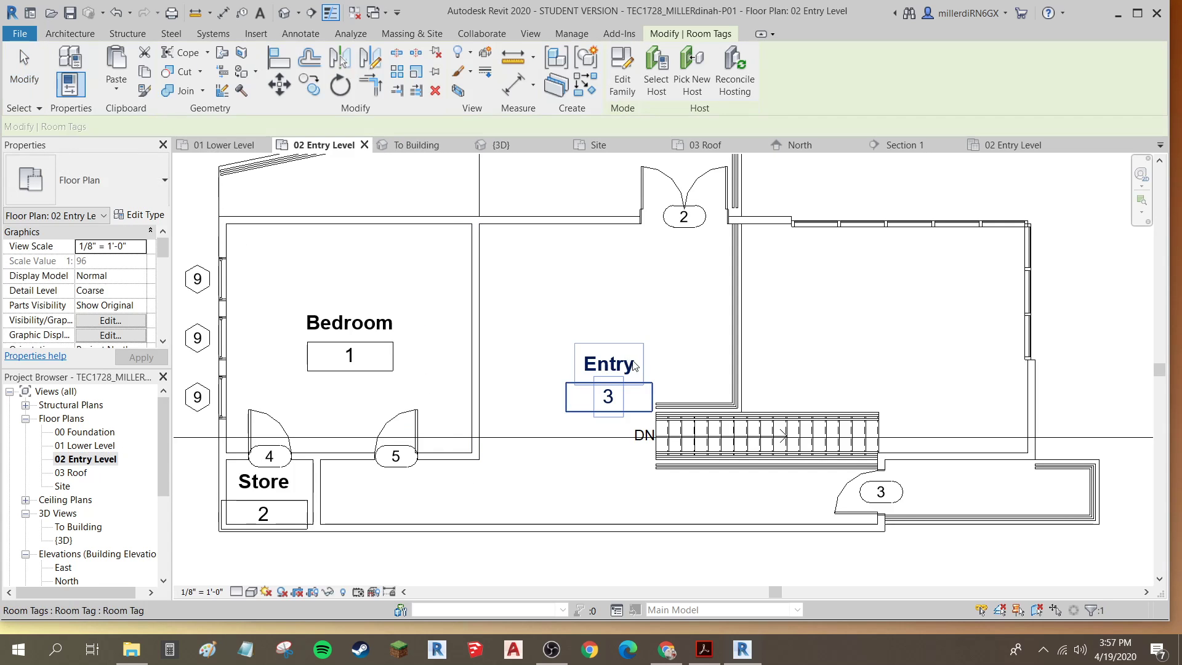
pyautogui.click(631, 364)
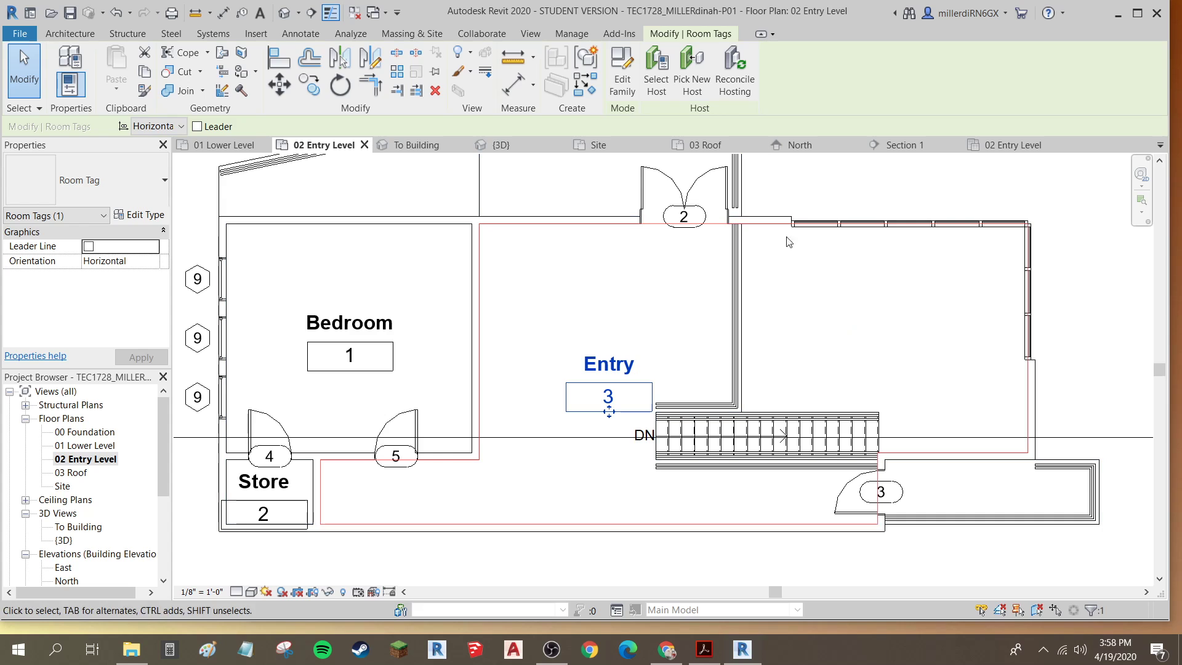
pyautogui.click(878, 183)
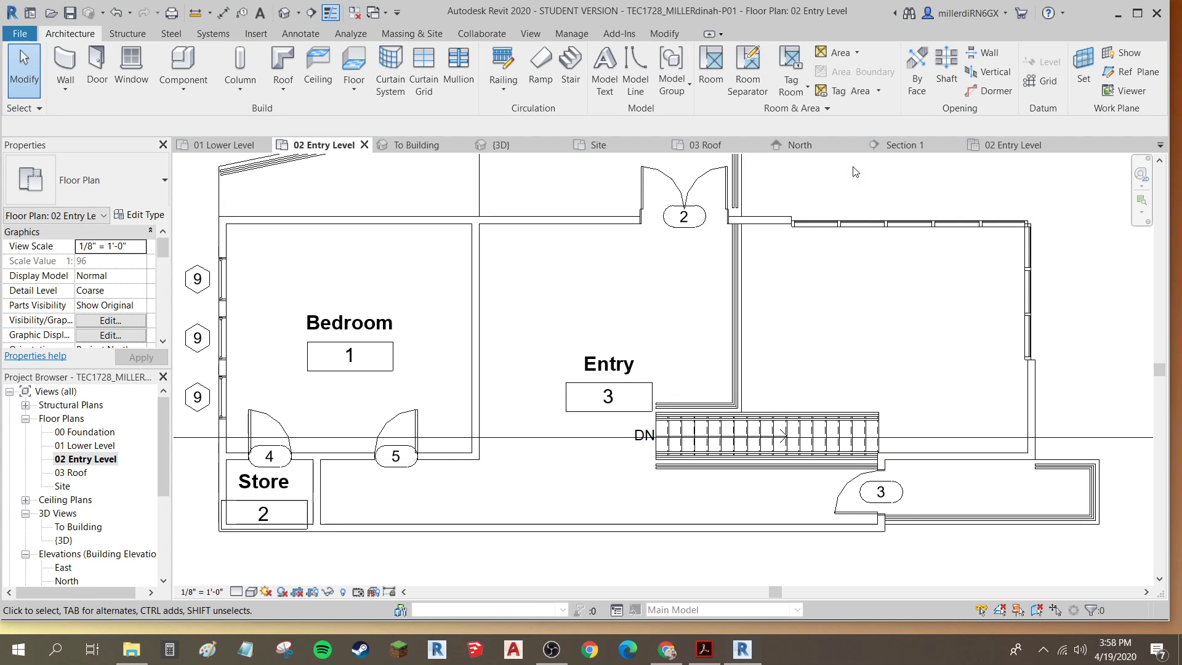
pyautogui.click(747, 79)
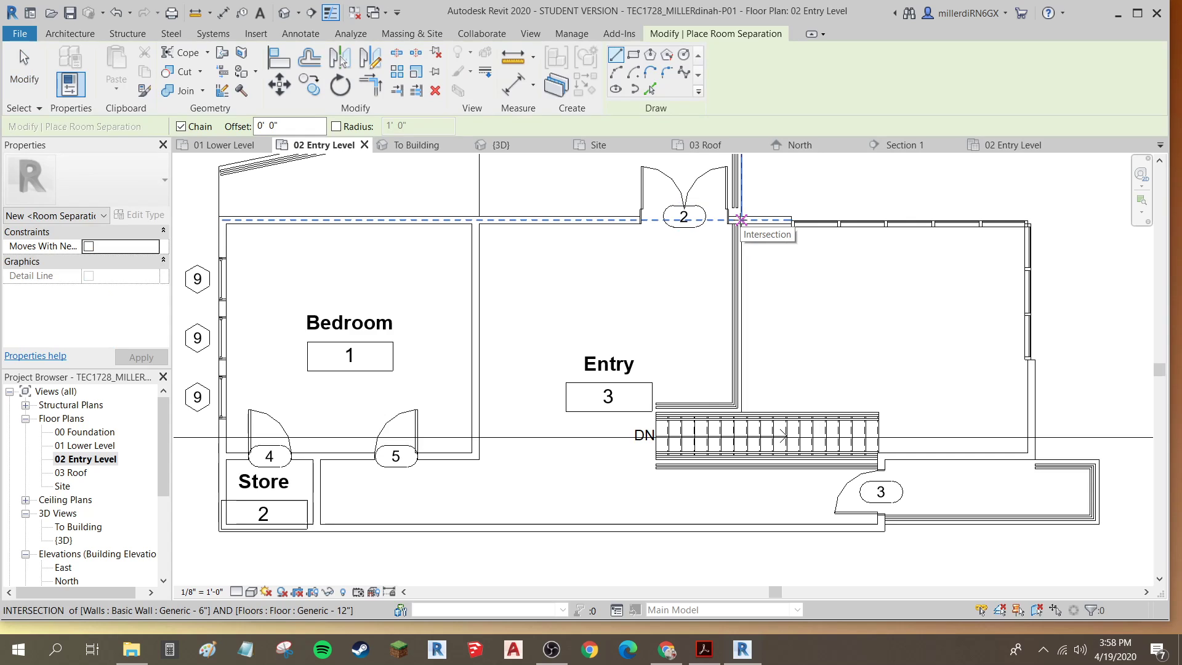
pyautogui.click(742, 219)
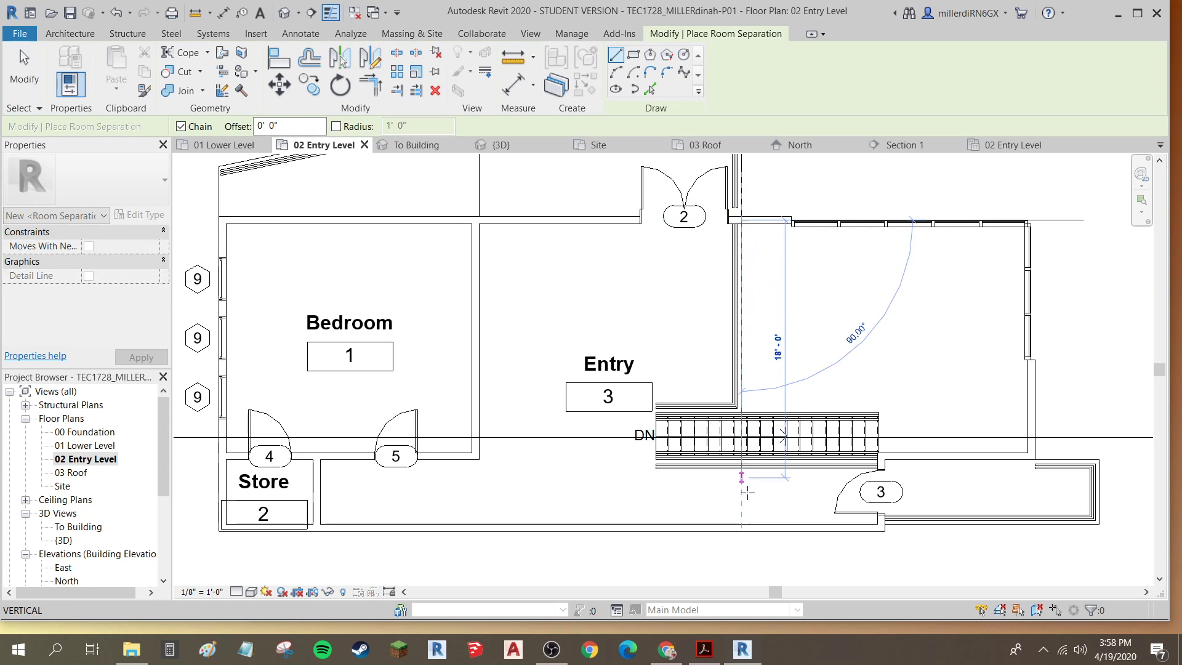
pyautogui.click(742, 527)
pyautogui.press('Escape')
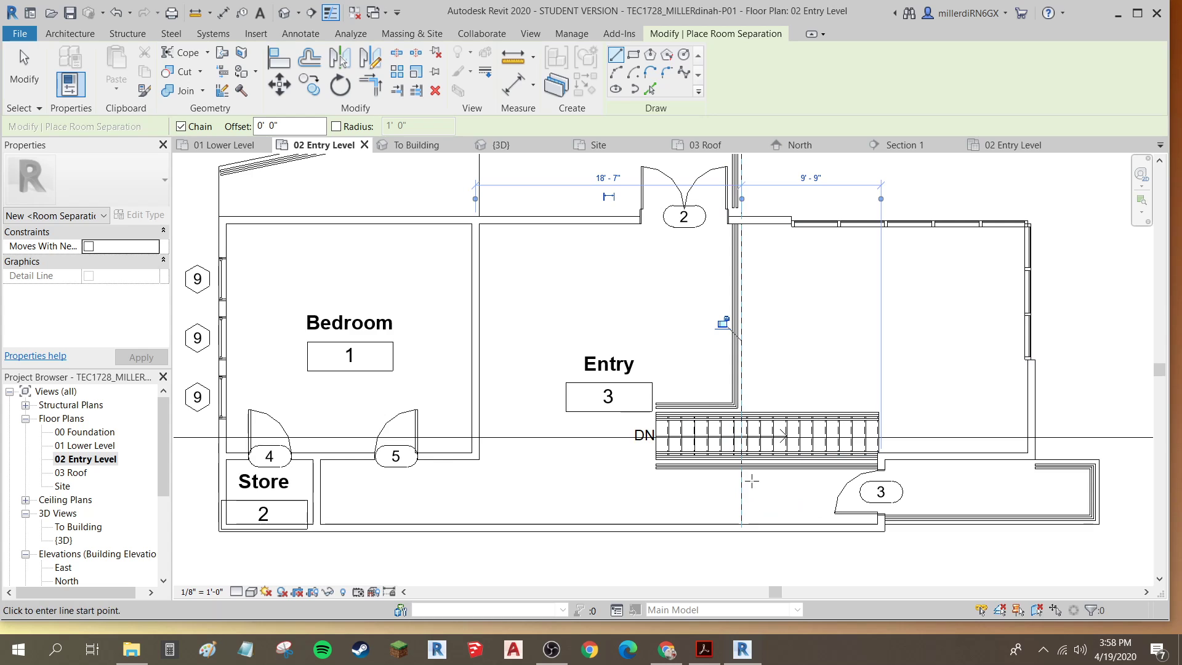
pyautogui.click(734, 414)
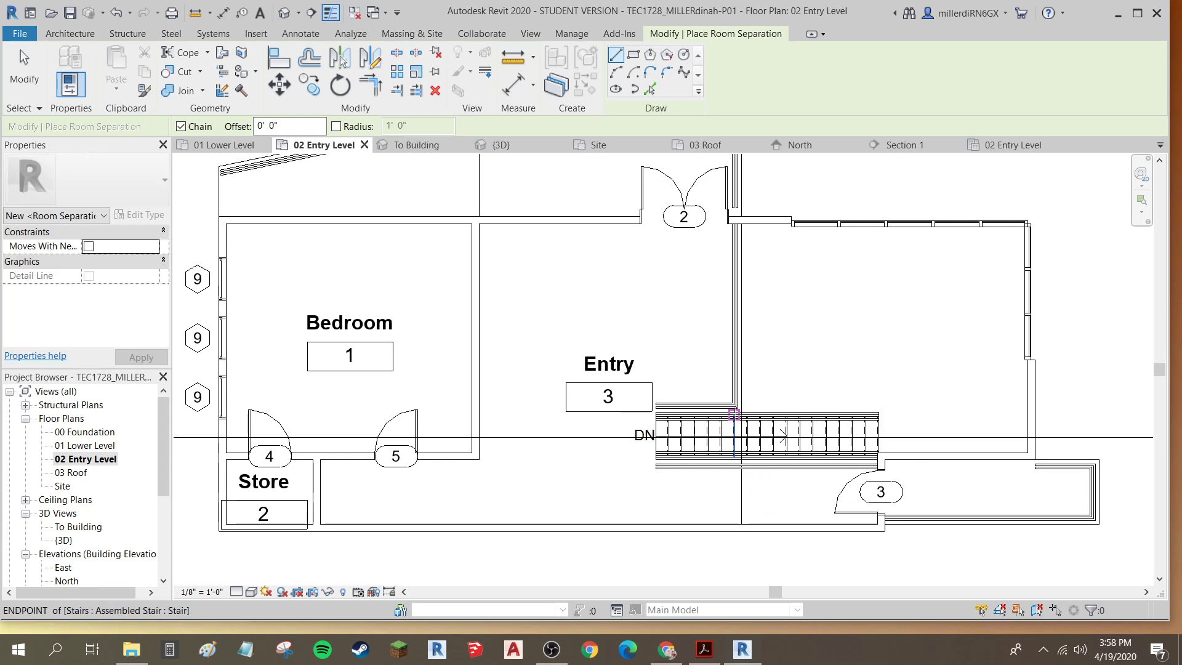
pyautogui.press('Escape')
pyautogui.press('Escape')
pyautogui.click(621, 370)
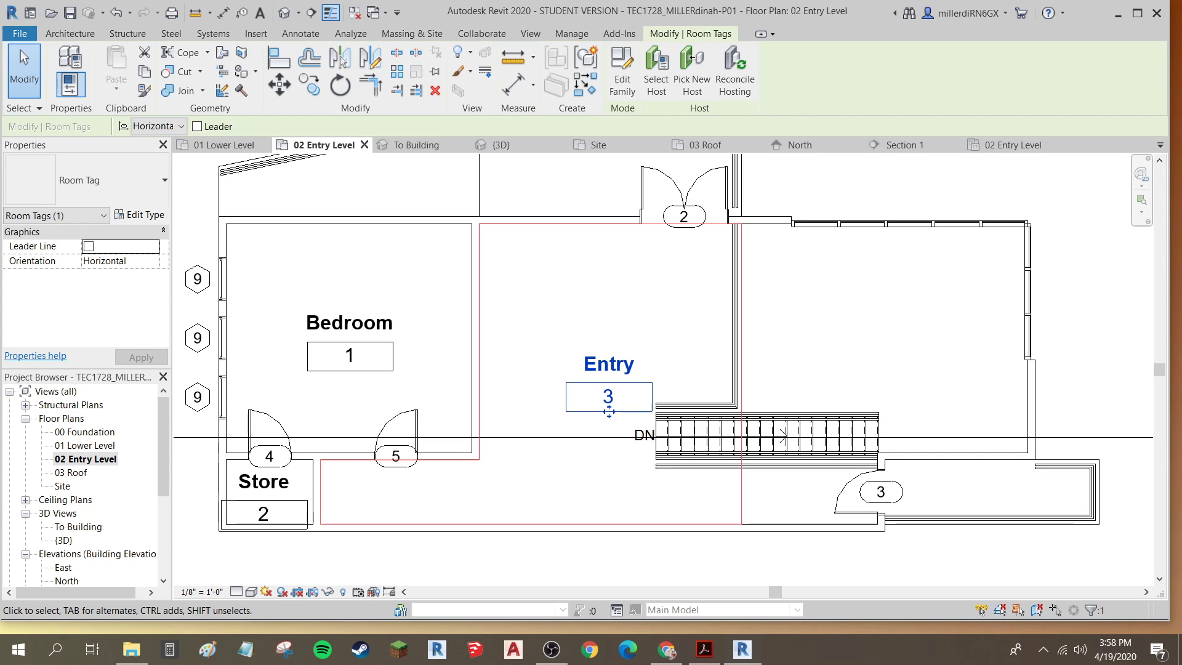
pyautogui.press('Escape')
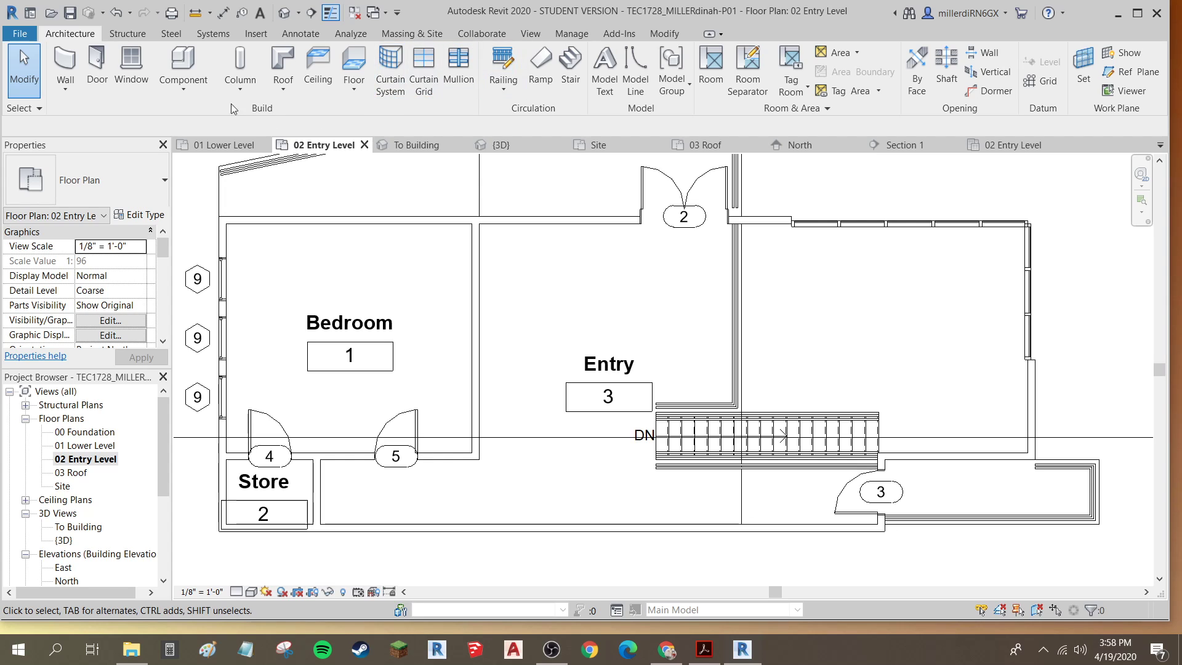
# Step: Change the type mark of the Bedroom windows on the 01 Lower Level plan to A through a window tag, accepting the type change
pyautogui.doubleClick(82, 447)
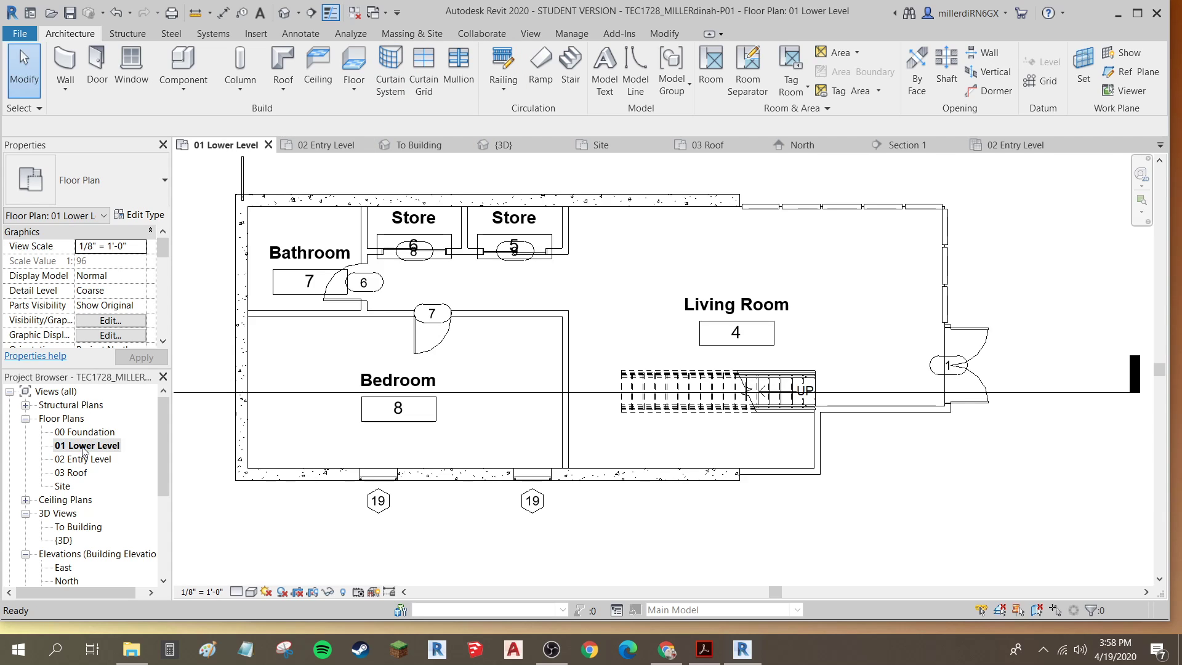
pyautogui.click(379, 503)
pyautogui.scroll(3, 380, 504)
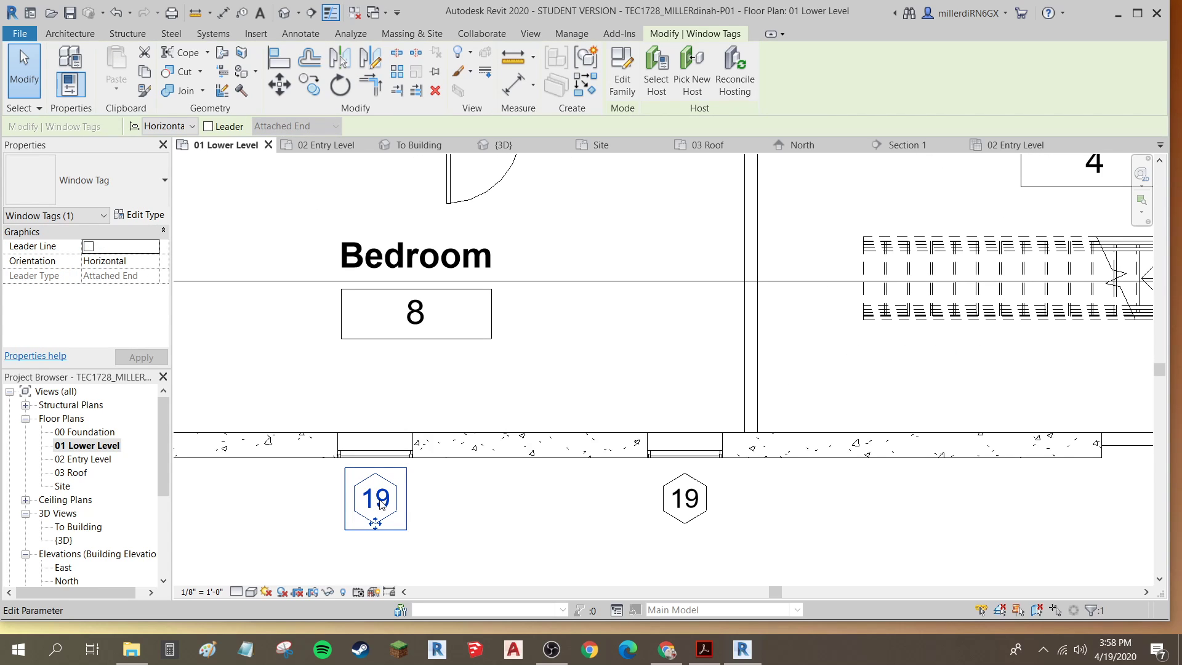
pyautogui.click(380, 500)
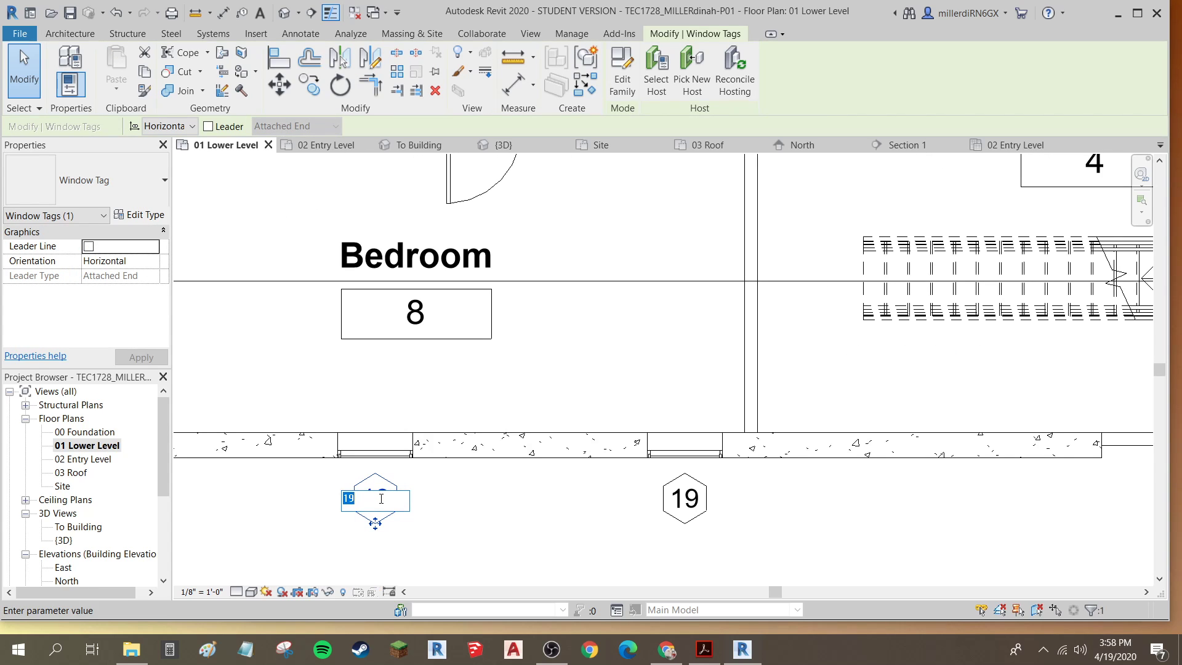
pyautogui.write('A')
pyautogui.press('Return')
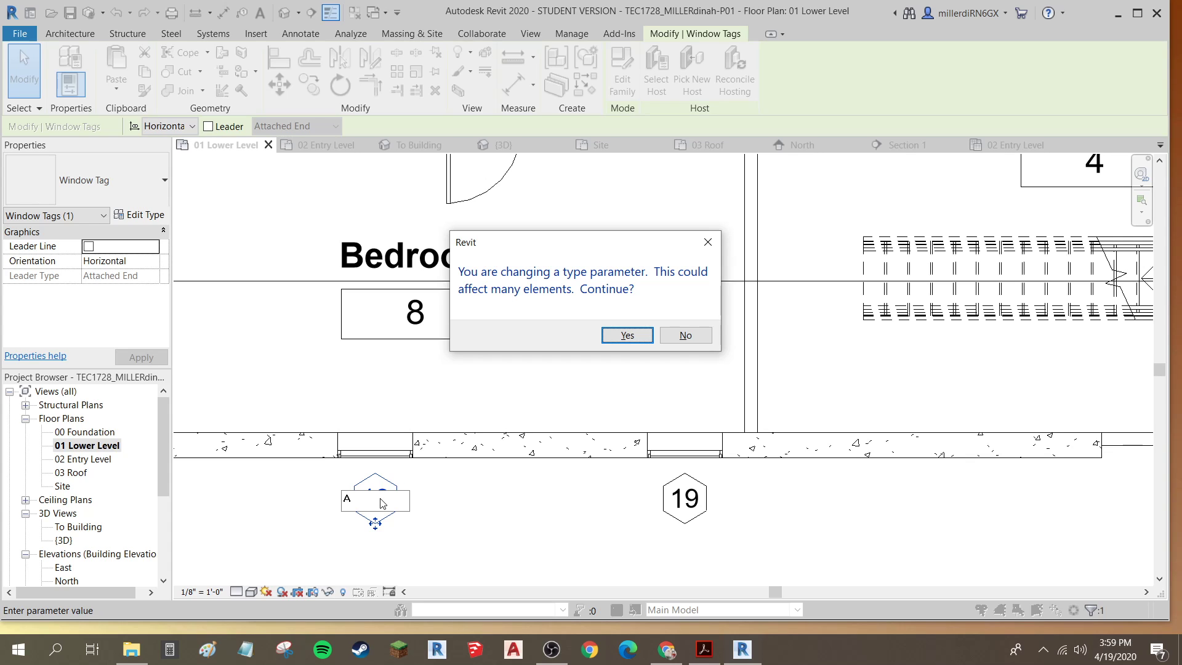
pyautogui.click(615, 341)
pyautogui.scroll(-4, 326, 434)
pyautogui.scroll(-1, 244, 300)
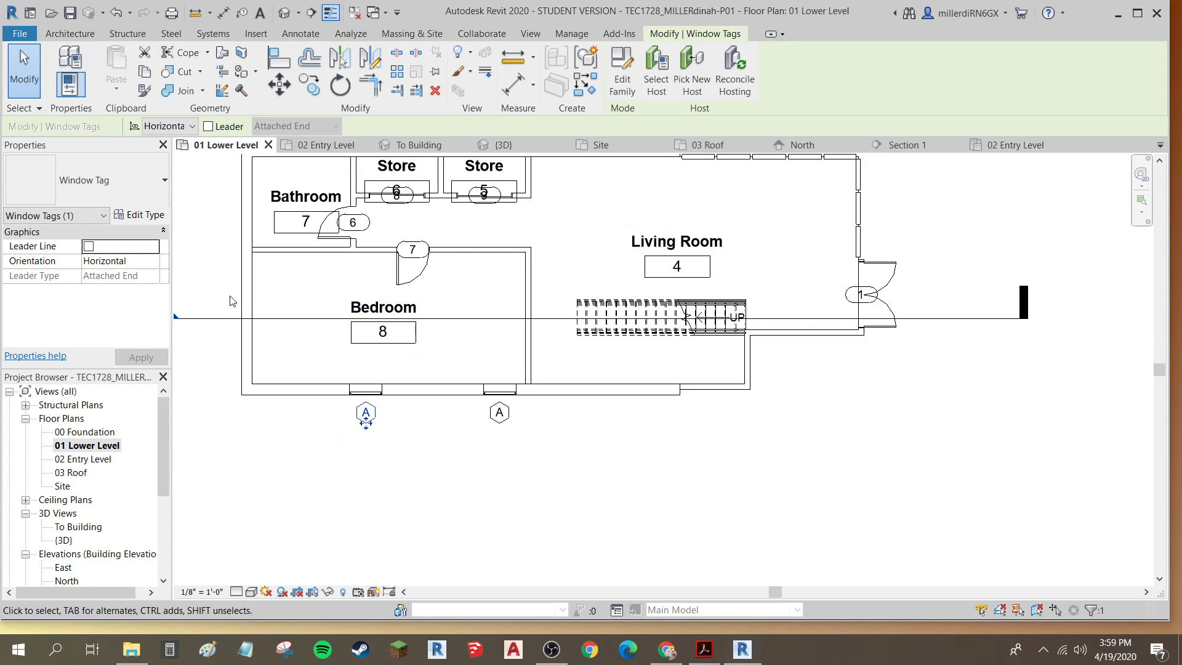
pyautogui.moveTo(405, 269); pyautogui.dragTo(404, 352, button='middle')
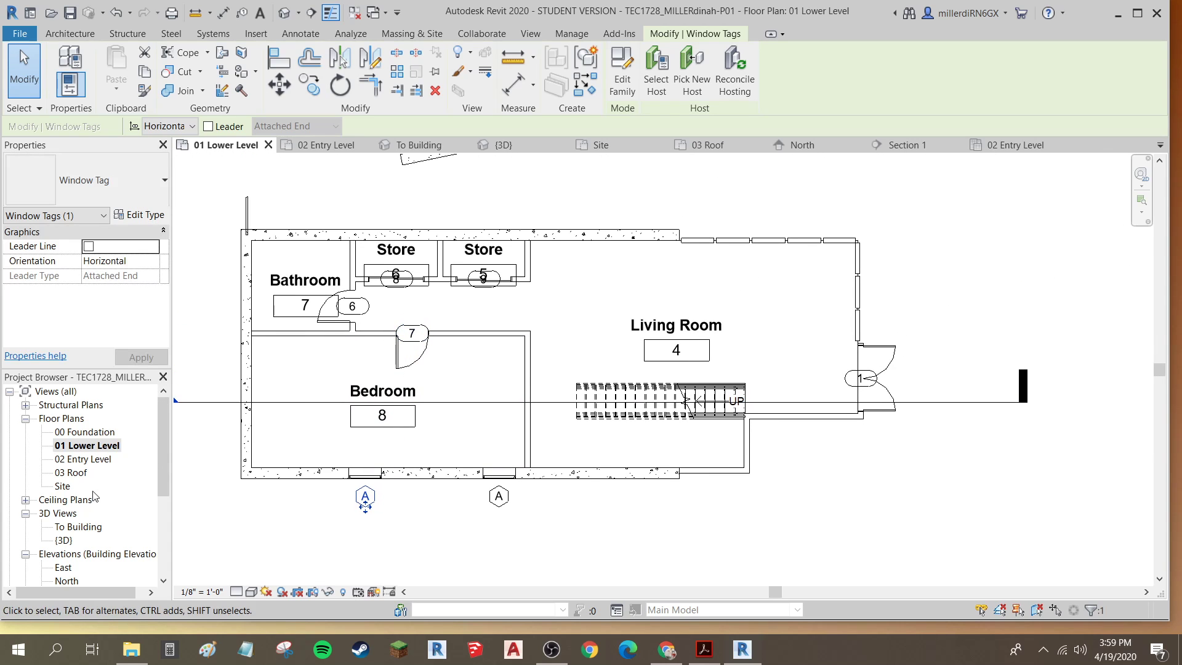
# Step: Change the type mark of the Bedroom windows on the 02 Entry Level plan to B through the lowest window tag, accepting the type change
pyautogui.doubleClick(85, 459)
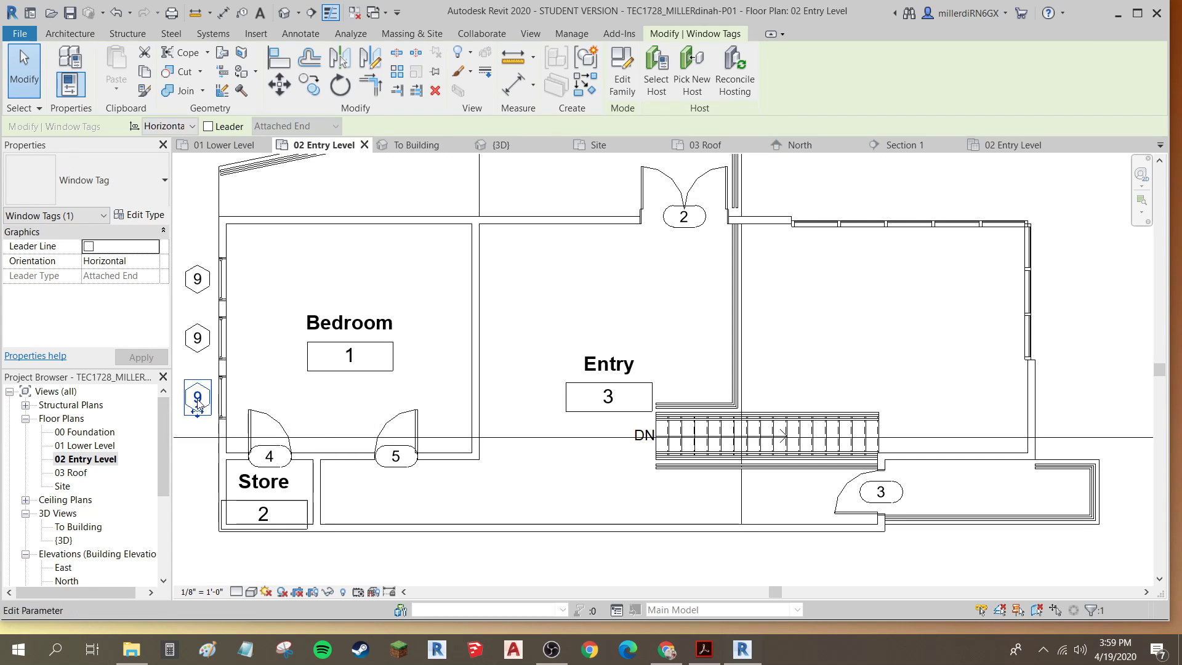
pyautogui.click(198, 398)
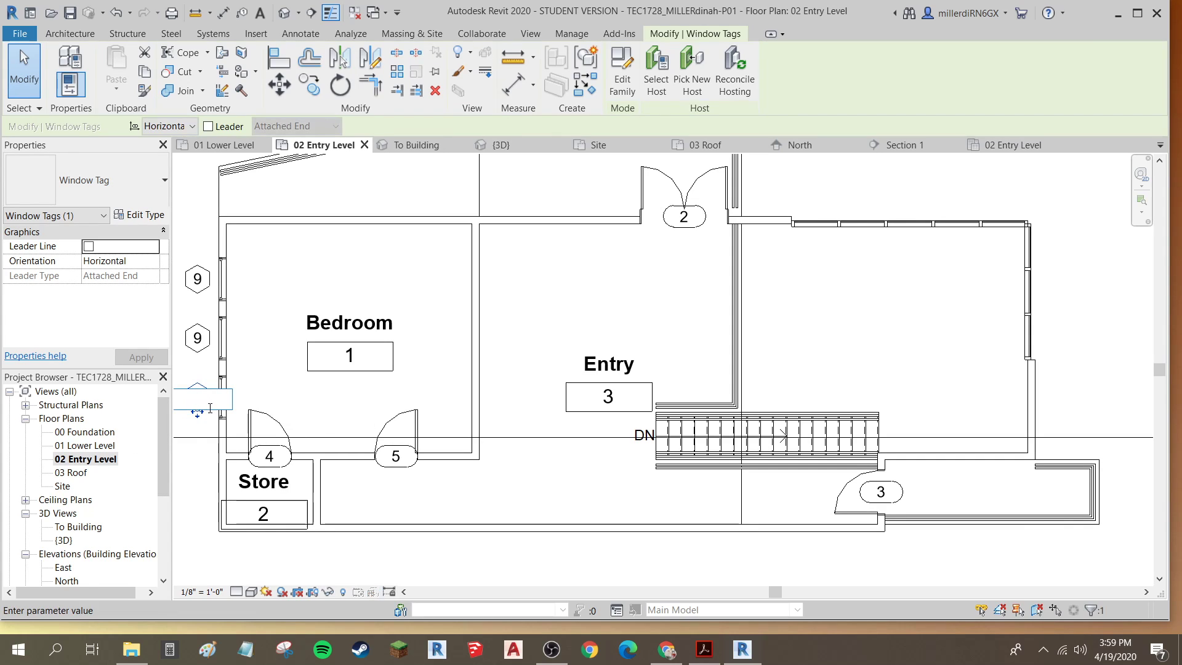
pyautogui.moveTo(343, 390); pyautogui.dragTo(435, 390, button='middle')
pyautogui.write('B')
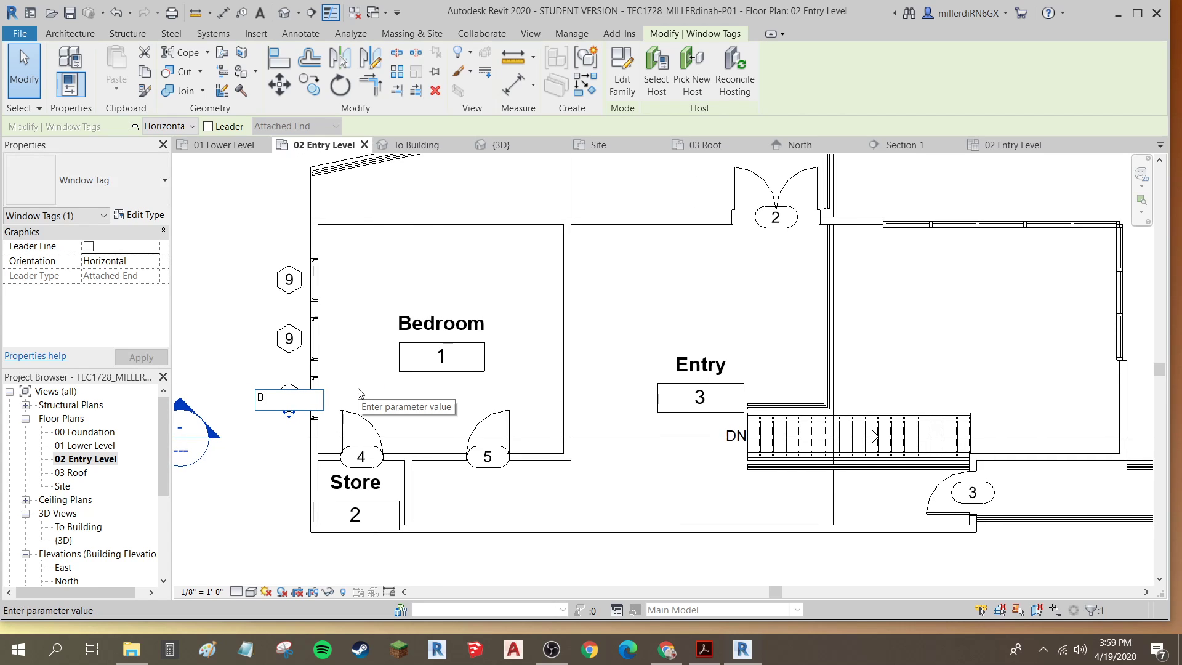
pyautogui.press('Return')
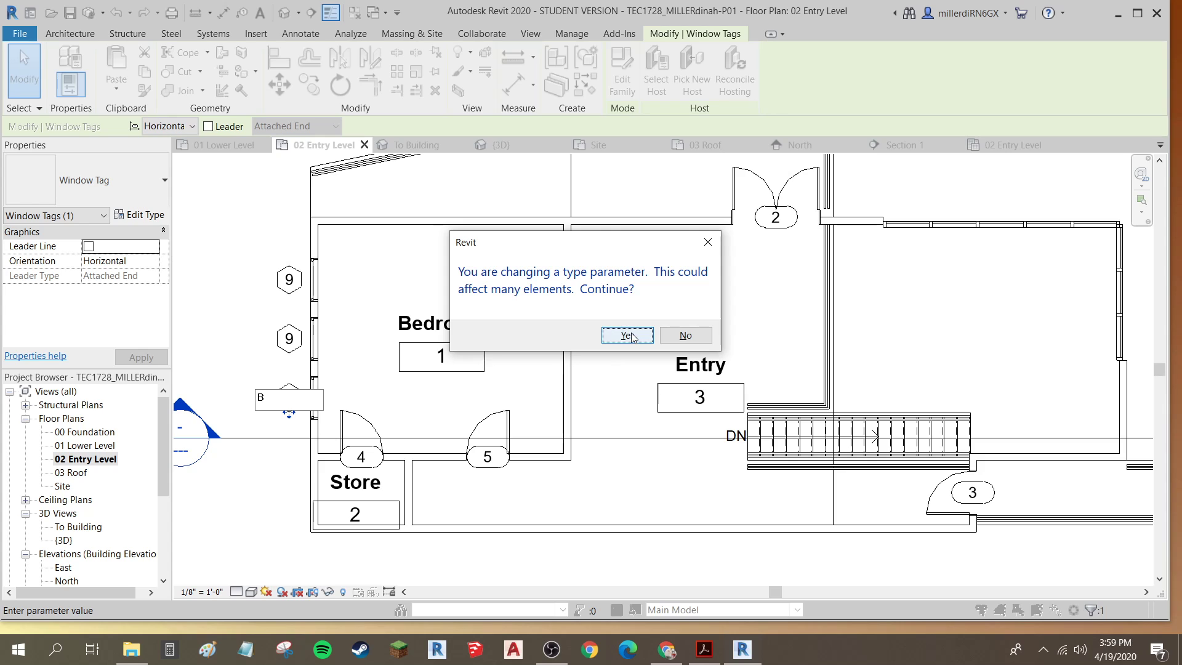
pyautogui.click(628, 335)
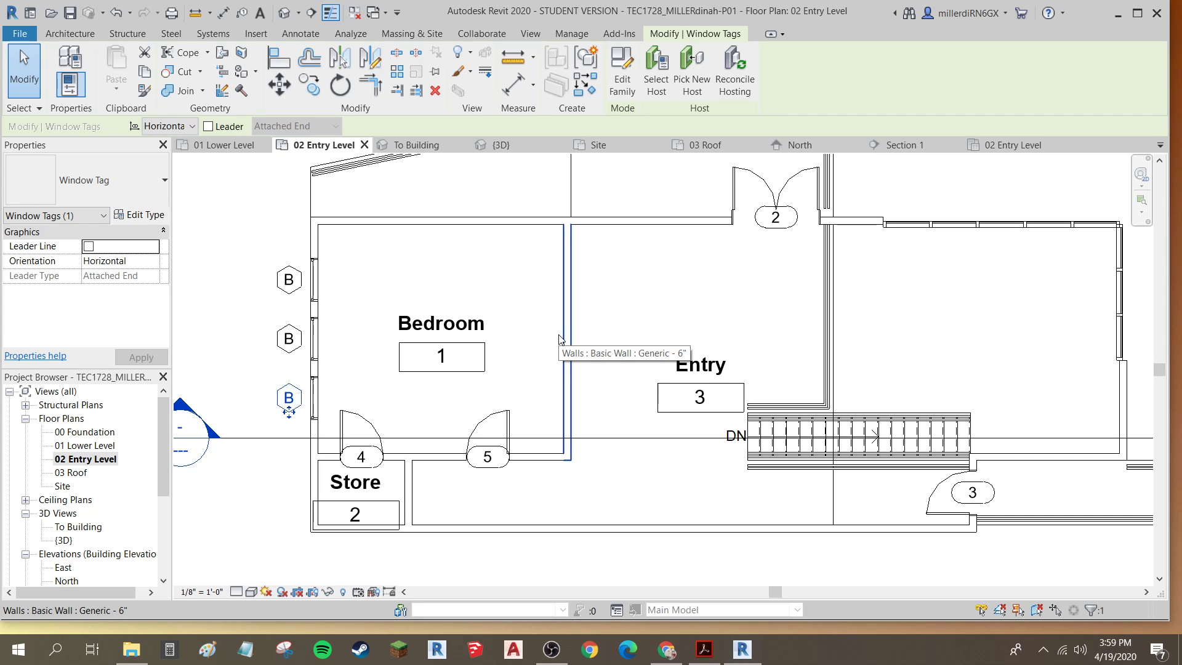
# Step: Apply the Rooms color scheme by Name to the 02 Entry Level floor plan
pyautogui.moveTo(741, 372); pyautogui.dragTo(579, 372, button='middle')
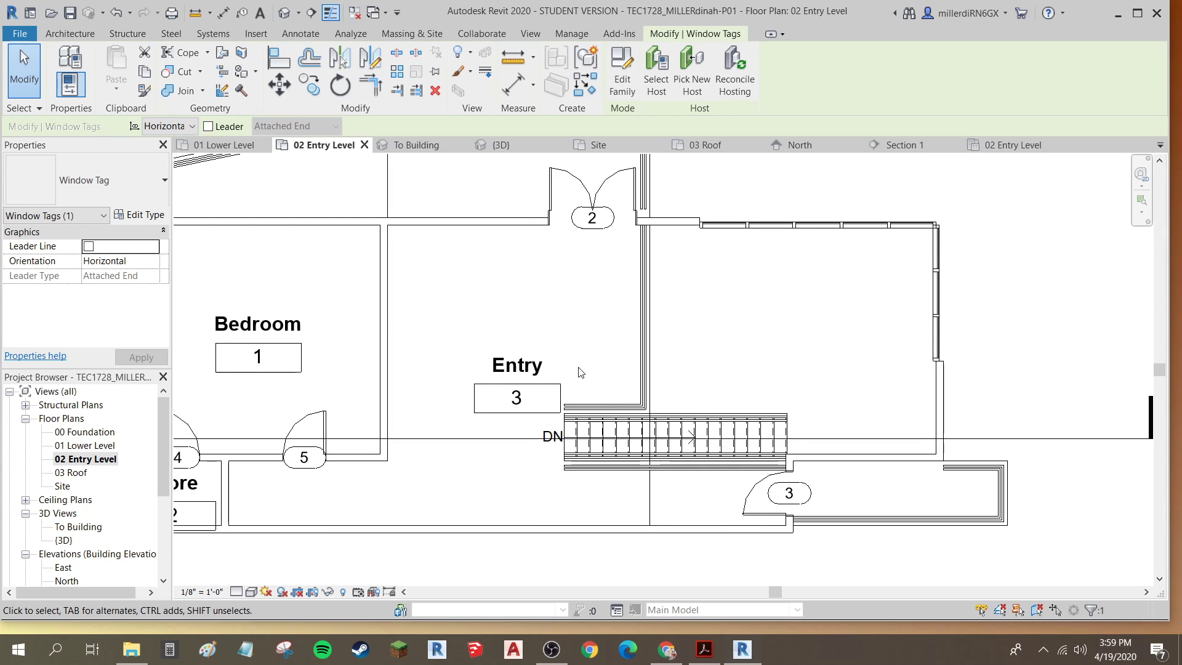
pyautogui.press('Escape')
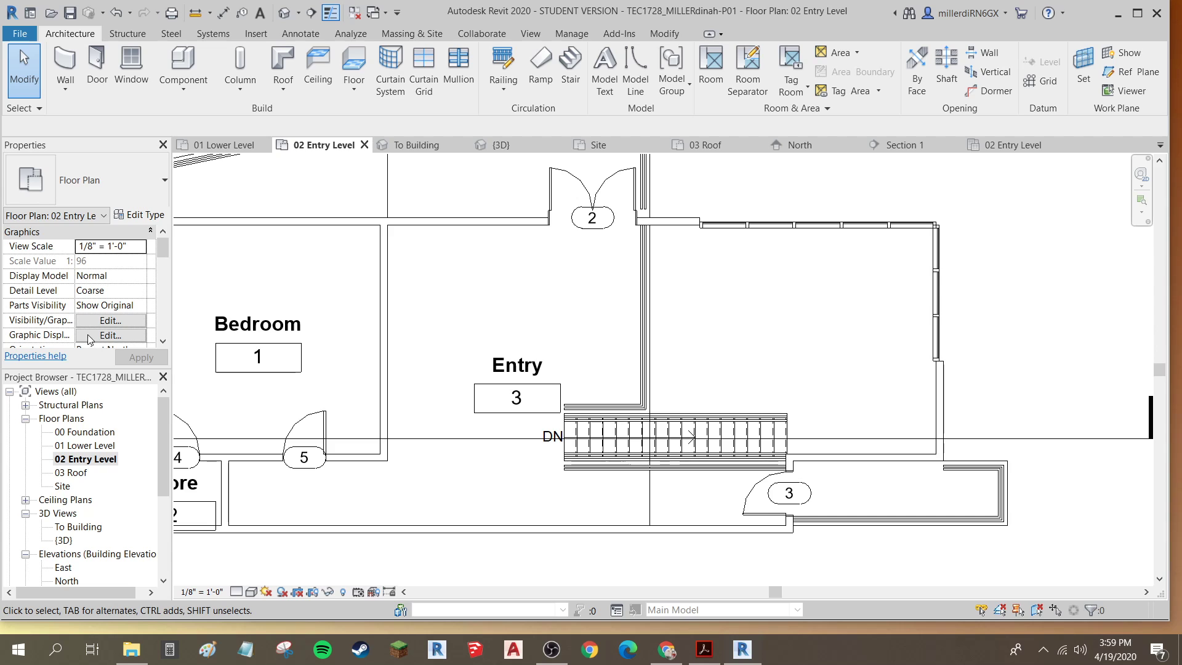
pyautogui.click(110, 335)
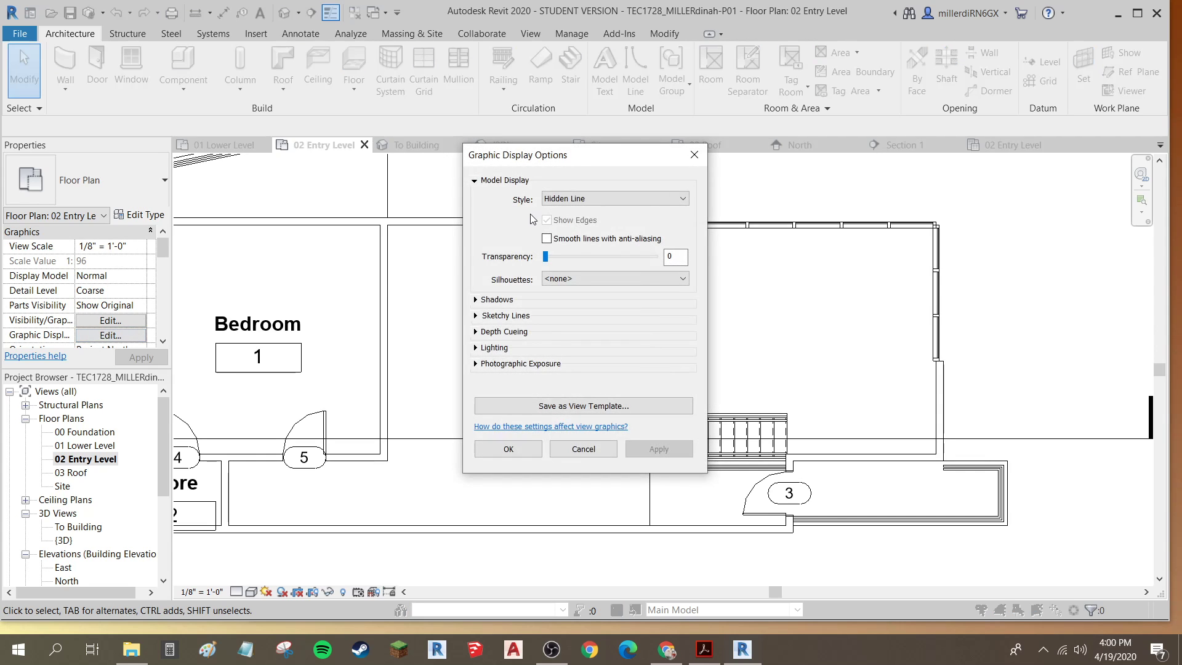
pyautogui.click(694, 155)
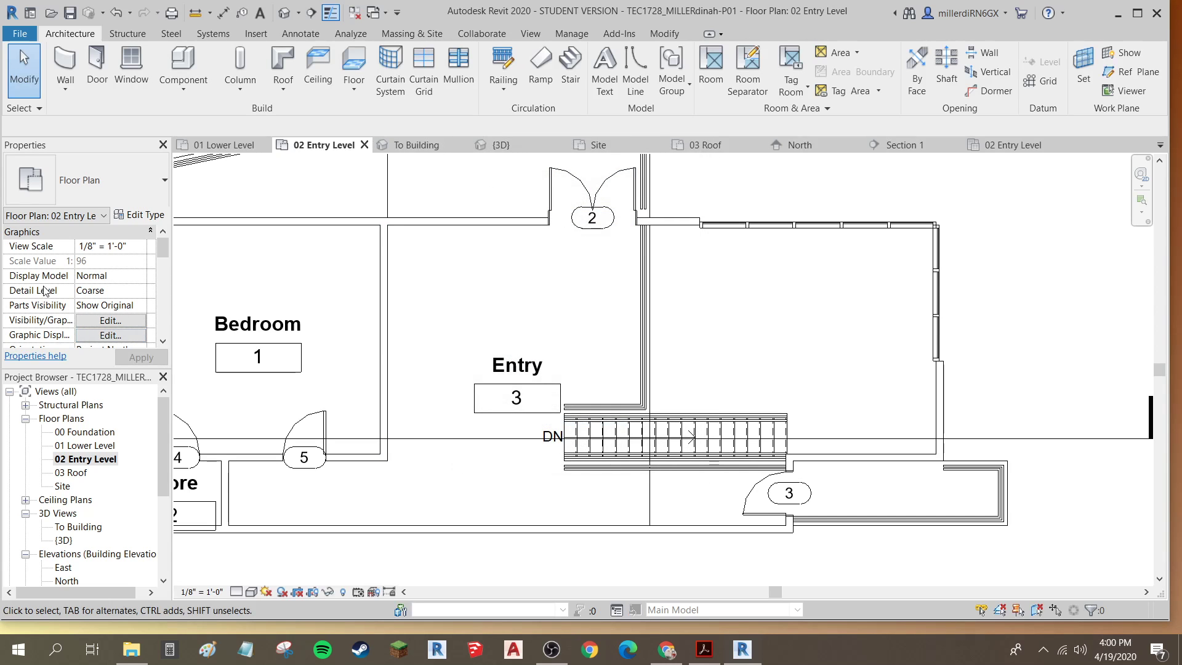
pyautogui.scroll(-2, 94, 272)
pyautogui.scroll(-1, 94, 273)
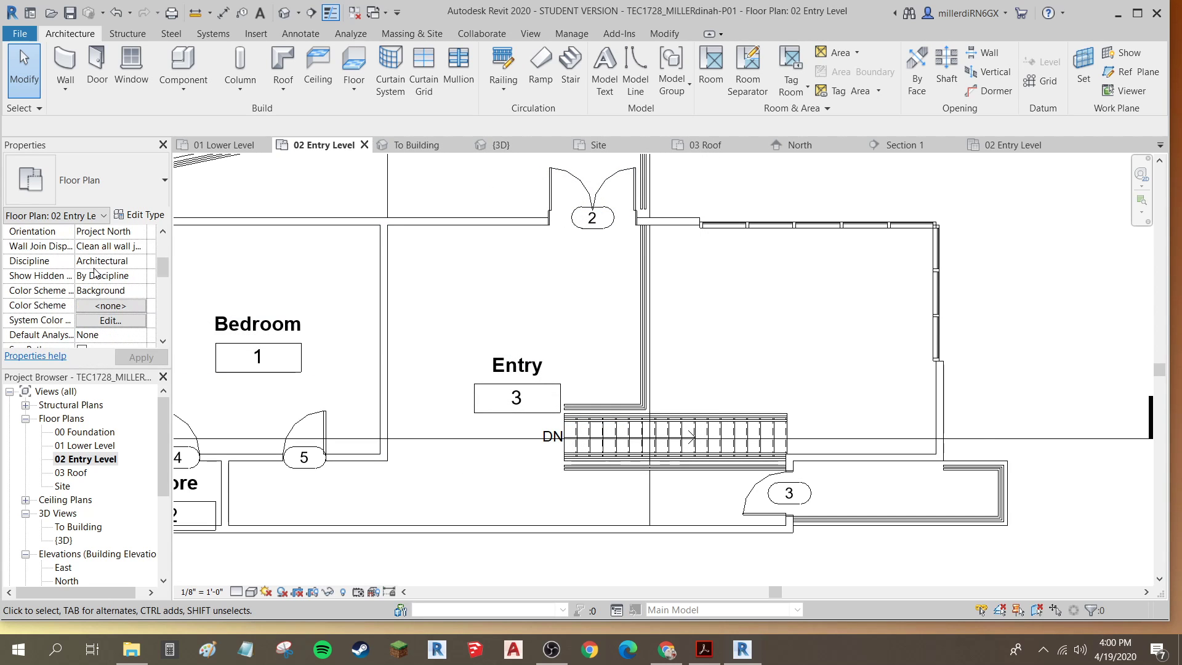
pyautogui.click(102, 306)
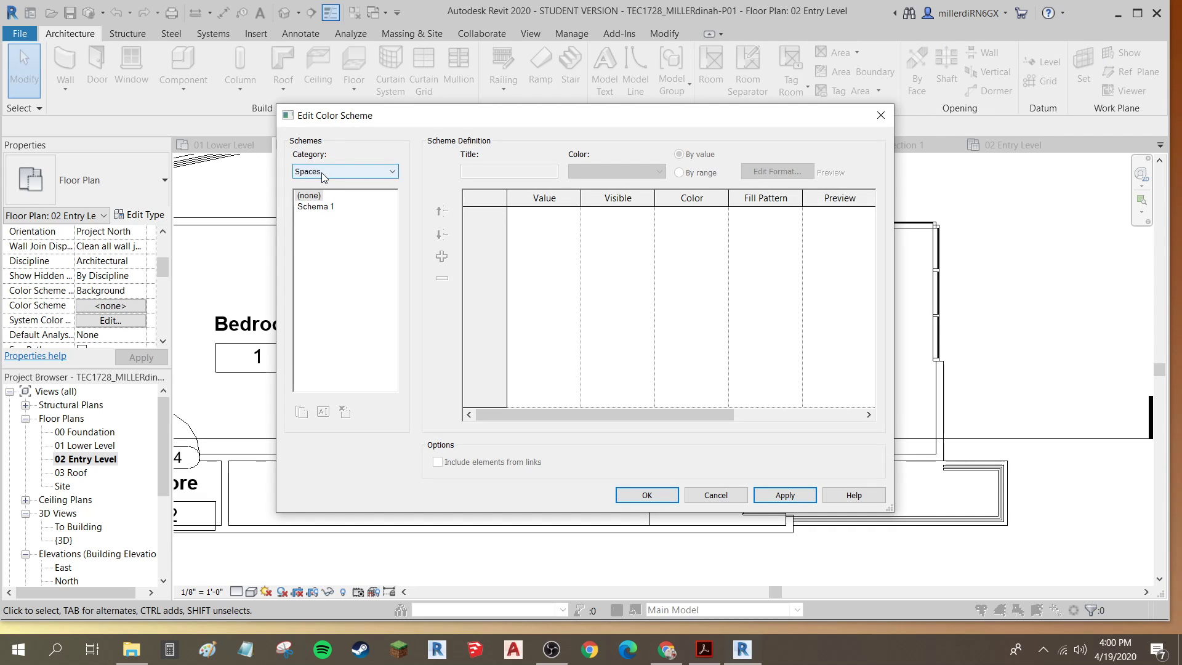
pyautogui.click(322, 173)
pyautogui.click(323, 194)
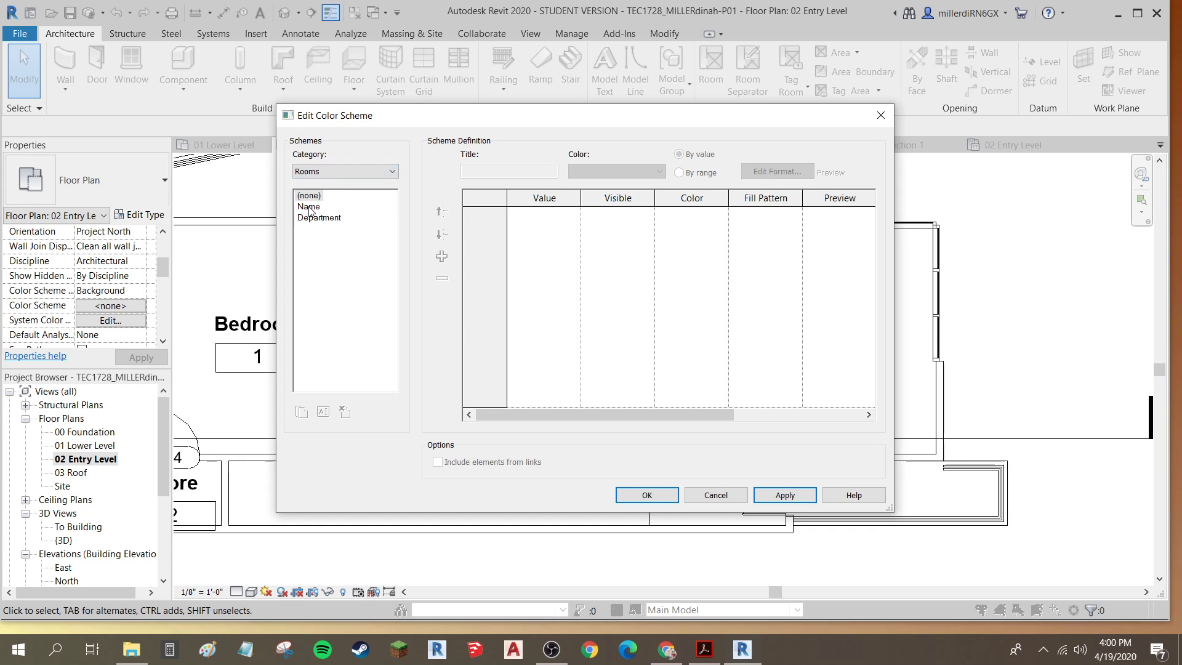
pyautogui.click(309, 207)
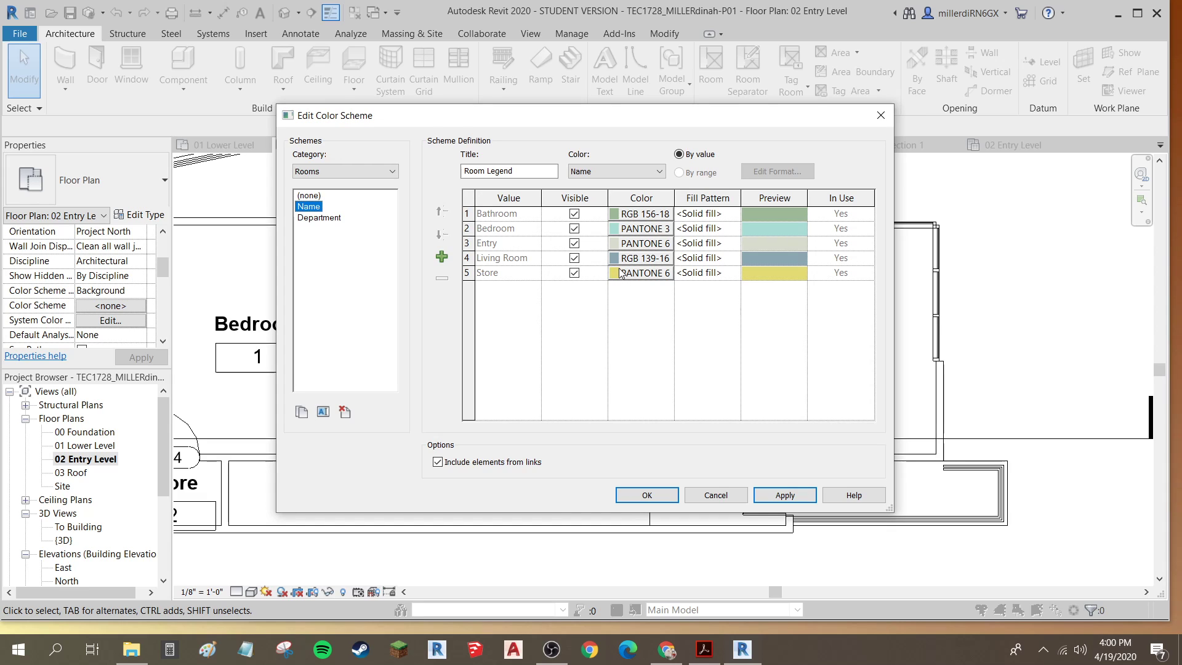
pyautogui.click(644, 495)
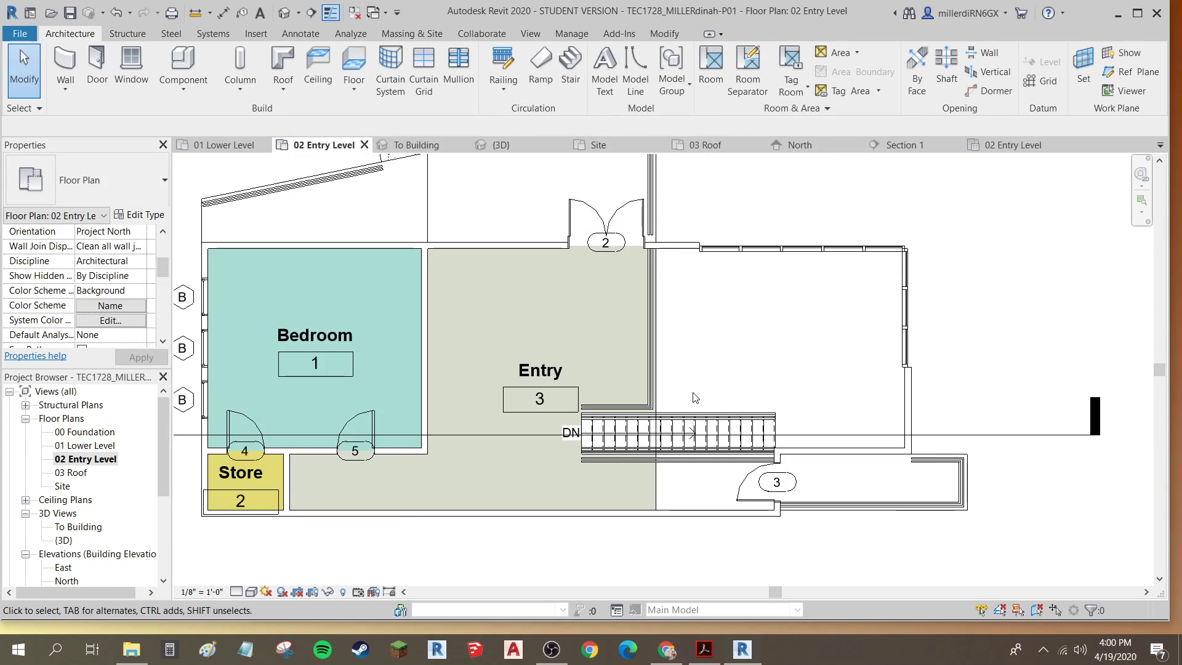
# Step: Place a color fill legend for the rooms beside the building on the 02 Entry Level plan, left of the east elevation marker
pyautogui.scroll(-3, 698, 407)
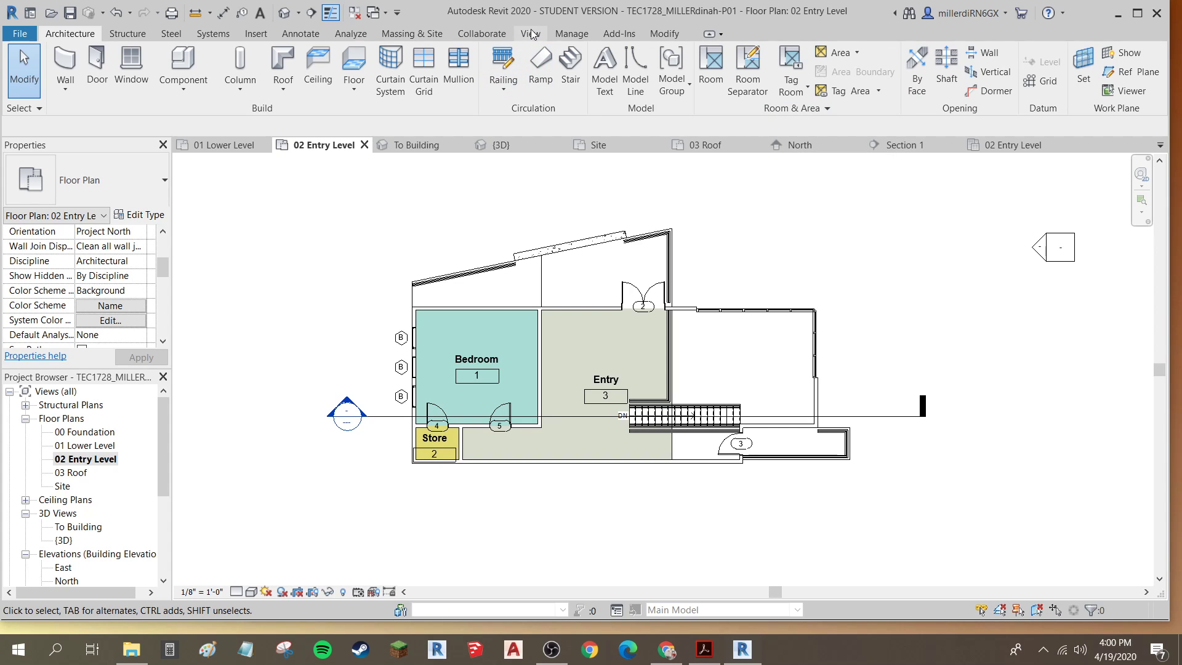
pyautogui.click(308, 38)
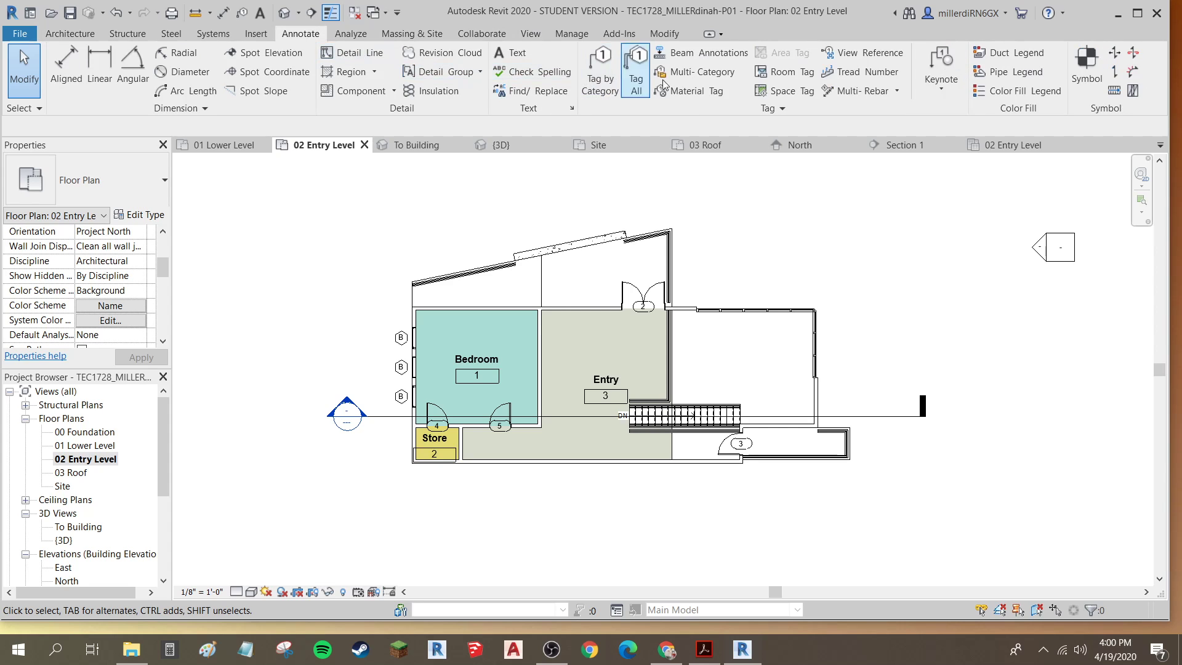
pyautogui.click(988, 89)
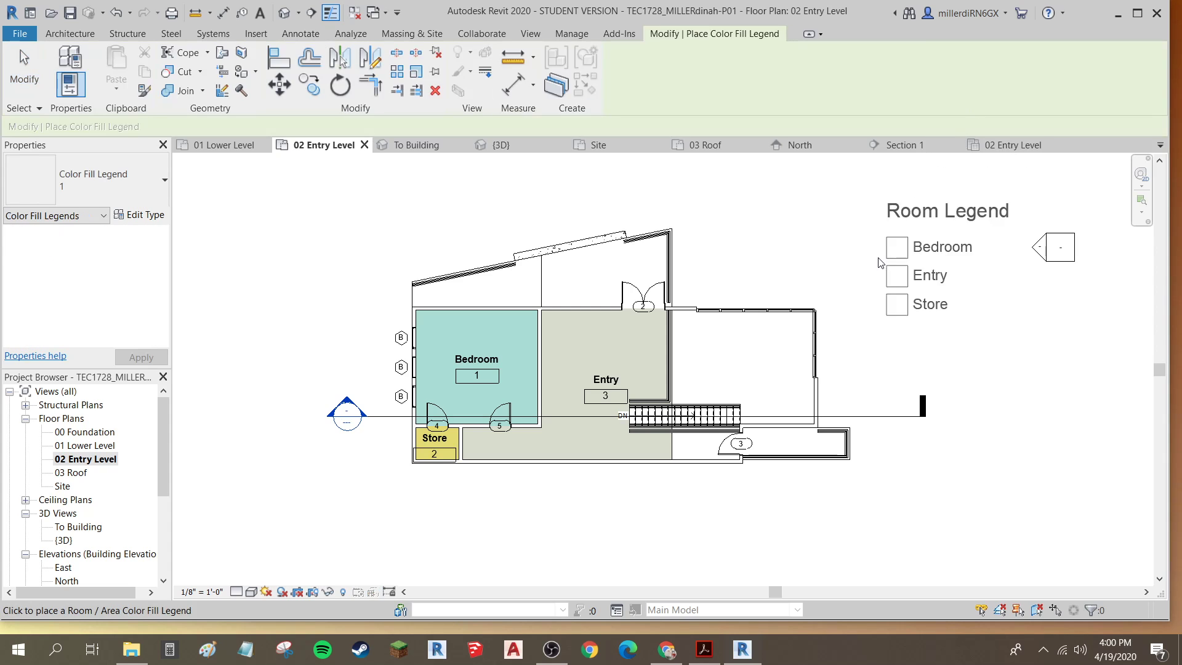
pyautogui.click(869, 236)
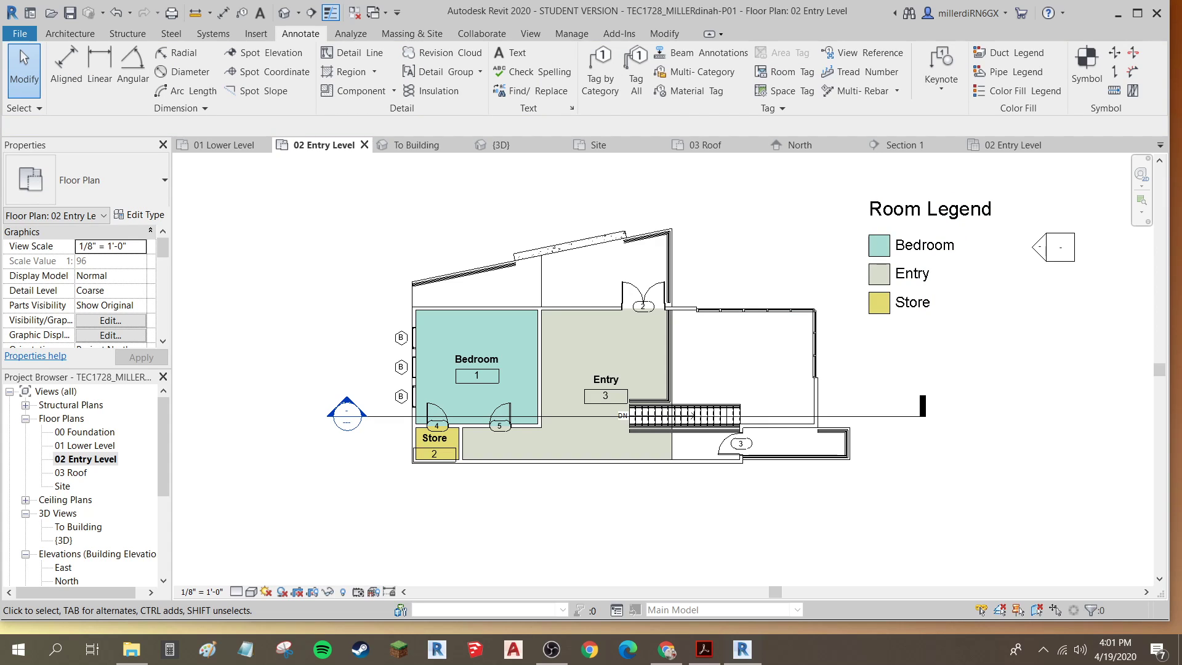
# Step: Open the 01 Lower Level floor plan and apply the Rooms color scheme by Name to it
pyautogui.doubleClick(91, 446)
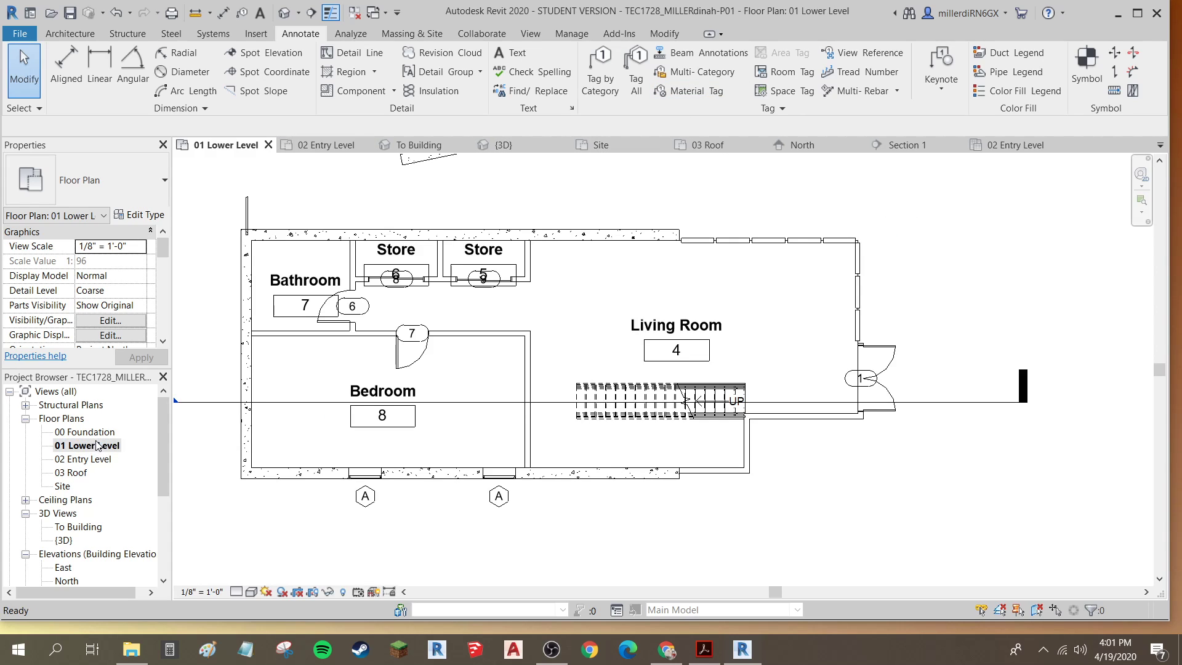
pyautogui.scroll(-4, 89, 271)
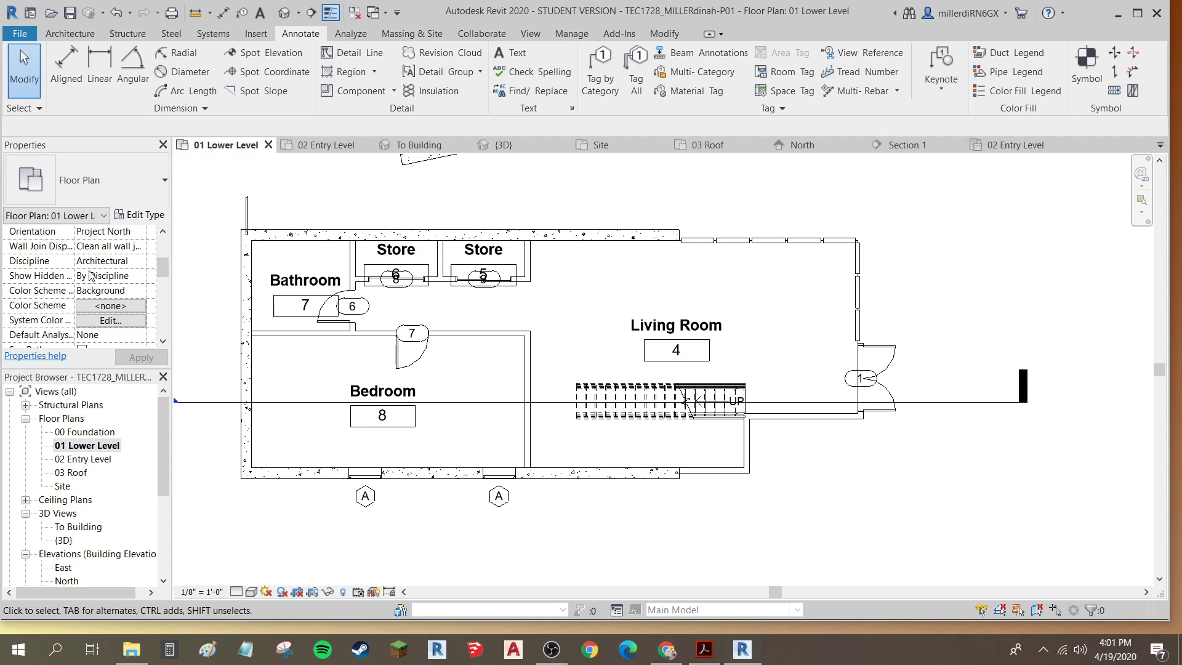
pyautogui.click(88, 309)
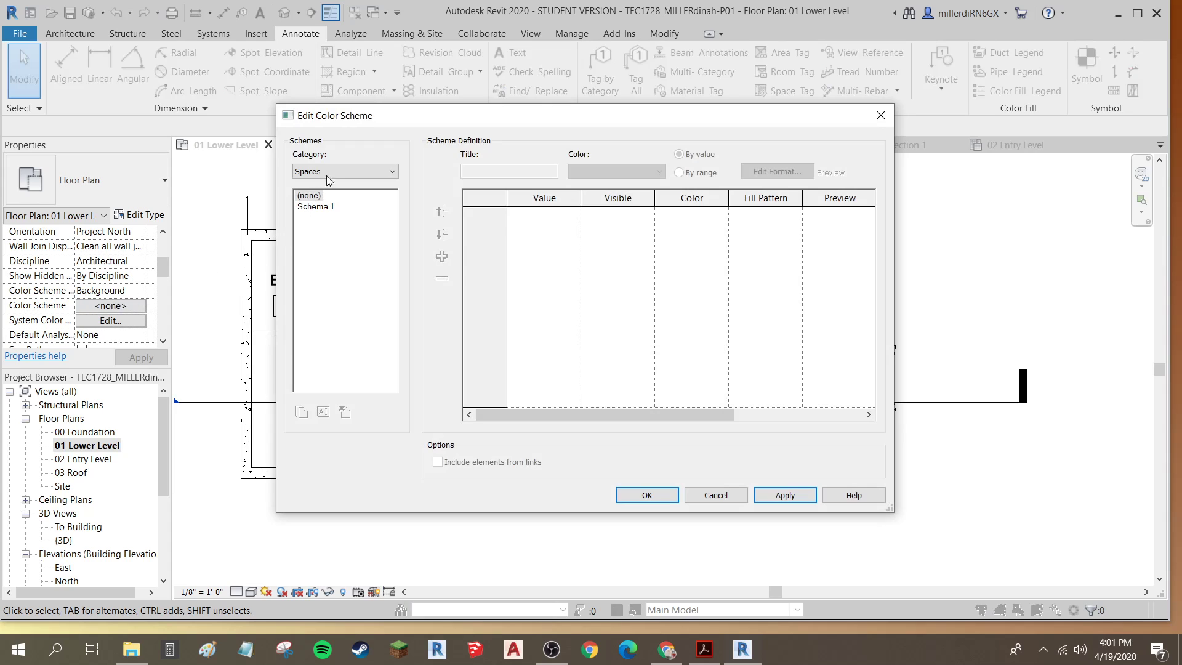
pyautogui.click(326, 174)
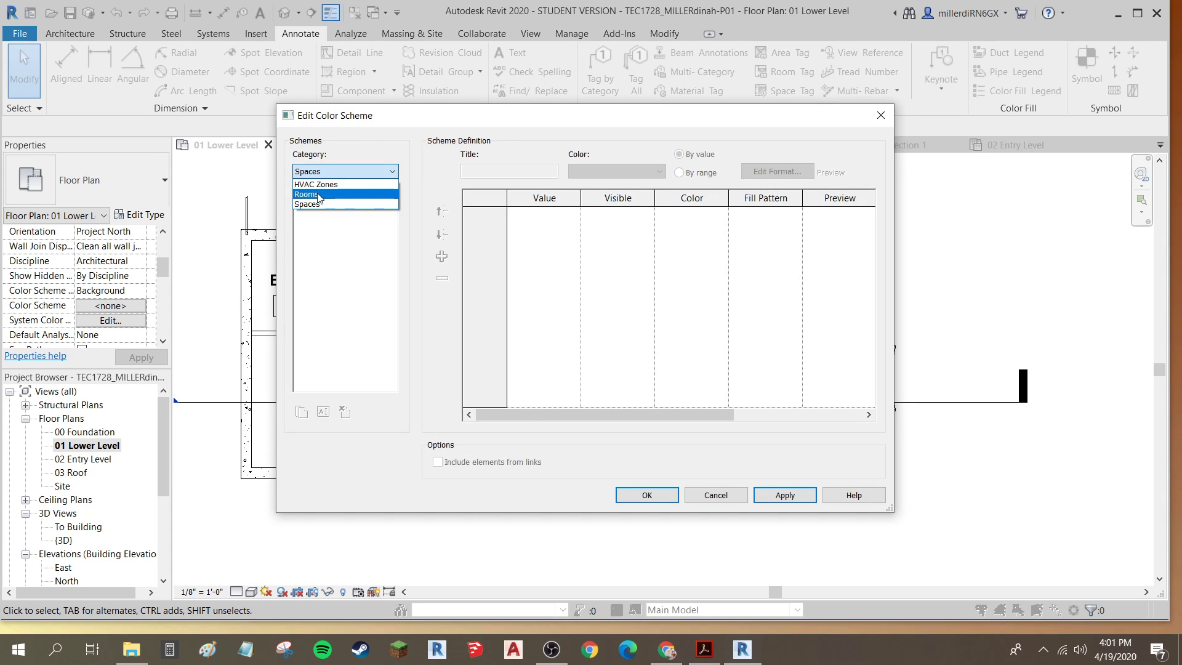
pyautogui.click(318, 196)
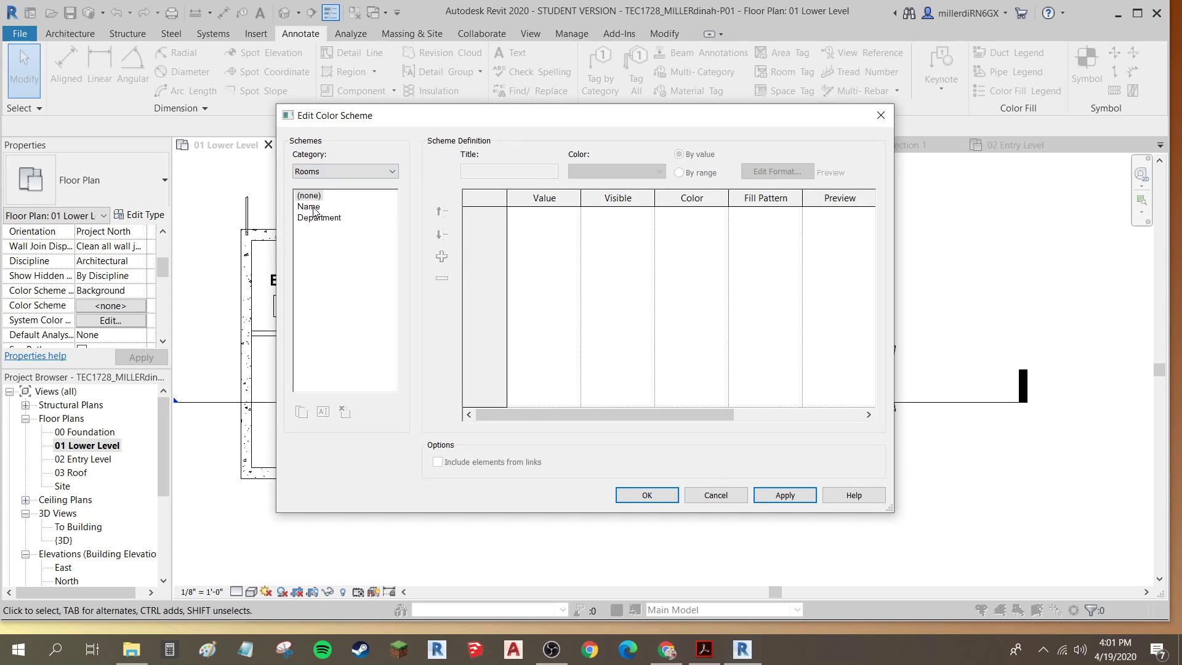
pyautogui.click(310, 208)
pyautogui.click(658, 501)
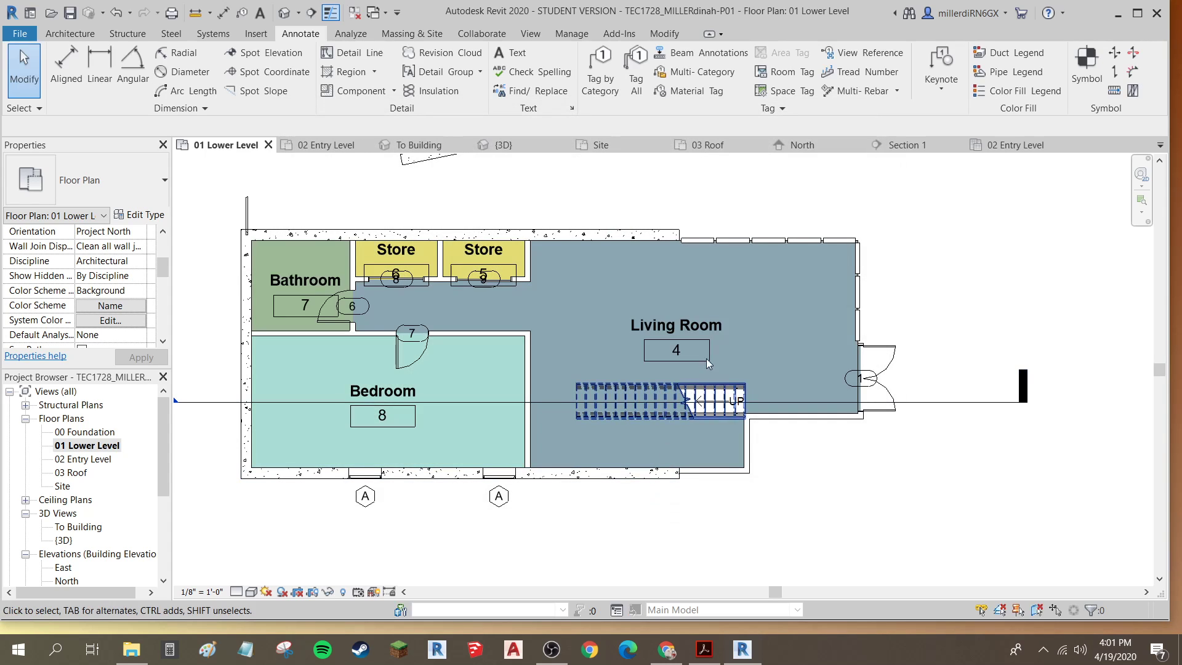
# Step: Place a color fill legend for the rooms on the 01 Lower Level plan, above and right of the Living Room
pyautogui.scroll(-3, 762, 317)
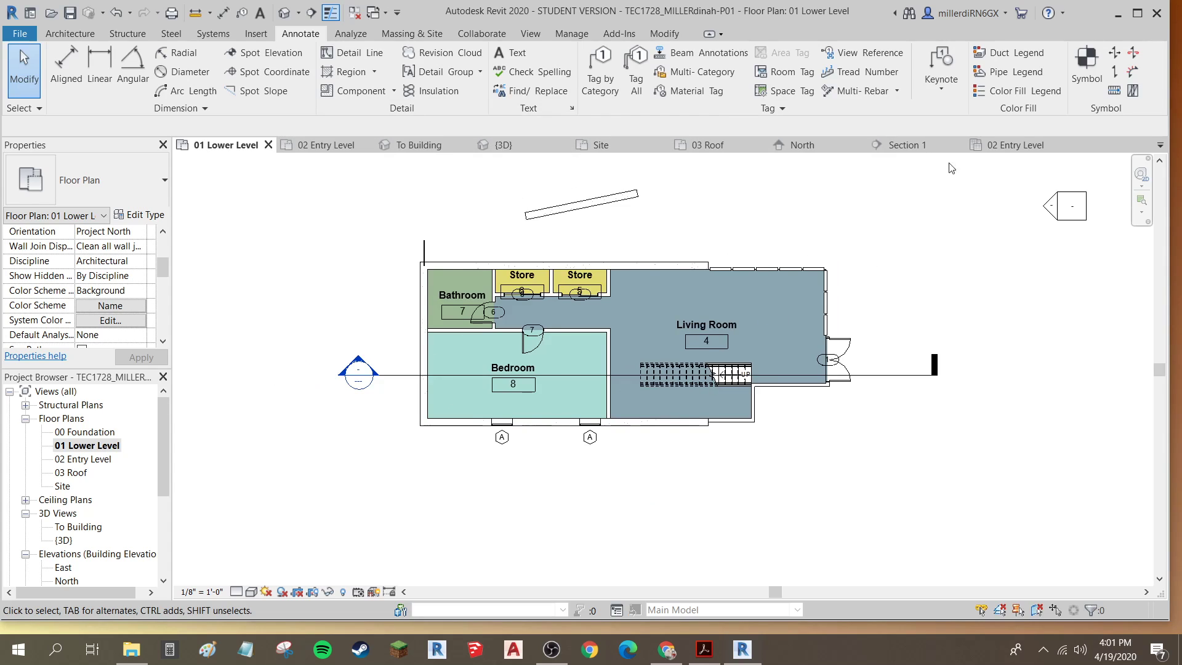
pyautogui.click(1008, 94)
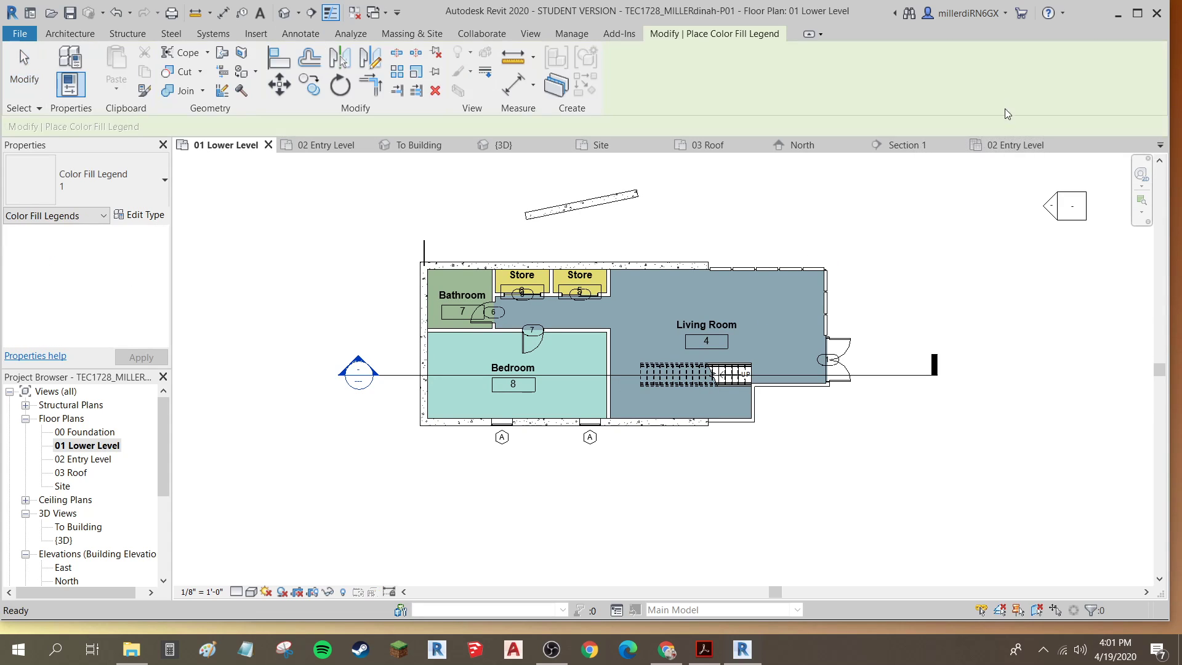
pyautogui.click(897, 215)
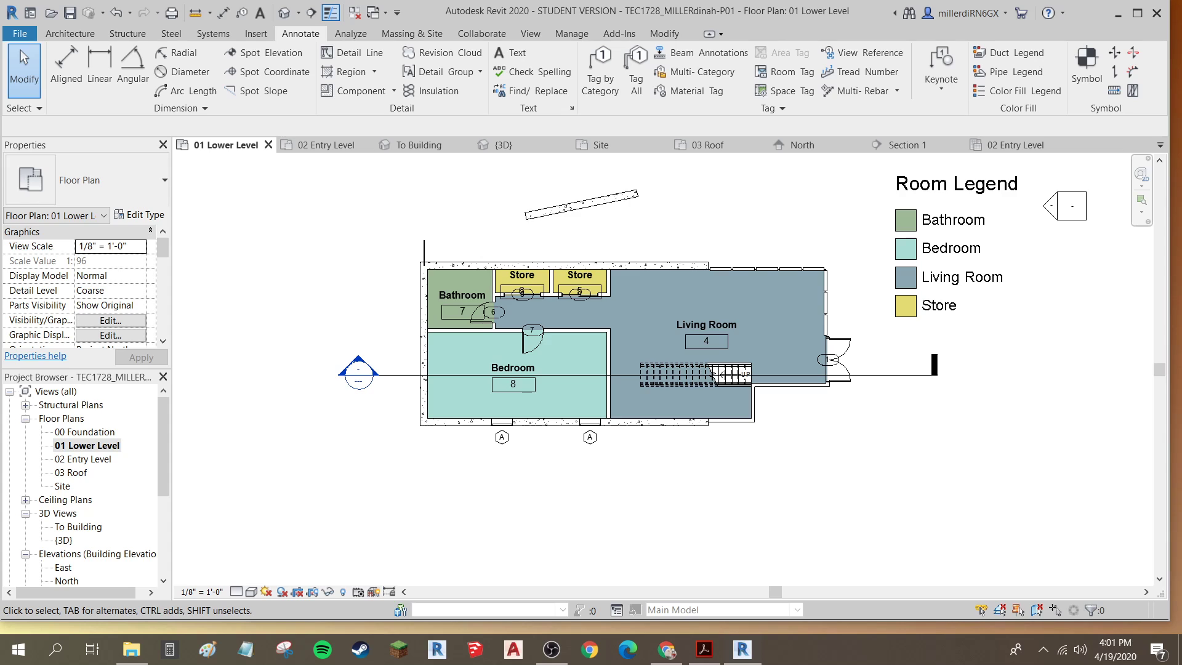
# Step: Show the crop region of the 01 Lower Level plan and fit its full boundary in view
pyautogui.scroll(-2, 692, 204)
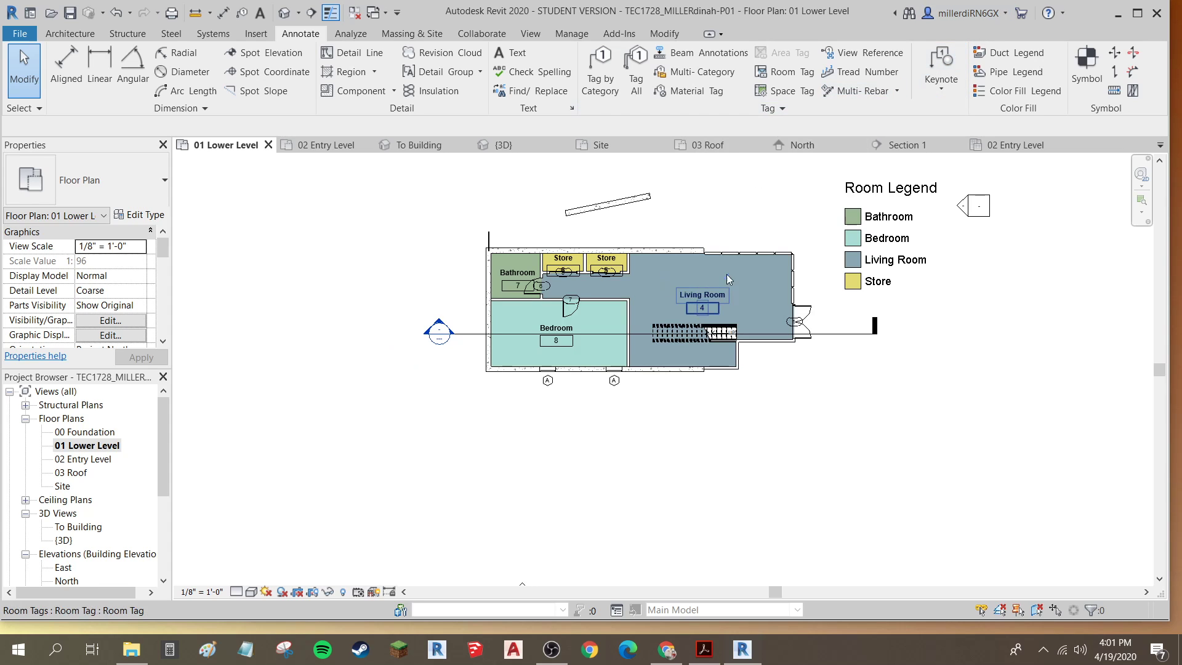
pyautogui.moveTo(717, 307); pyautogui.dragTo(625, 391, button='middle')
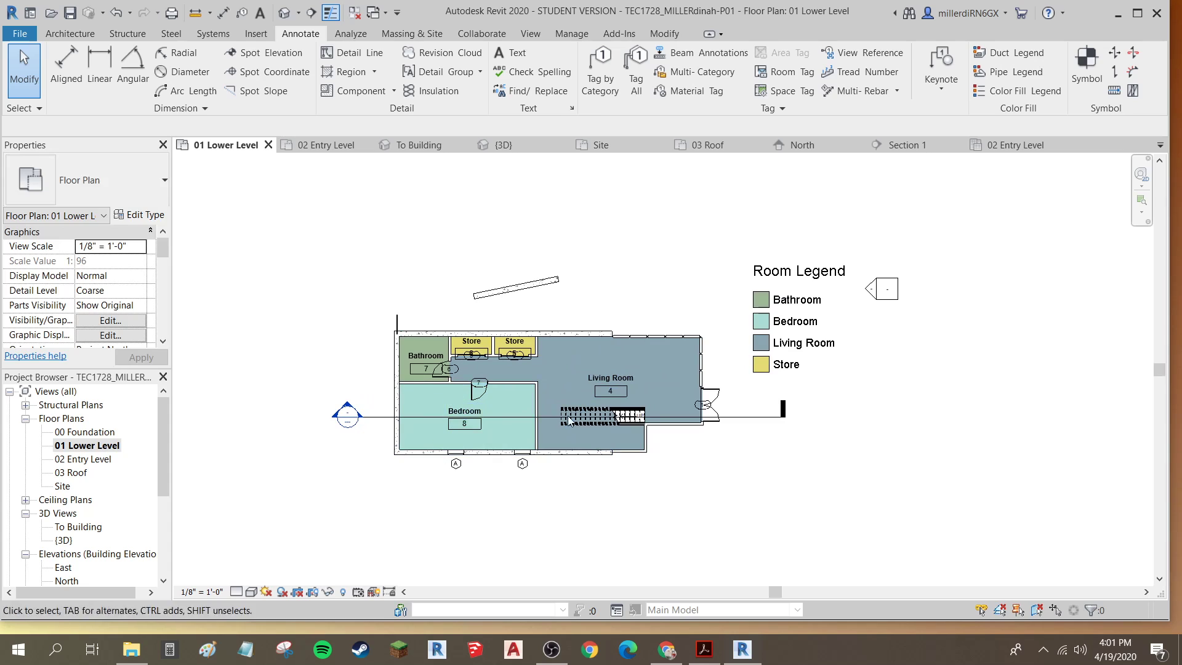
pyautogui.click(312, 593)
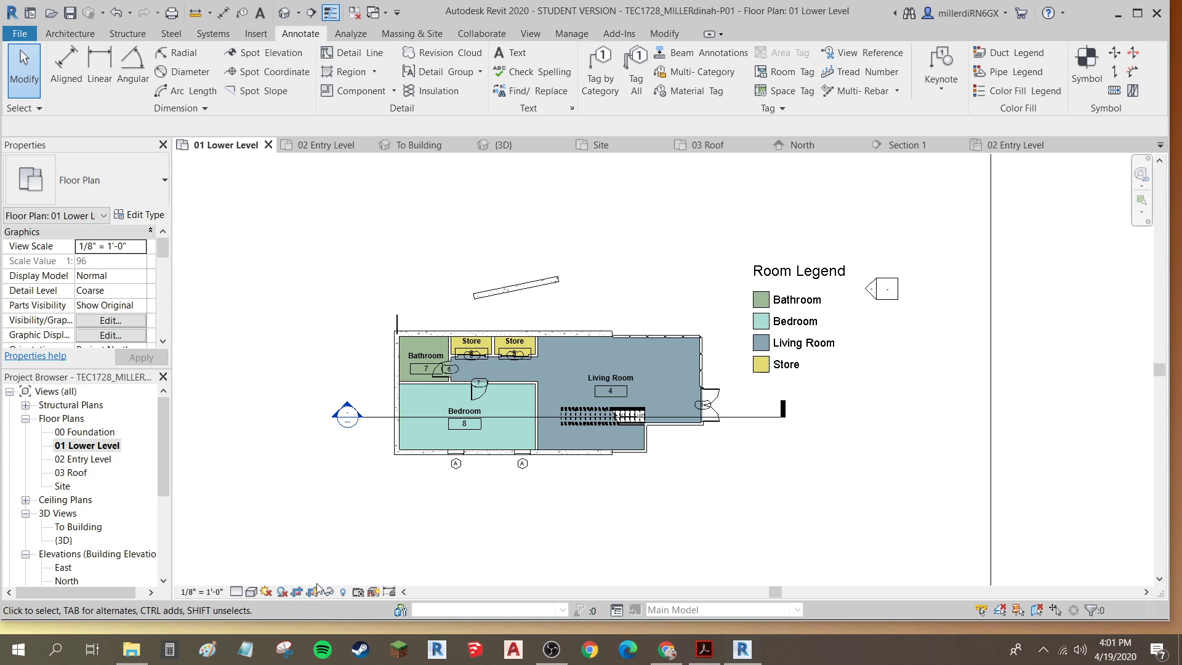
pyautogui.press('z')
pyautogui.press('f')
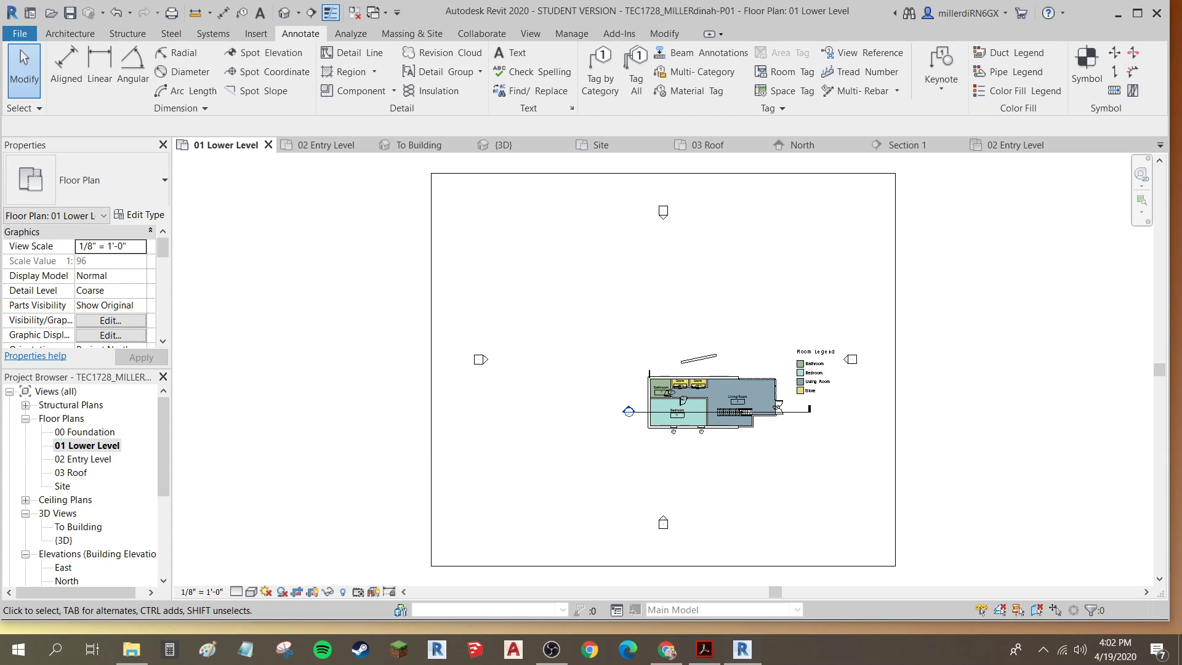
# Step: Tighten the 01 Lower Level crop region on all four sides around the building and room legend, and hide its boundary
pyautogui.click(431, 458)
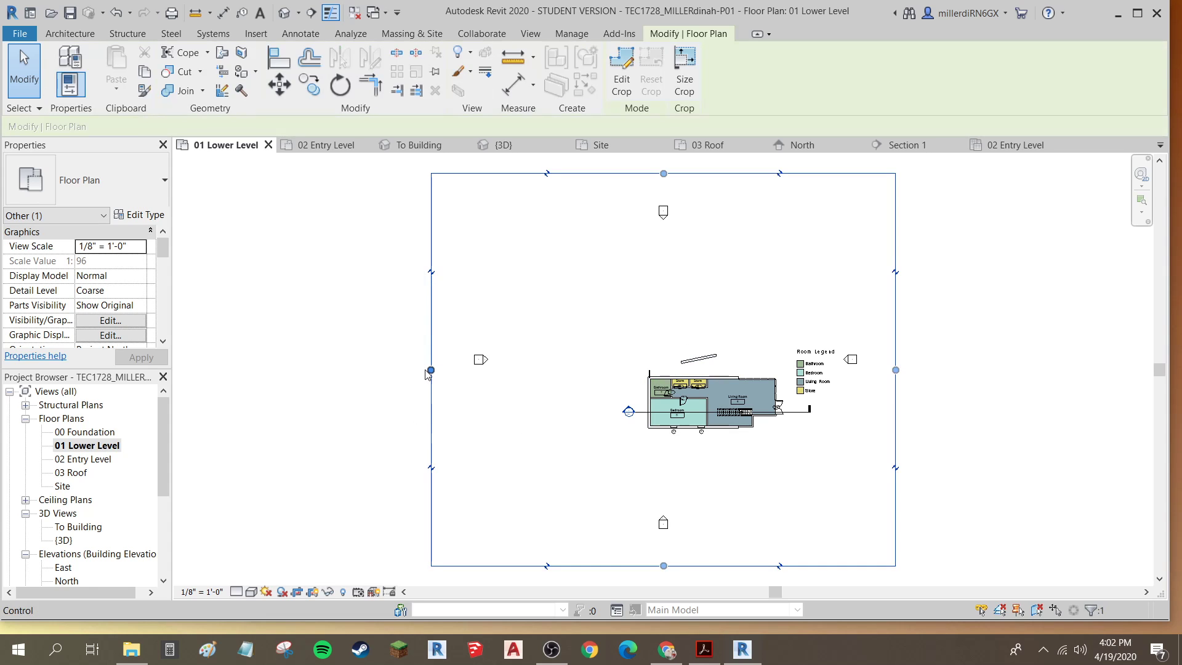
pyautogui.moveTo(431, 370); pyautogui.dragTo(612, 370)
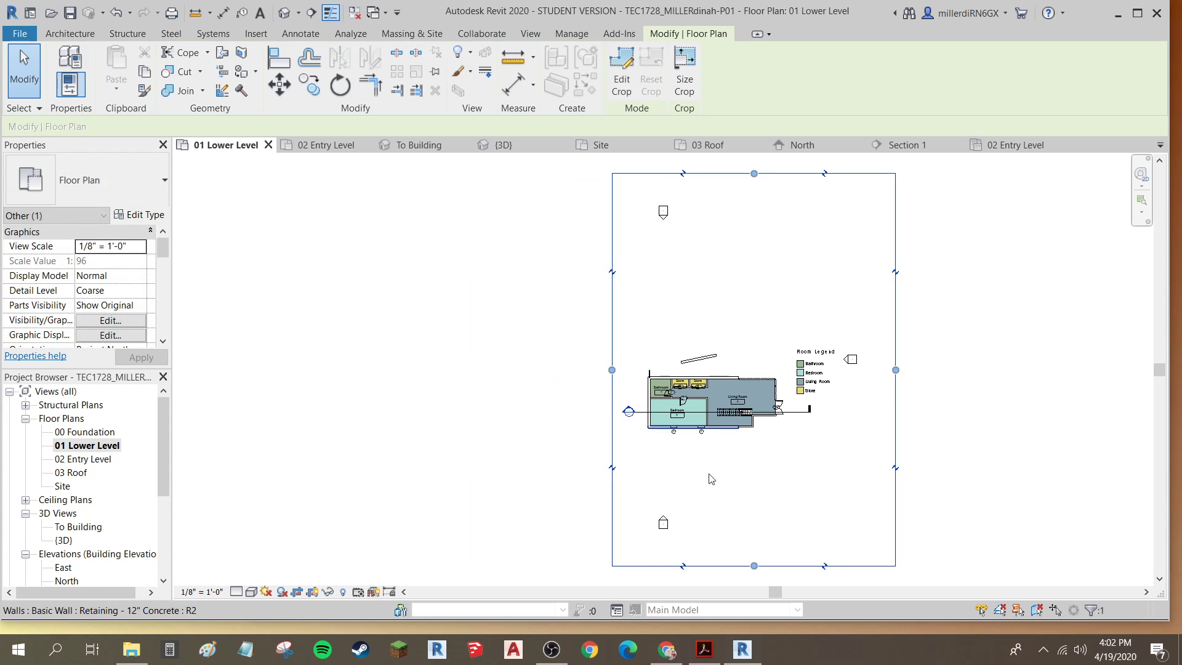
pyautogui.moveTo(752, 565); pyautogui.dragTo(756, 449)
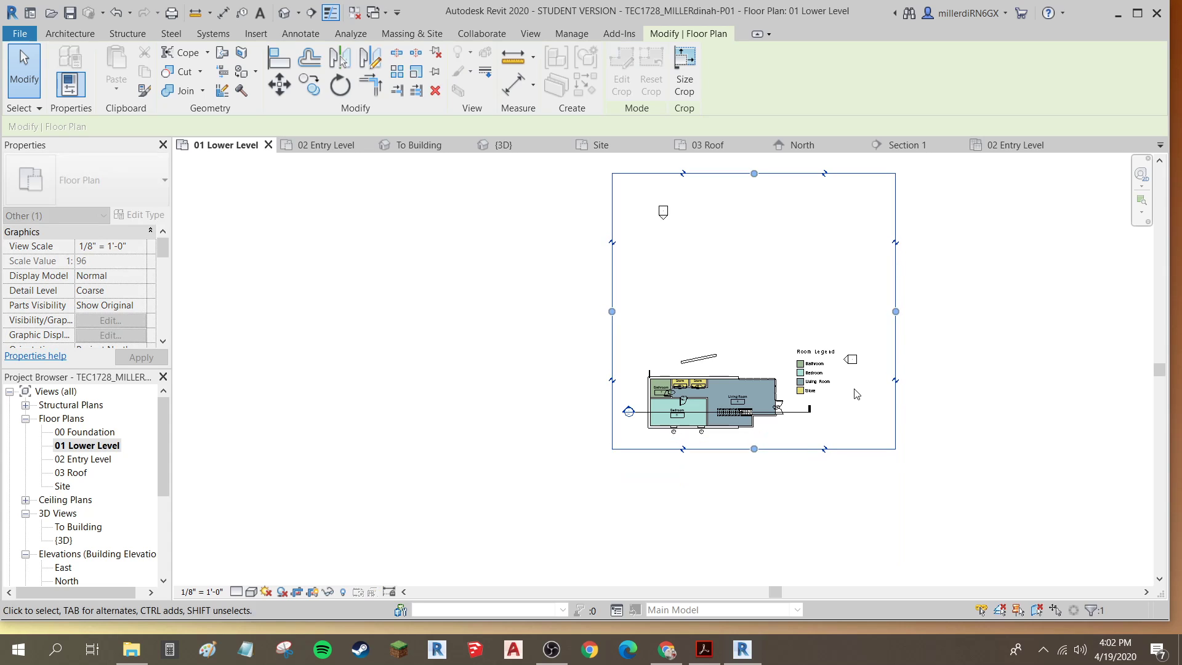
pyautogui.moveTo(896, 311); pyautogui.dragTo(839, 325)
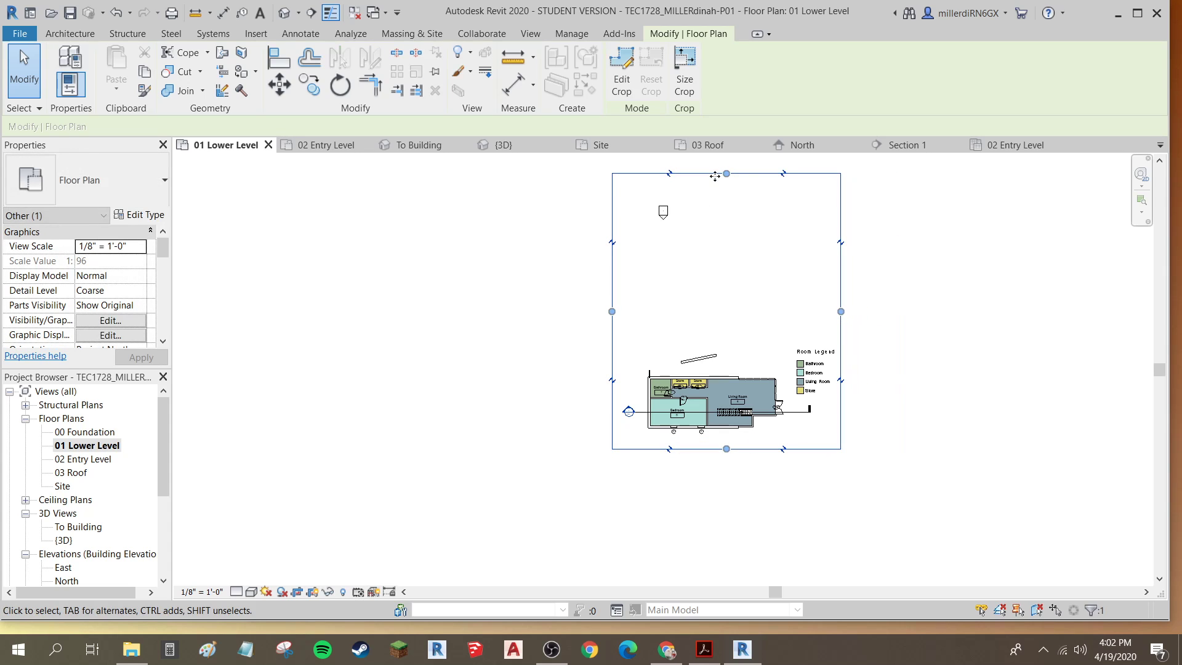
pyautogui.moveTo(727, 174); pyautogui.dragTo(746, 335)
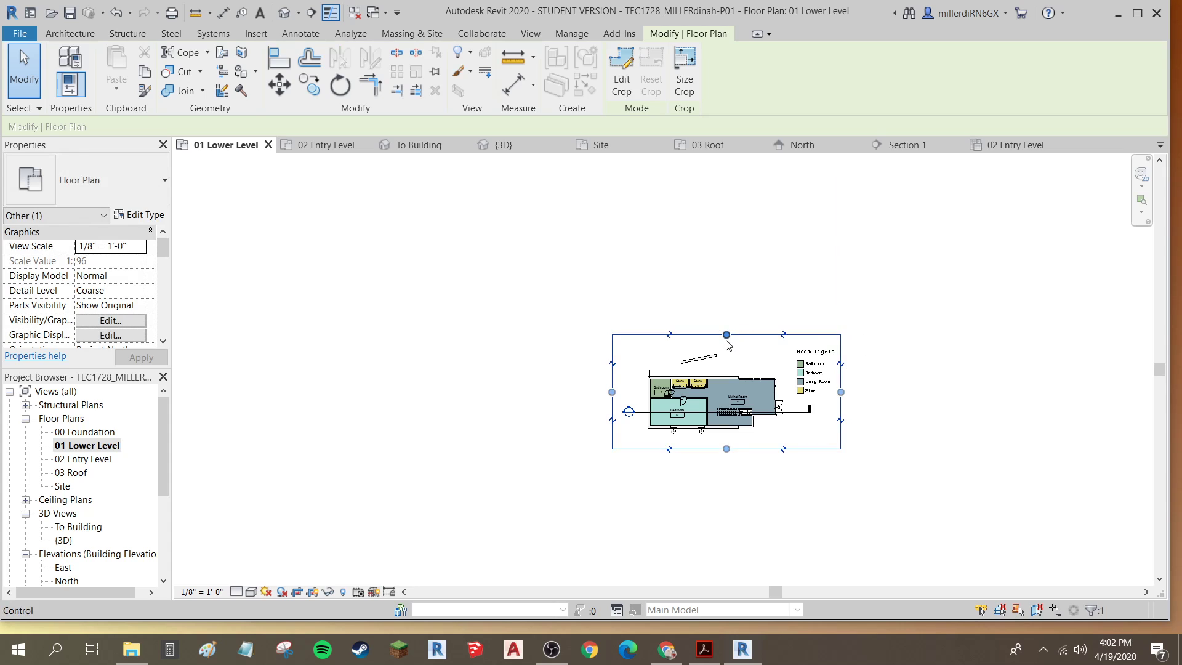
pyautogui.scroll(3, 759, 400)
pyautogui.moveTo(702, 288); pyautogui.dragTo(702, 297)
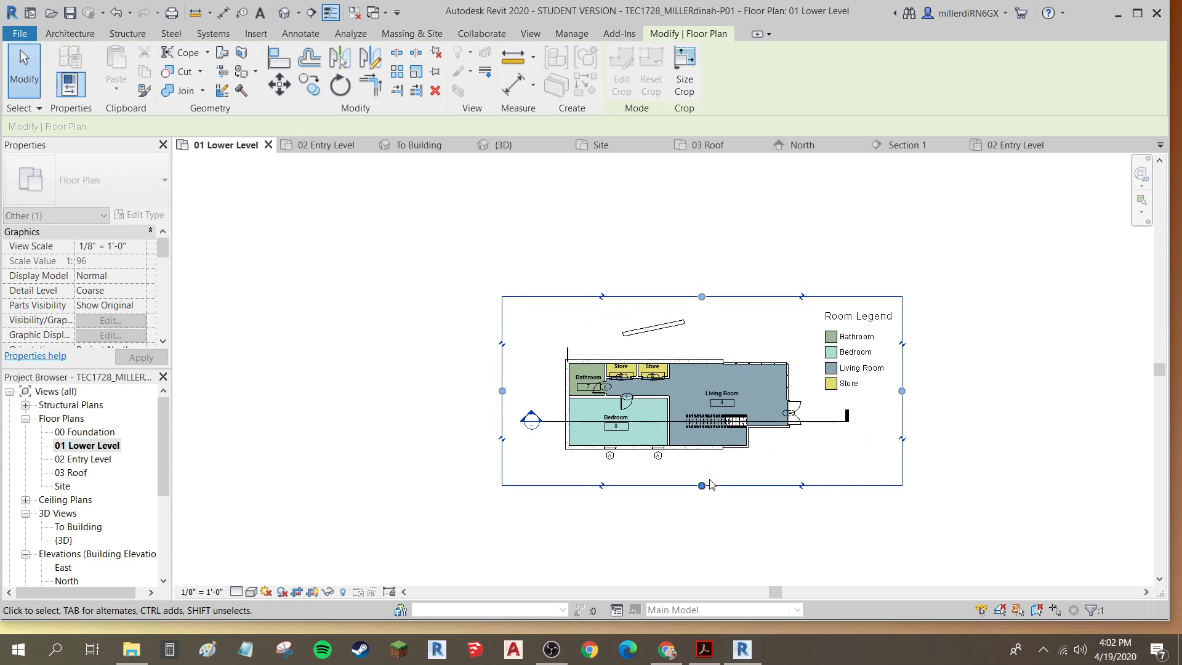
pyautogui.moveTo(702, 487); pyautogui.dragTo(702, 477)
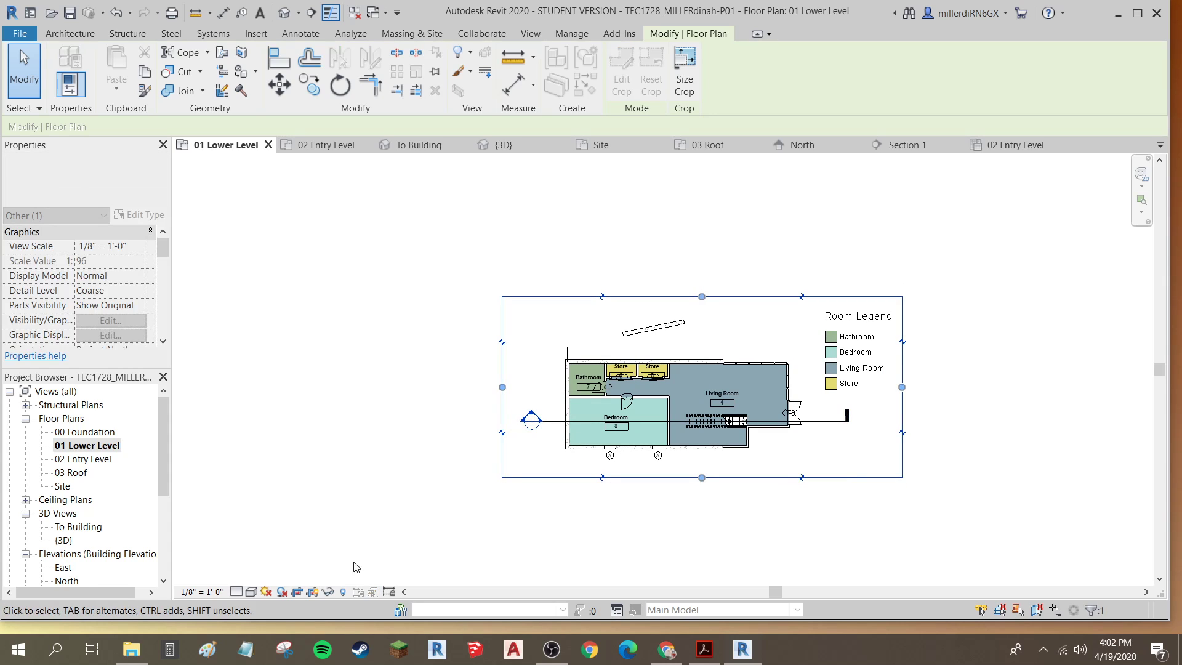
pyautogui.click(316, 592)
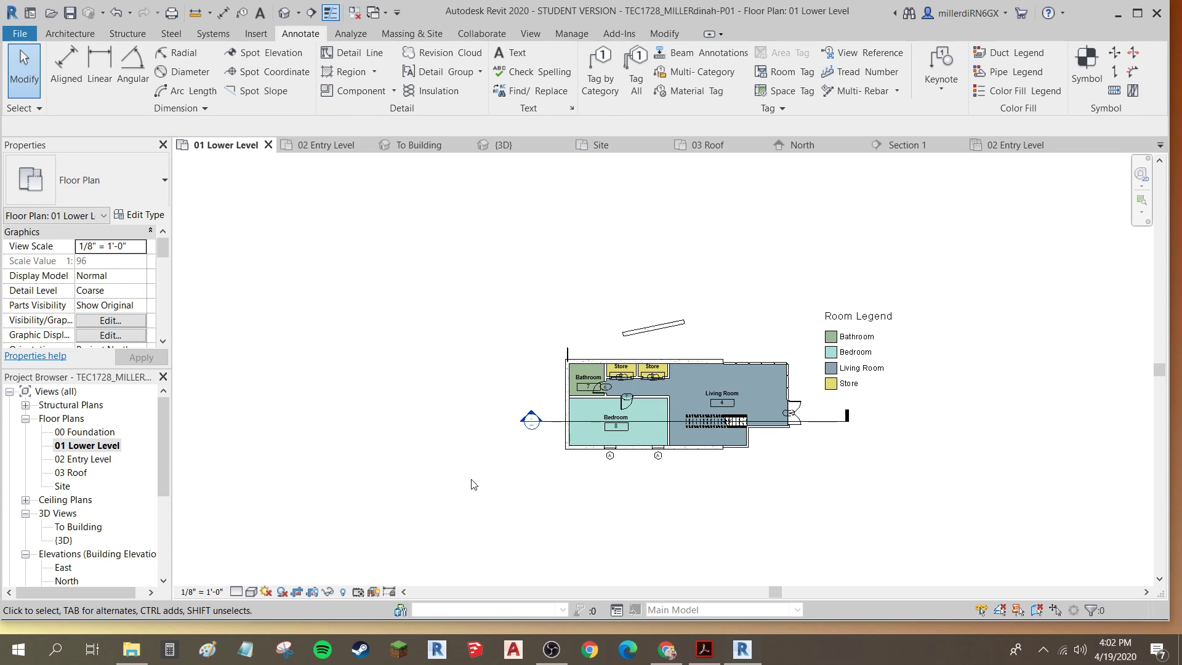
# Step: Open the 02 Entry Level floor plan, show its crop region and fit the full boundary in view
pyautogui.doubleClick(83, 460)
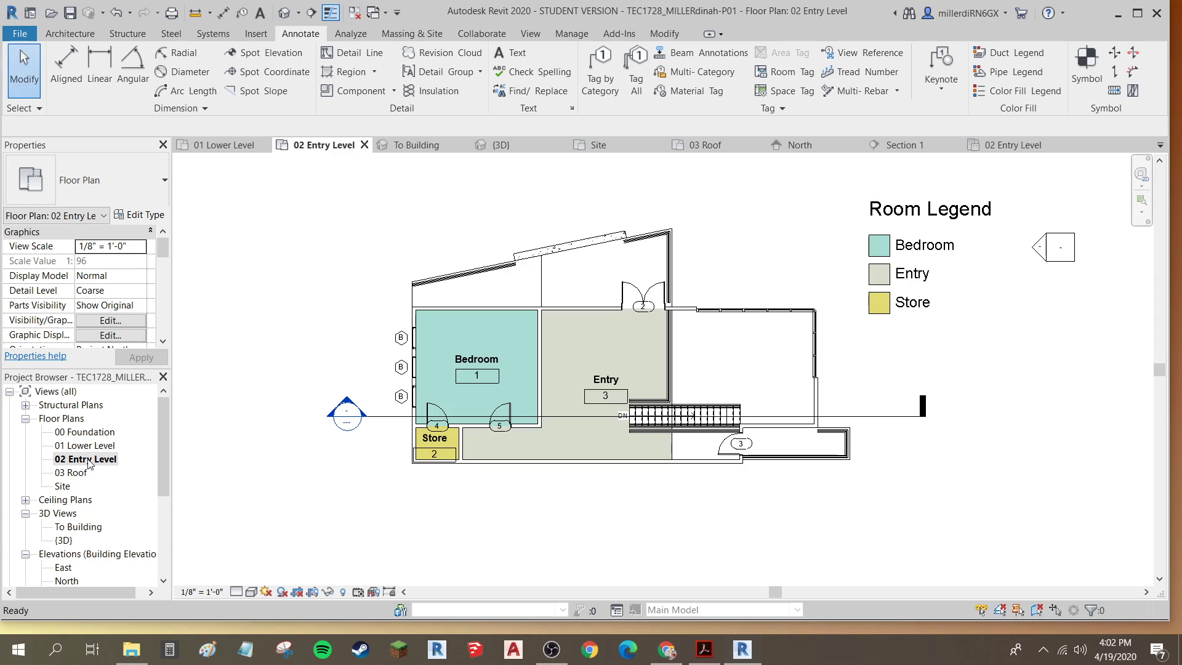
pyautogui.scroll(-1, 460, 360)
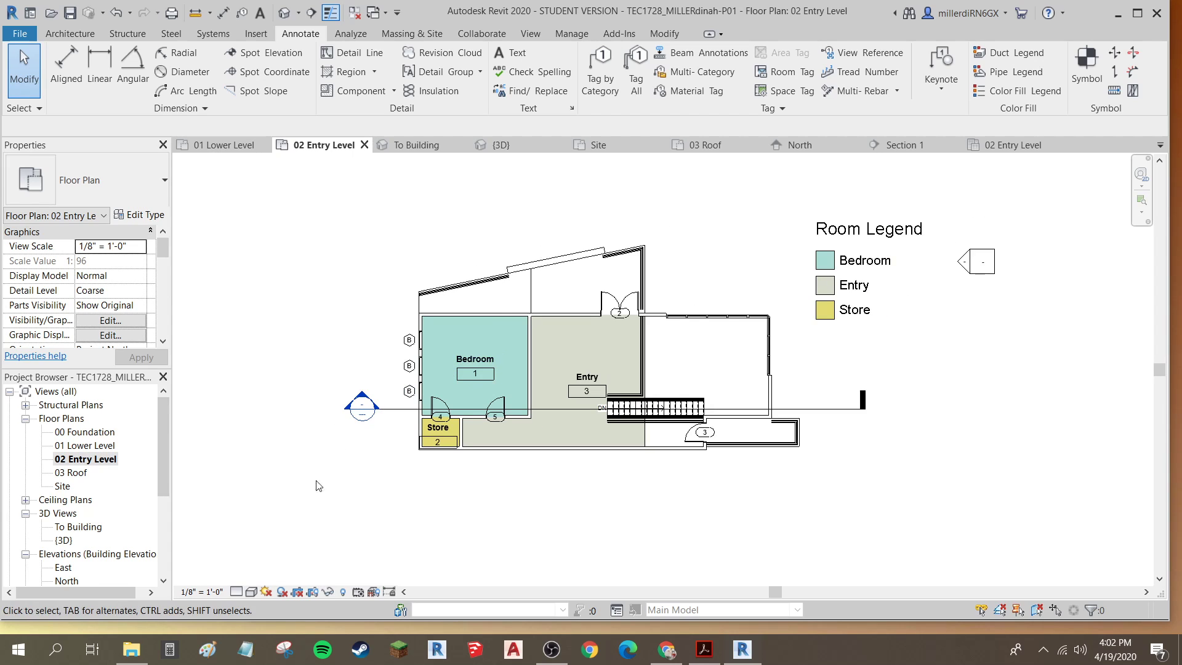
pyautogui.click(312, 592)
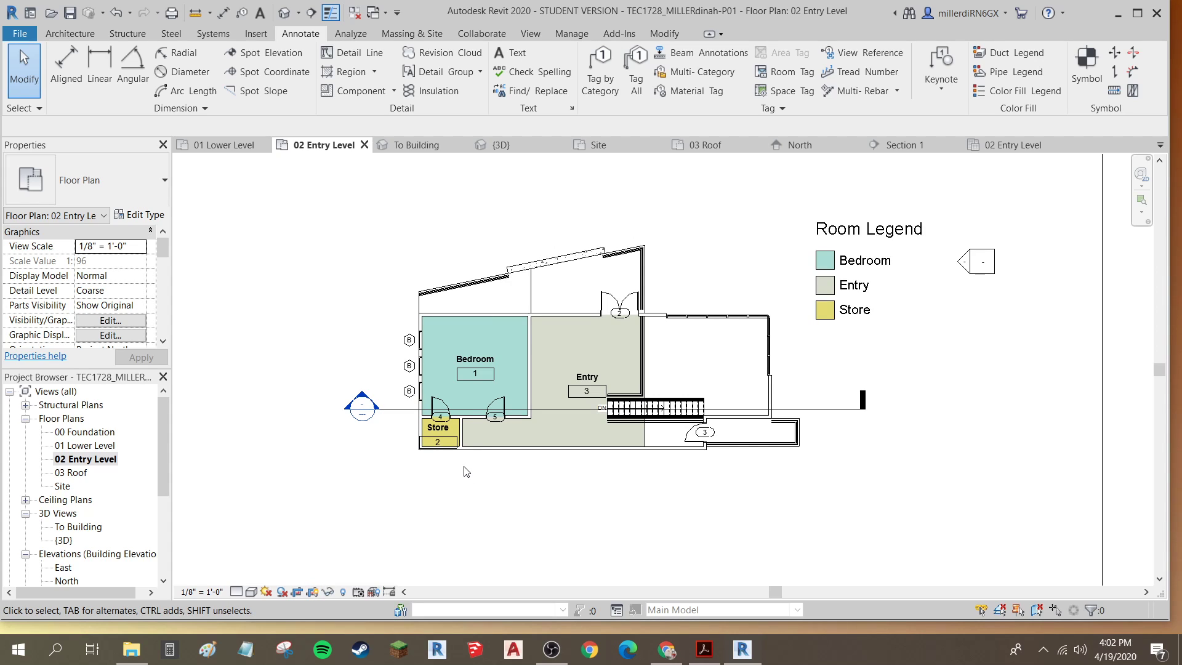
pyautogui.press('z')
pyautogui.press('f')
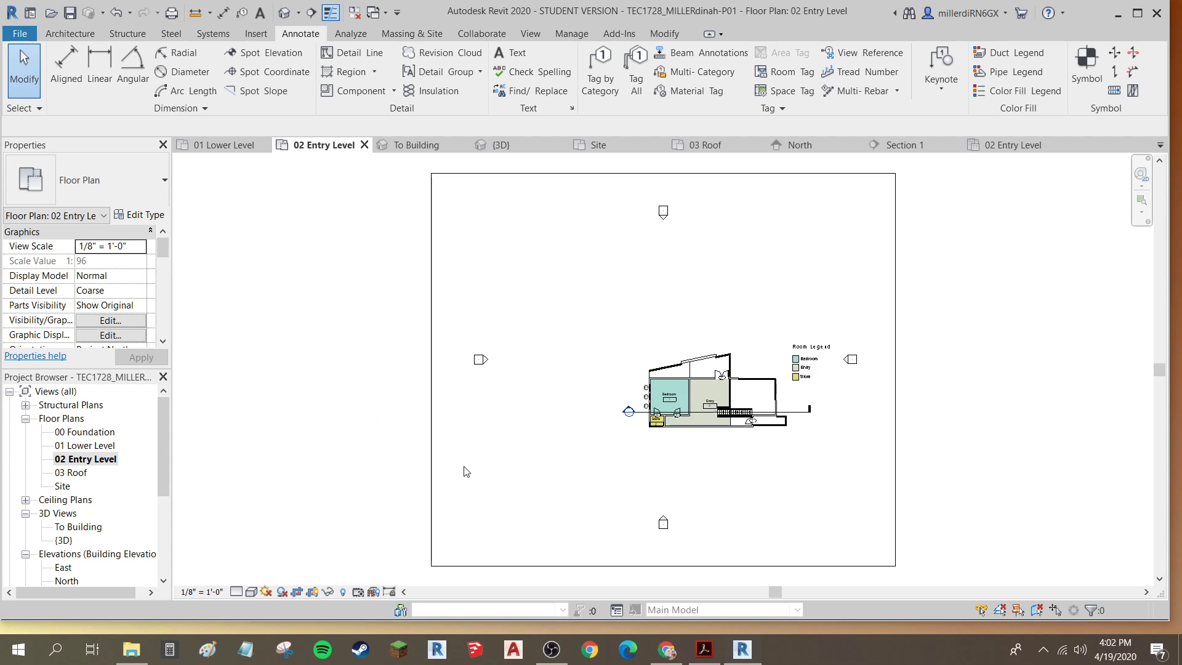
# Step: Tighten the 02 Entry Level crop region on all four sides around the building and room legend, and hide its boundary
pyautogui.click(432, 446)
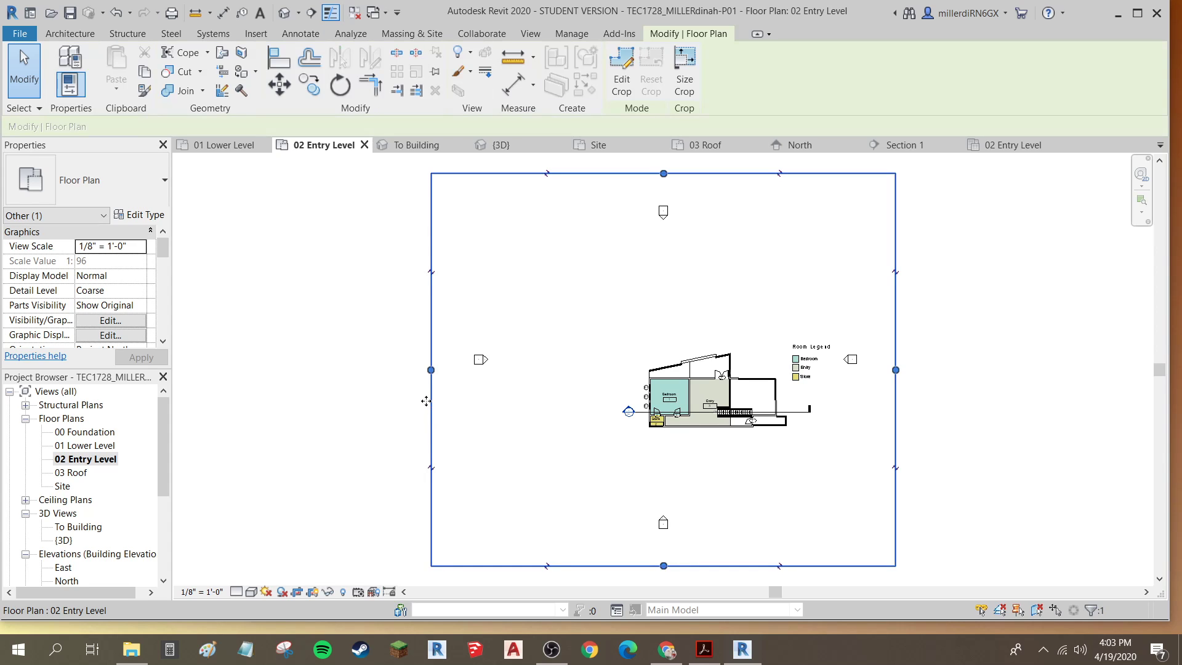
pyautogui.moveTo(431, 370); pyautogui.dragTo(615, 368)
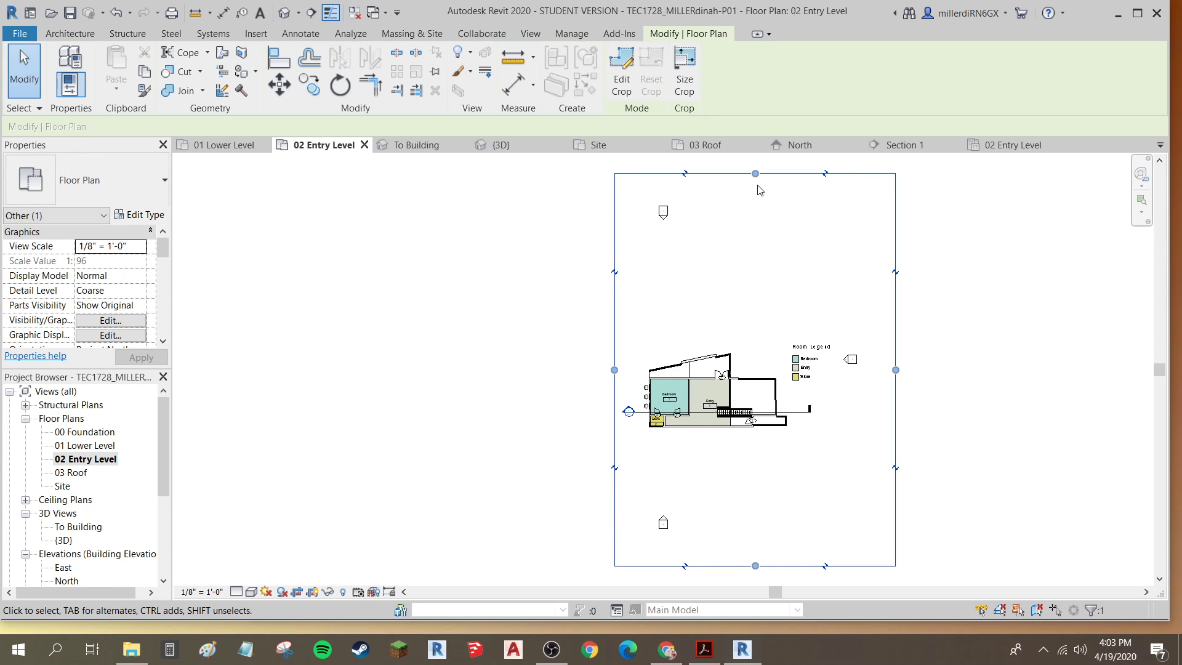
pyautogui.moveTo(756, 174); pyautogui.dragTo(796, 335)
pyautogui.moveTo(896, 450); pyautogui.dragTo(836, 444)
pyautogui.moveTo(726, 567); pyautogui.dragTo(719, 439)
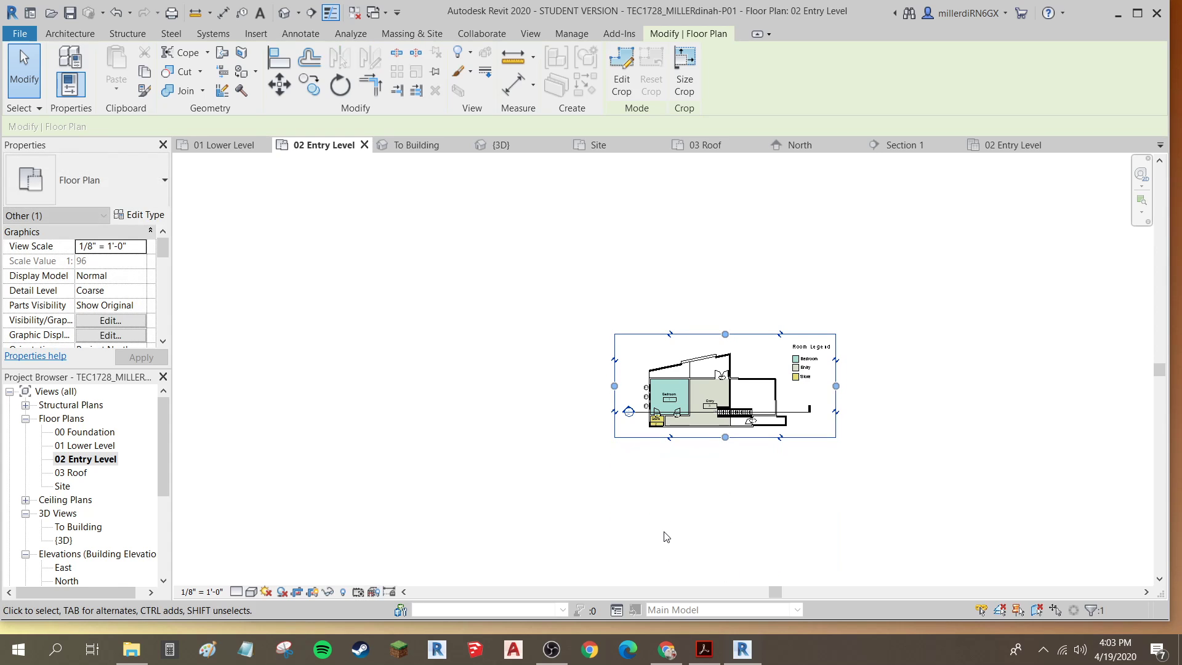
pyautogui.click(822, 466)
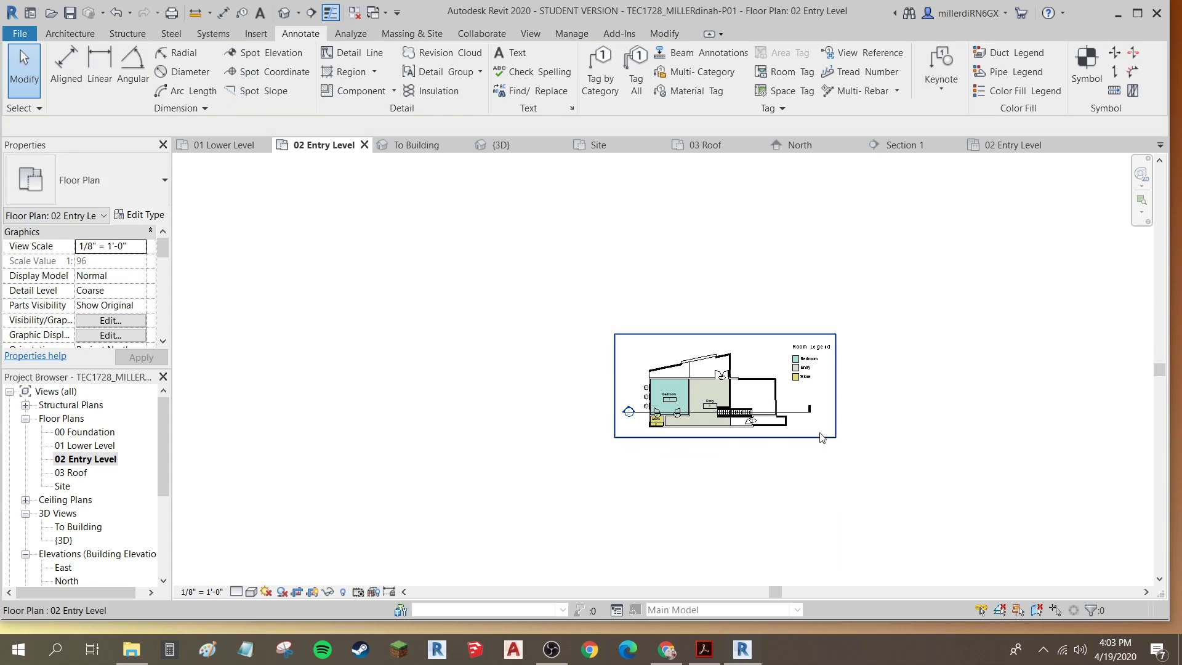
pyautogui.scroll(2, 812, 426)
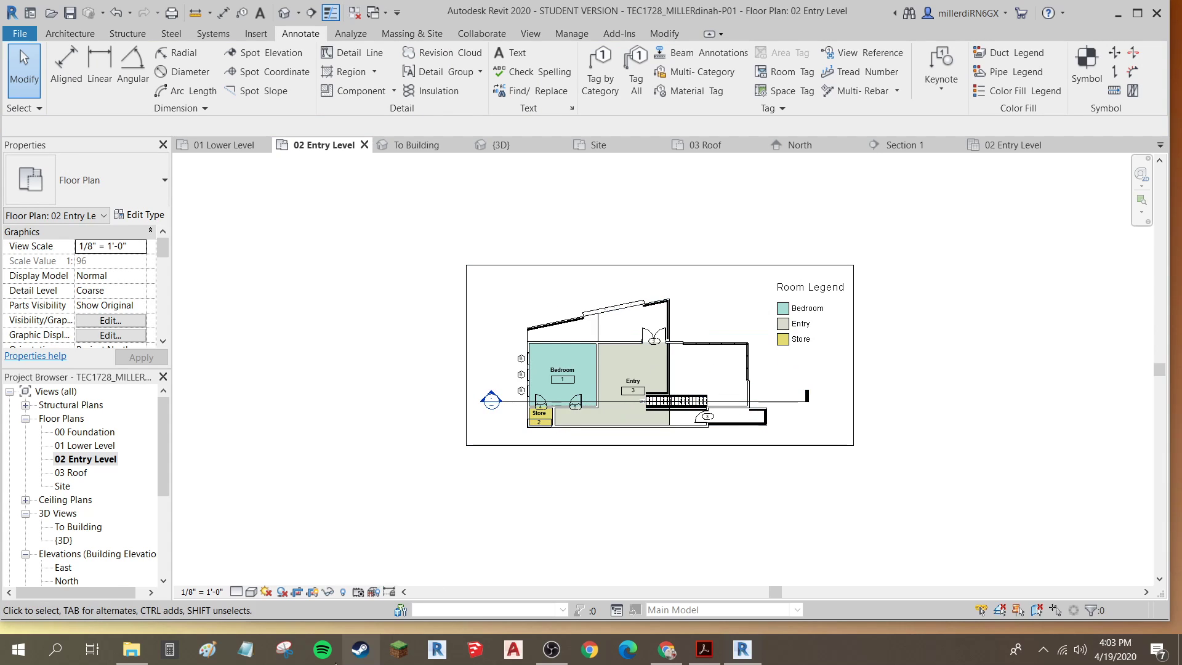
pyautogui.click(314, 591)
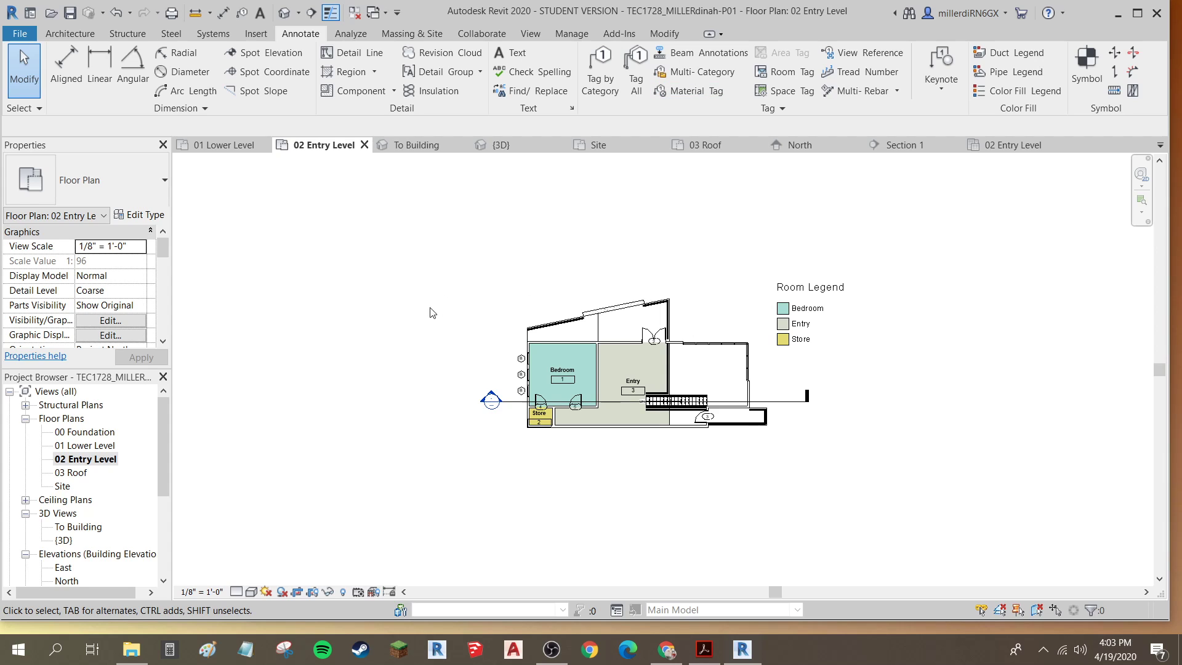
# Step: Open the East building elevation, show its crop region and fit the full boundary in view
pyautogui.scroll(-1, 87, 491)
pyautogui.scroll(-1, 84, 483)
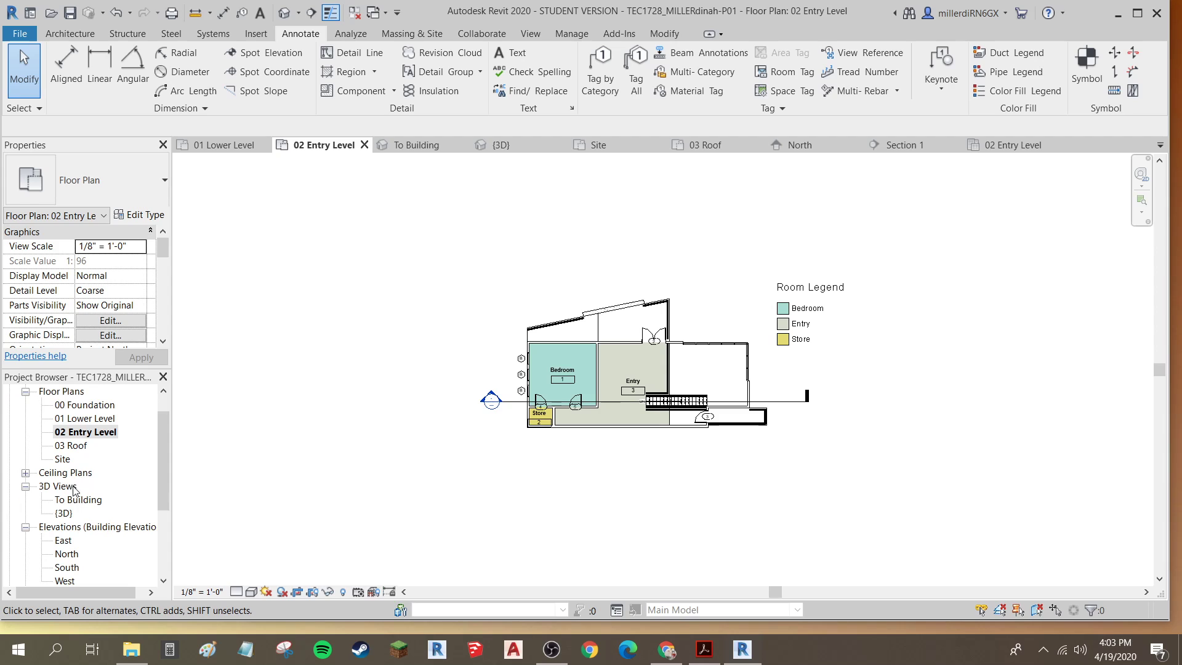
pyautogui.doubleClick(62, 543)
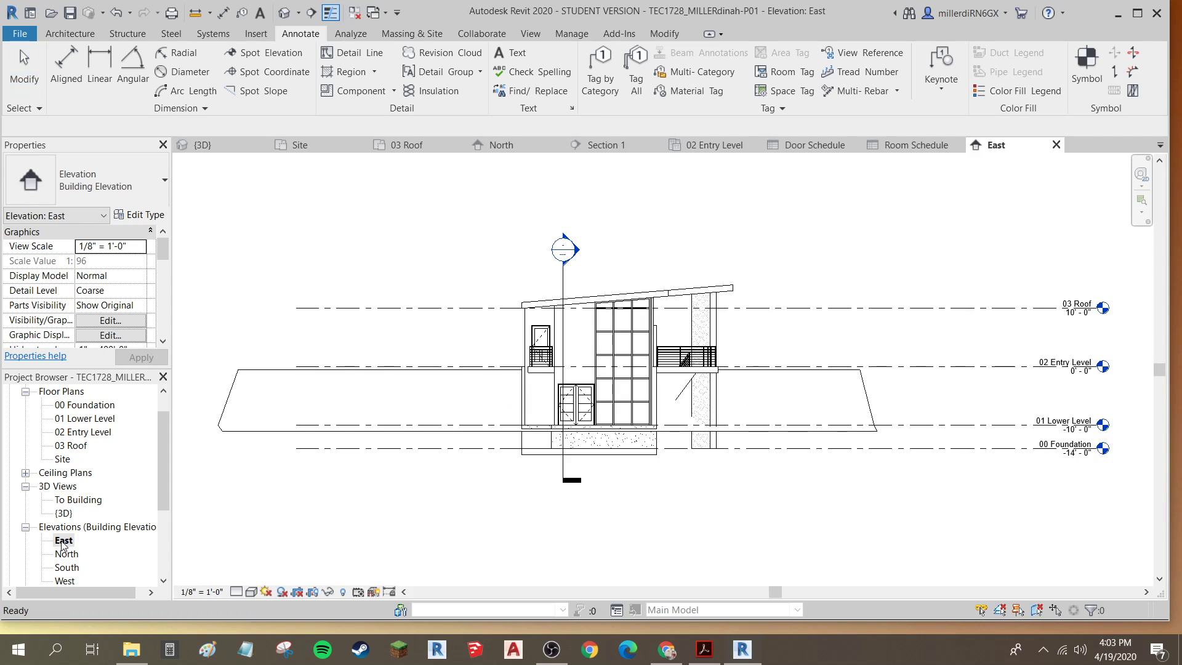
pyautogui.click(313, 592)
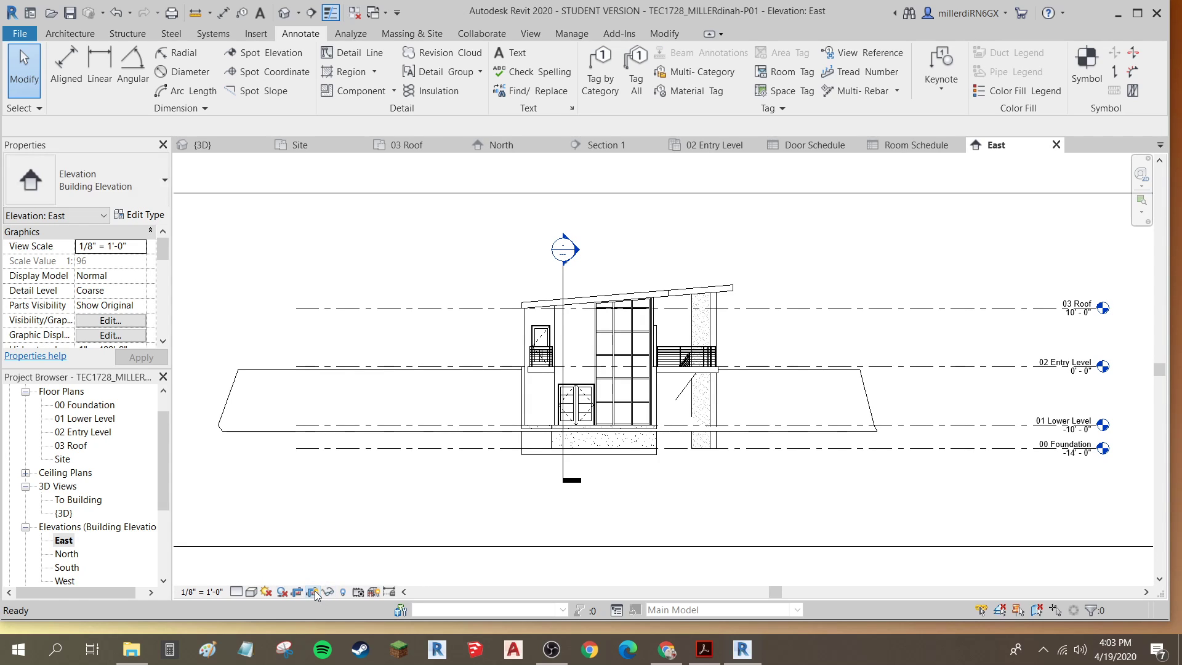
pyautogui.press('z')
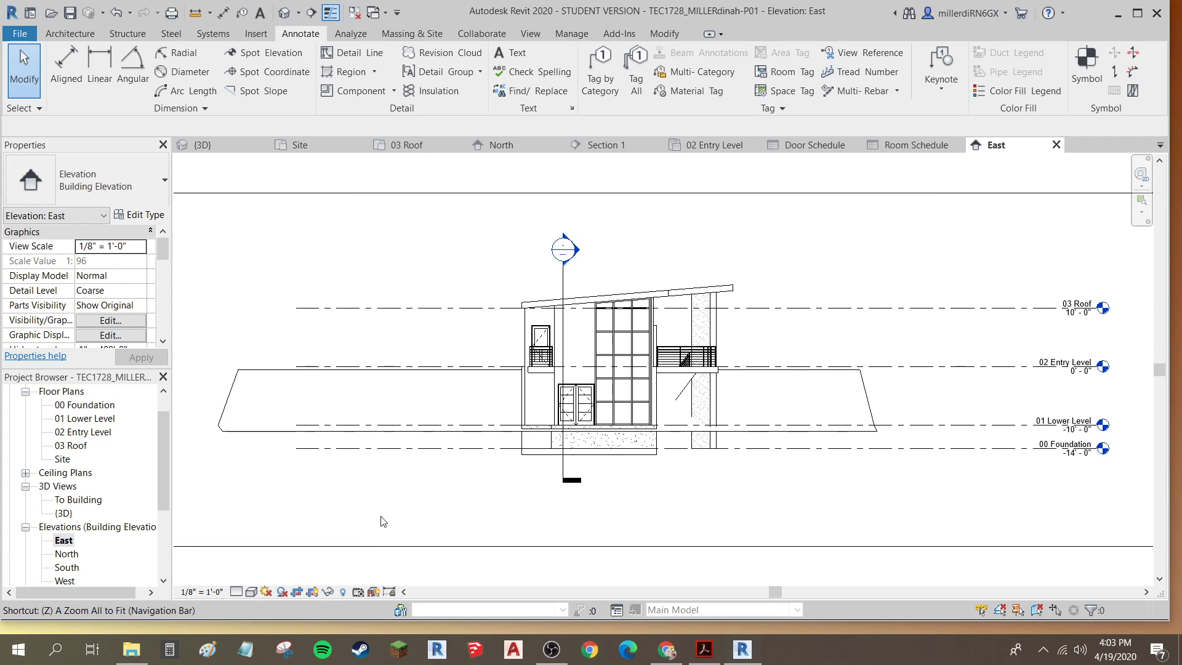
pyautogui.press('a')
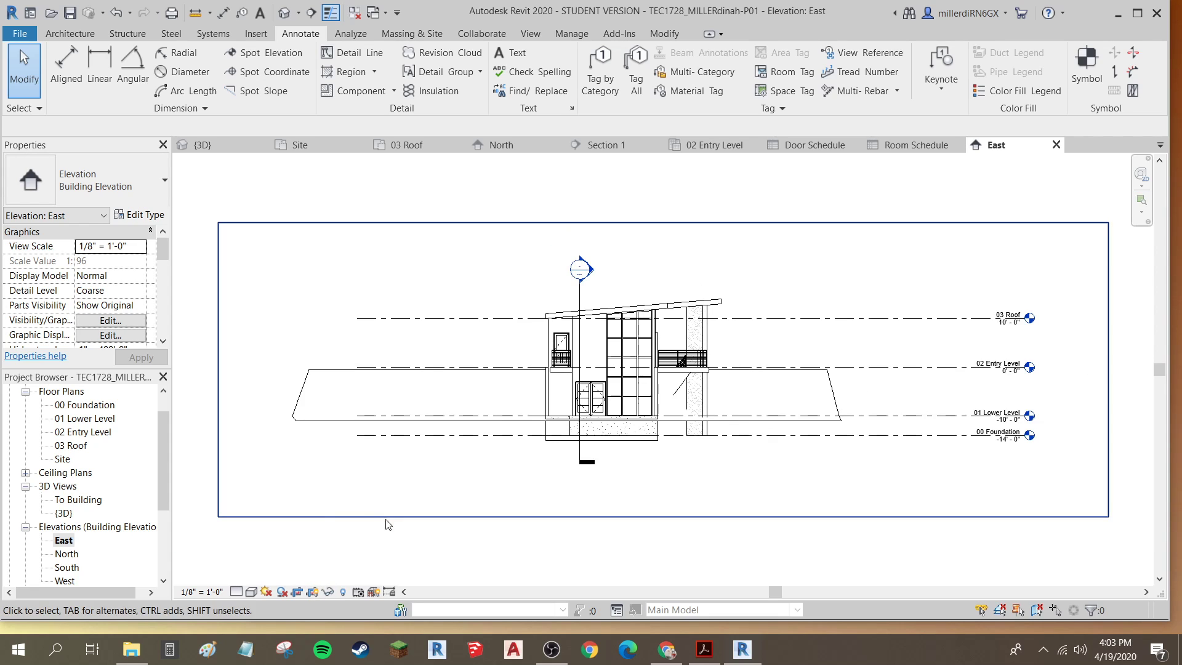
# Step: Tighten the East elevation's crop region on all four sides around the building, cutting off the extra terrain on both sides
pyautogui.click(219, 479)
pyautogui.moveTo(218, 370); pyautogui.dragTo(215, 370)
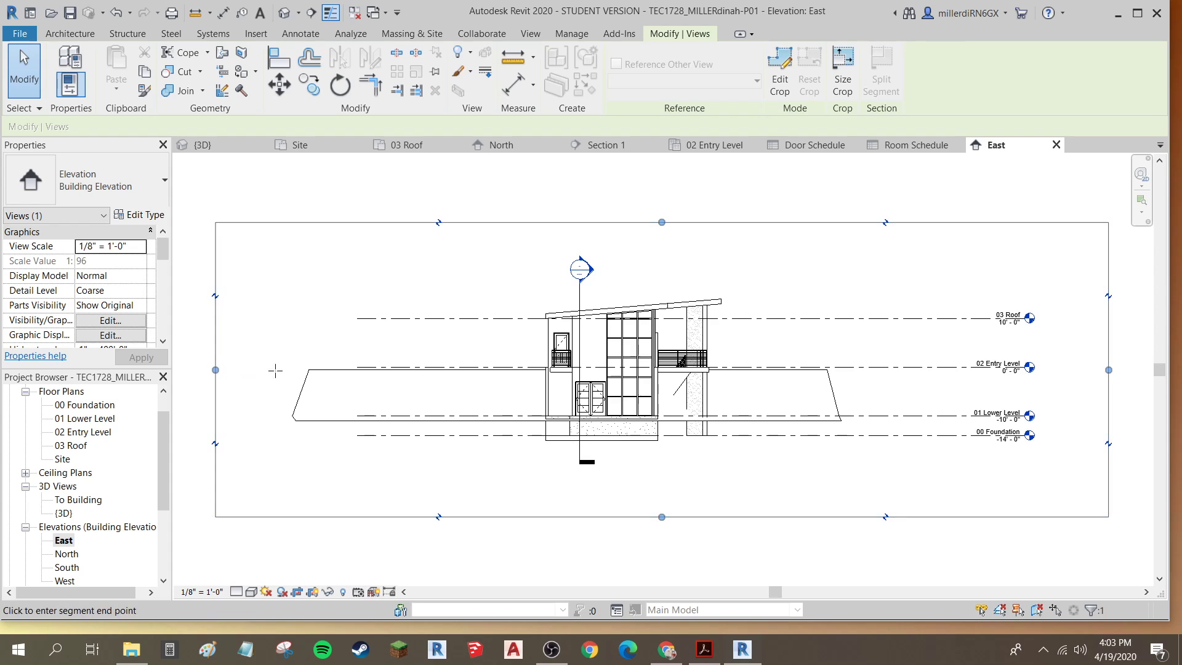
pyautogui.moveTo(442, 363); pyautogui.dragTo(529, 369)
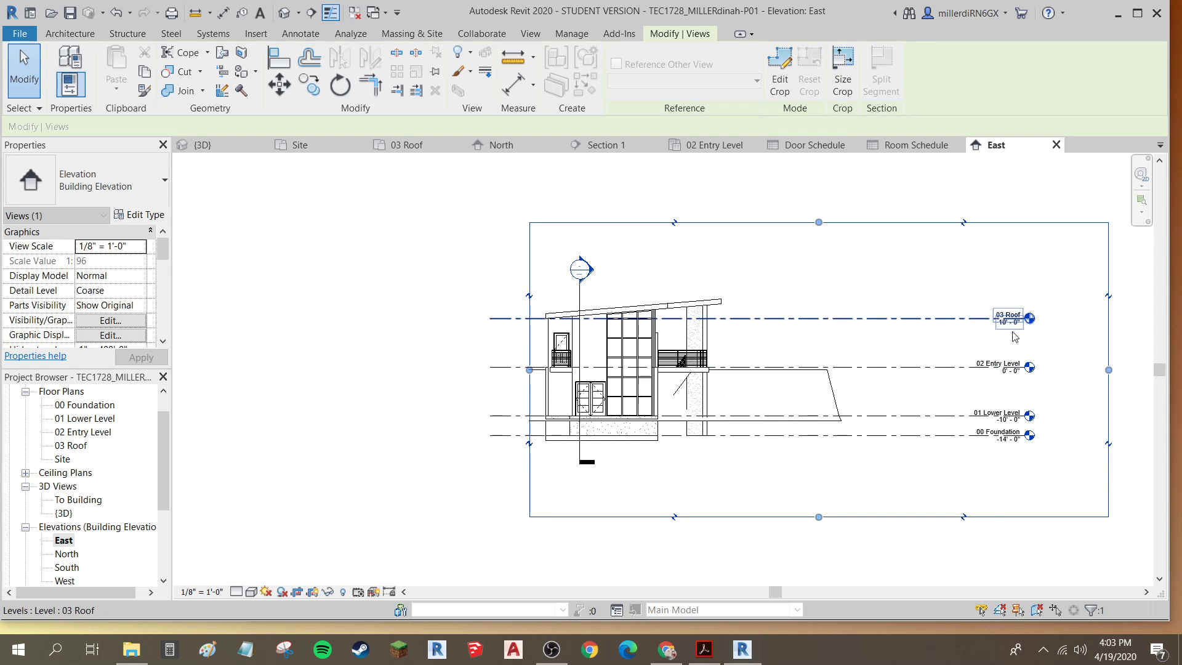
pyautogui.click(1109, 373)
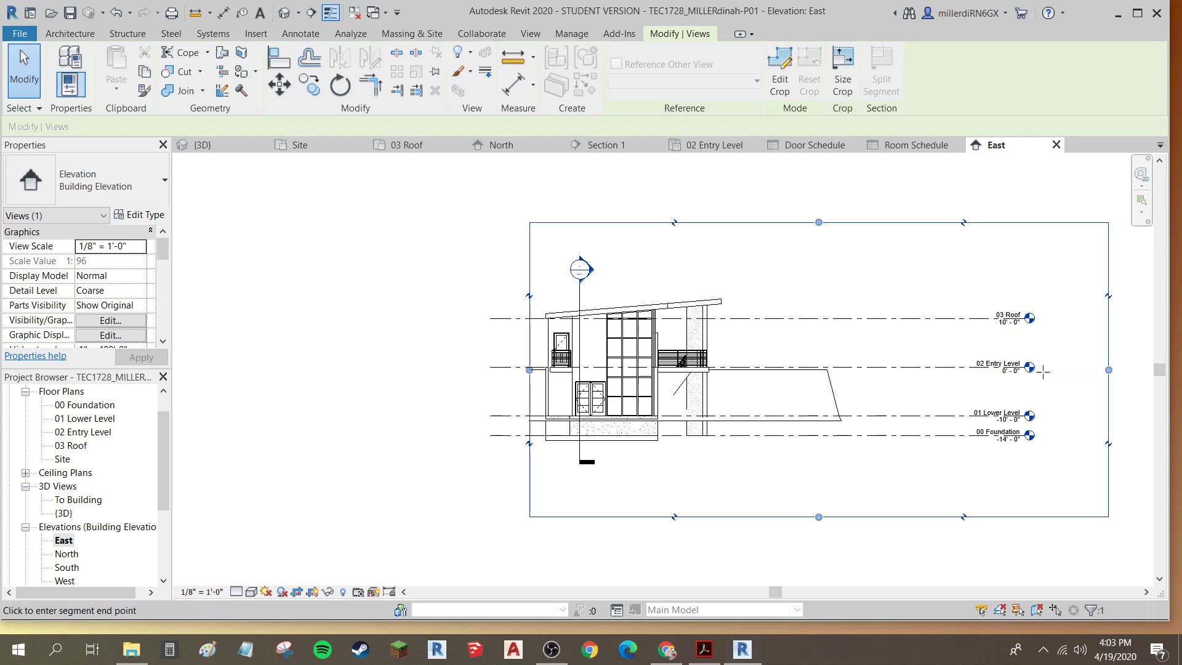
pyautogui.click(924, 369)
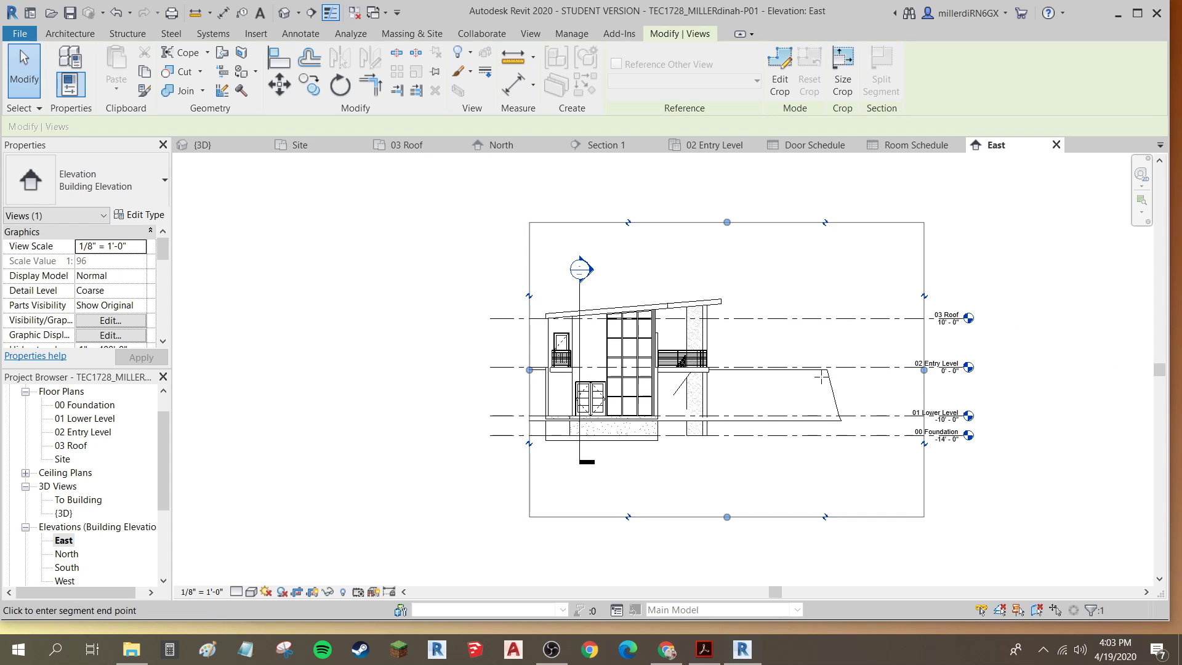
pyautogui.click(741, 370)
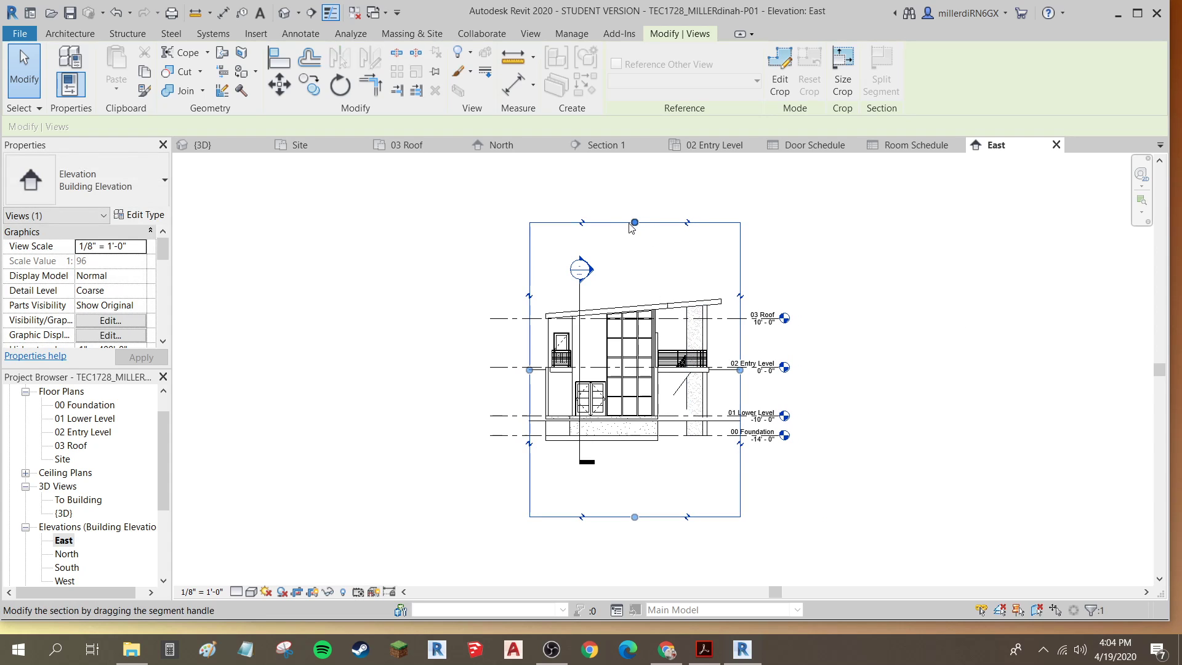
pyautogui.click(629, 253)
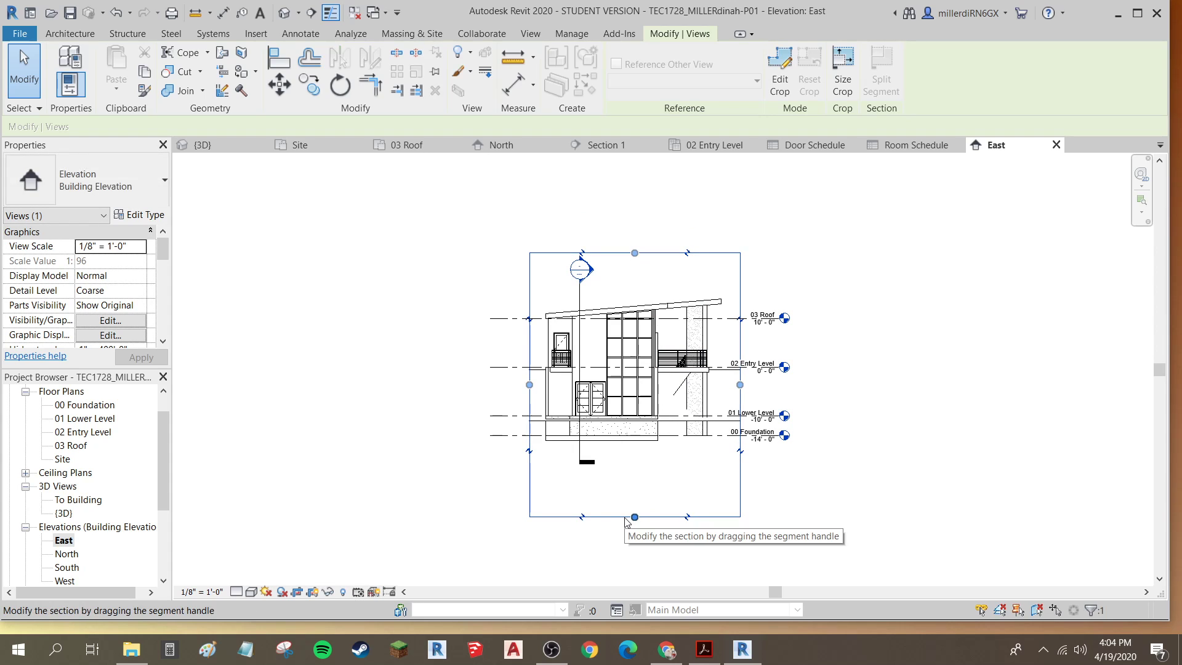
pyautogui.click(638, 472)
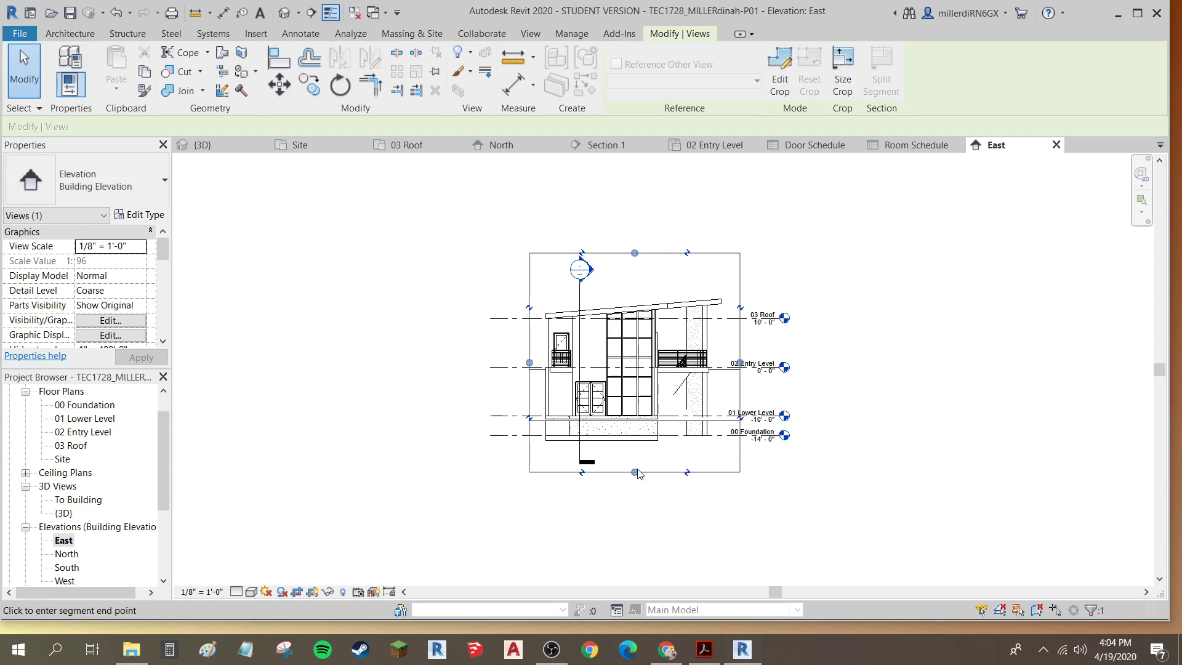
pyautogui.moveTo(638, 471); pyautogui.dragTo(638, 466)
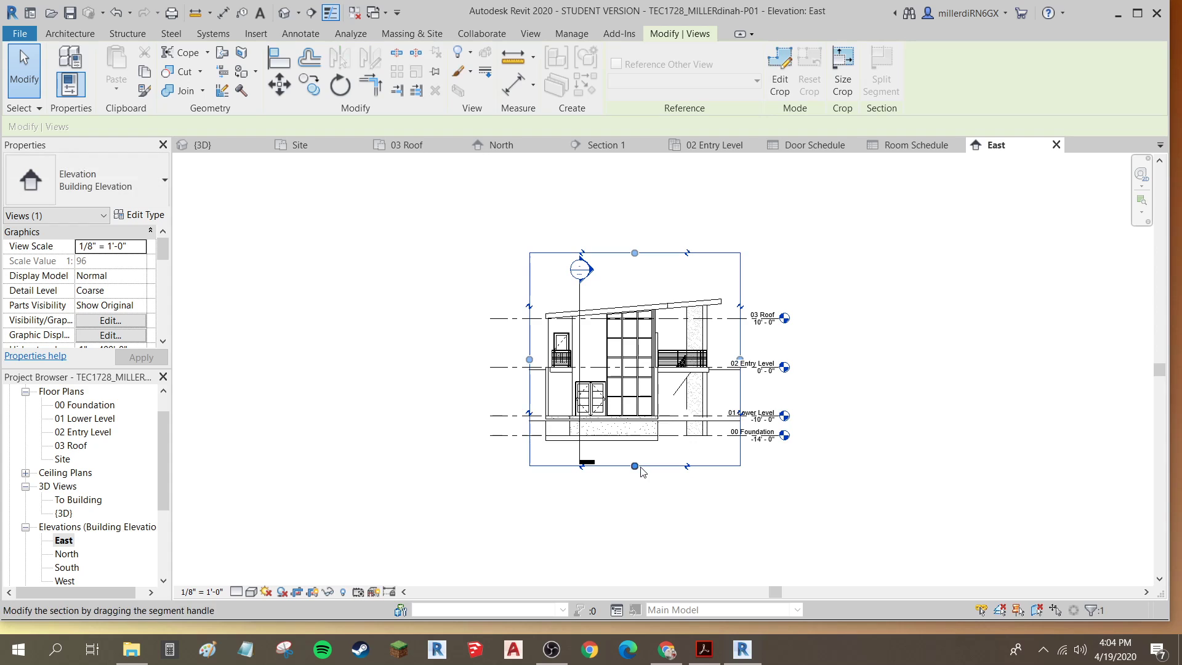
# Step: Hide the East elevation's crop boundary and turn on shadows in the view
pyautogui.click(312, 592)
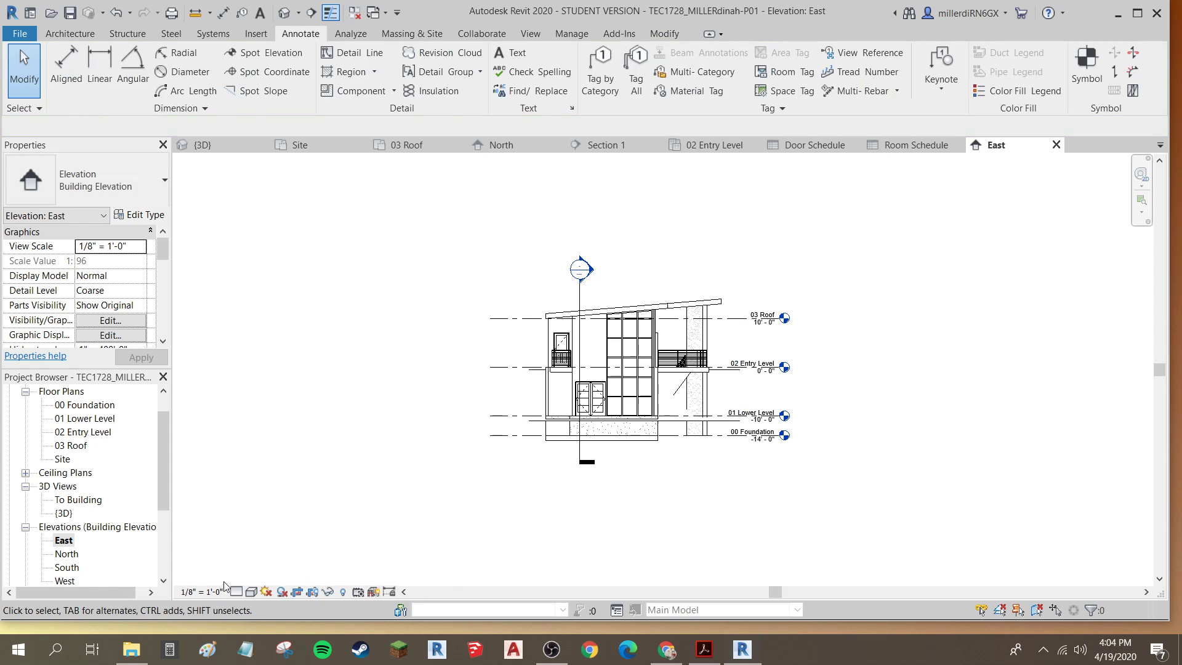
pyautogui.click(282, 593)
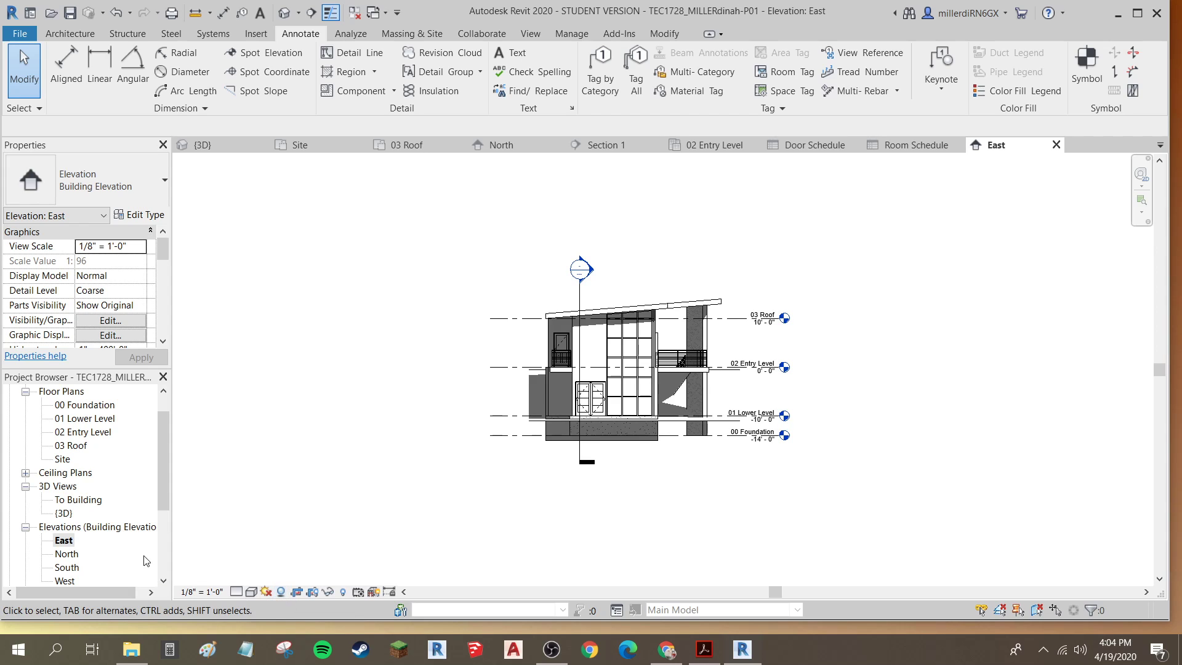
# Step: Open the North building elevation, show its crop region and fit the full boundary in view
pyautogui.doubleClick(66, 554)
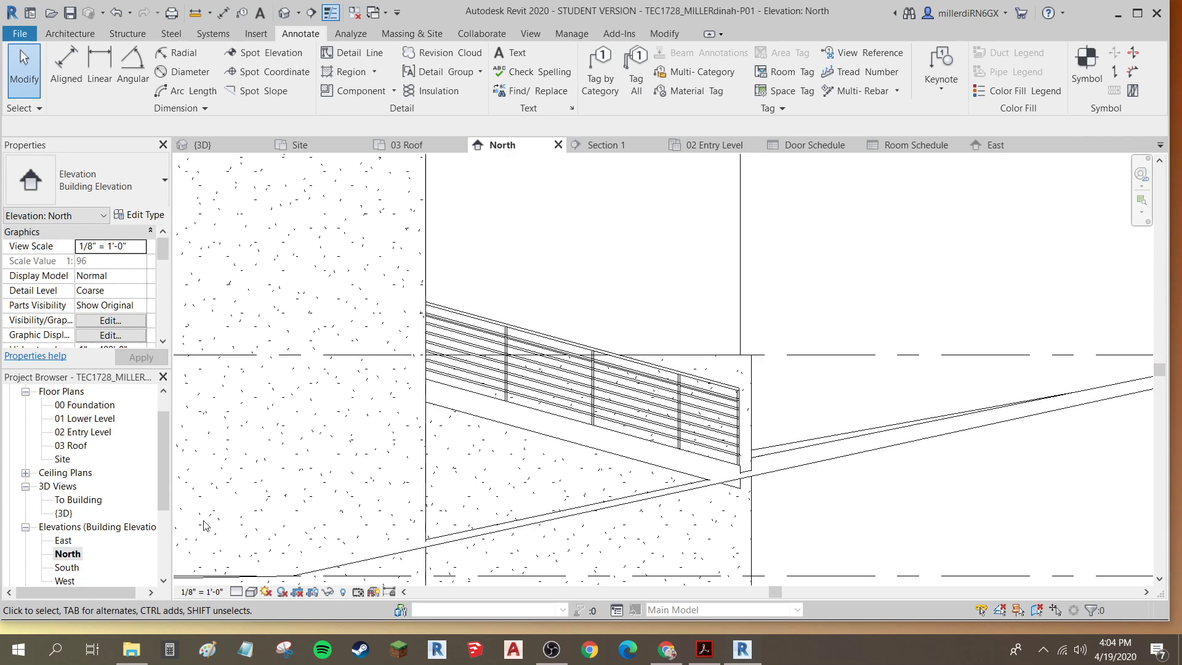
pyautogui.scroll(-3, 544, 409)
pyautogui.scroll(-2, 544, 409)
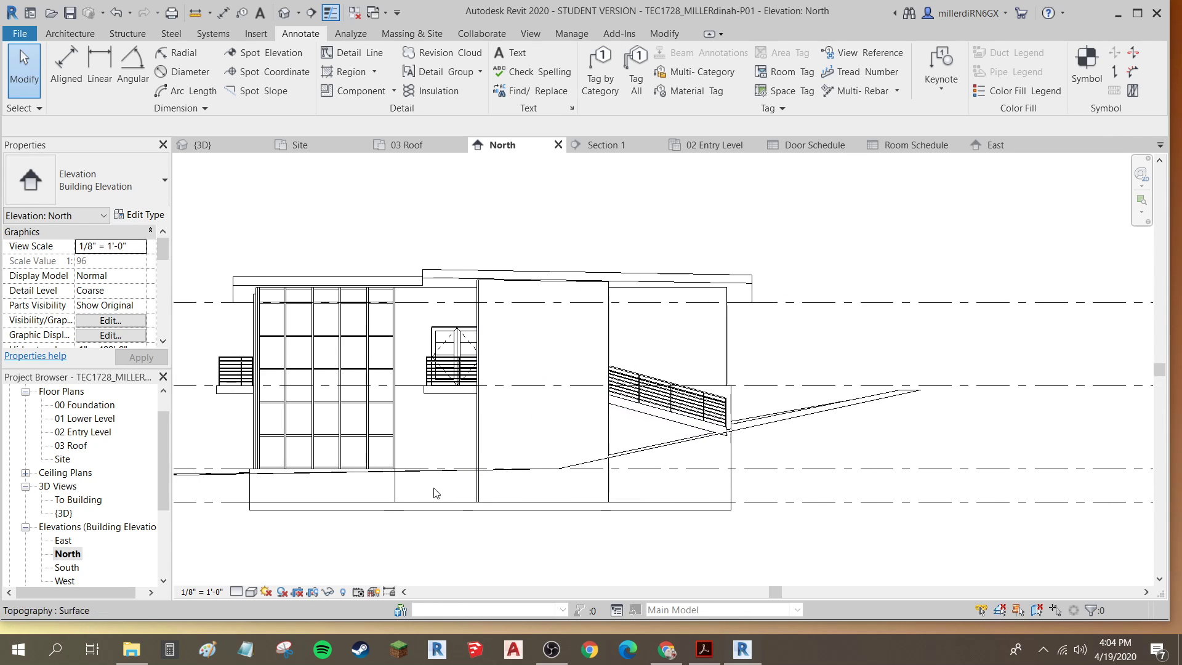
pyautogui.click(314, 592)
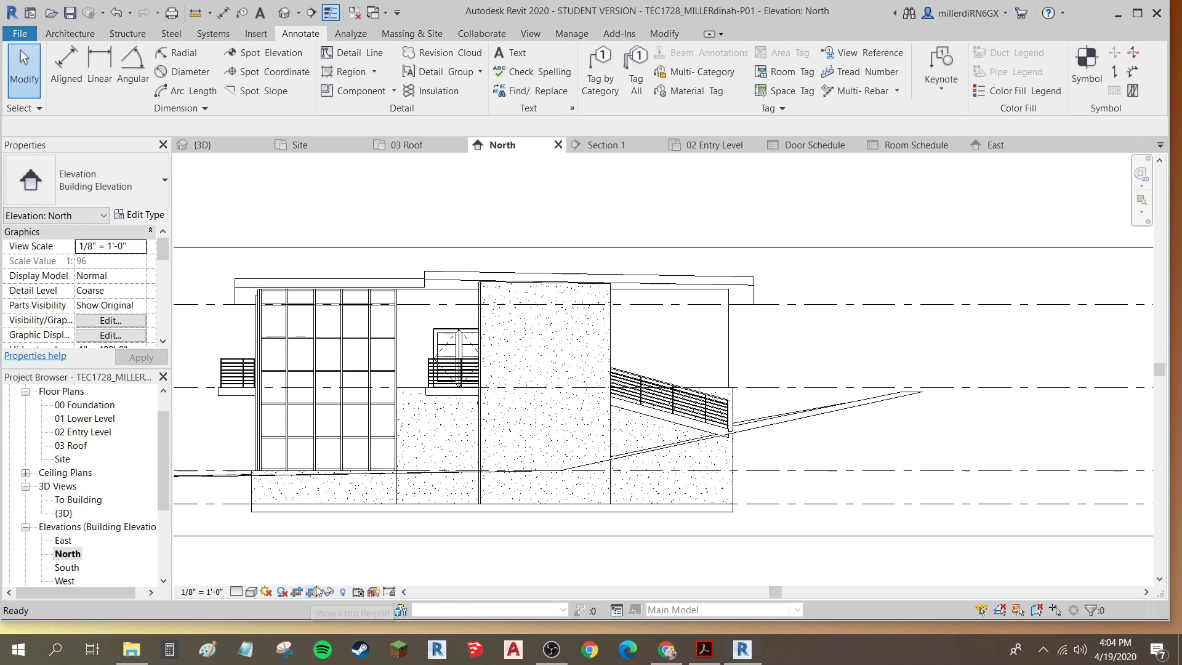
pyautogui.press('z')
pyautogui.press('f')
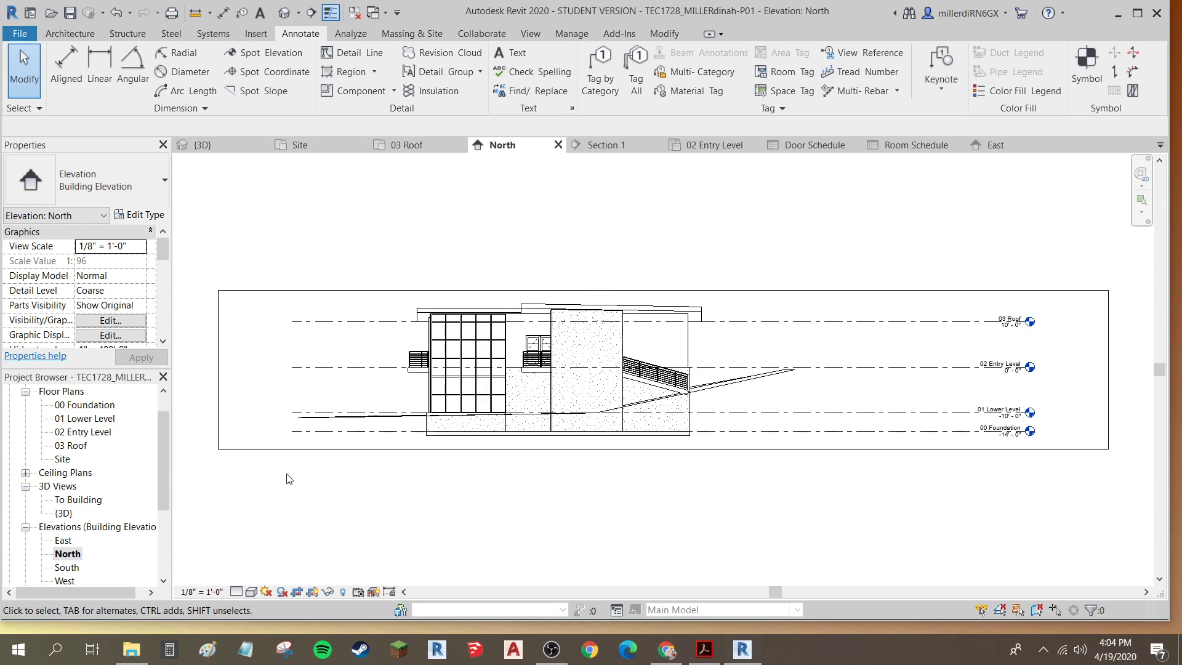
# Step: Tighten the North elevation's crop region on its left and right sides around the building, cutting off the extra terrain
pyautogui.click(219, 412)
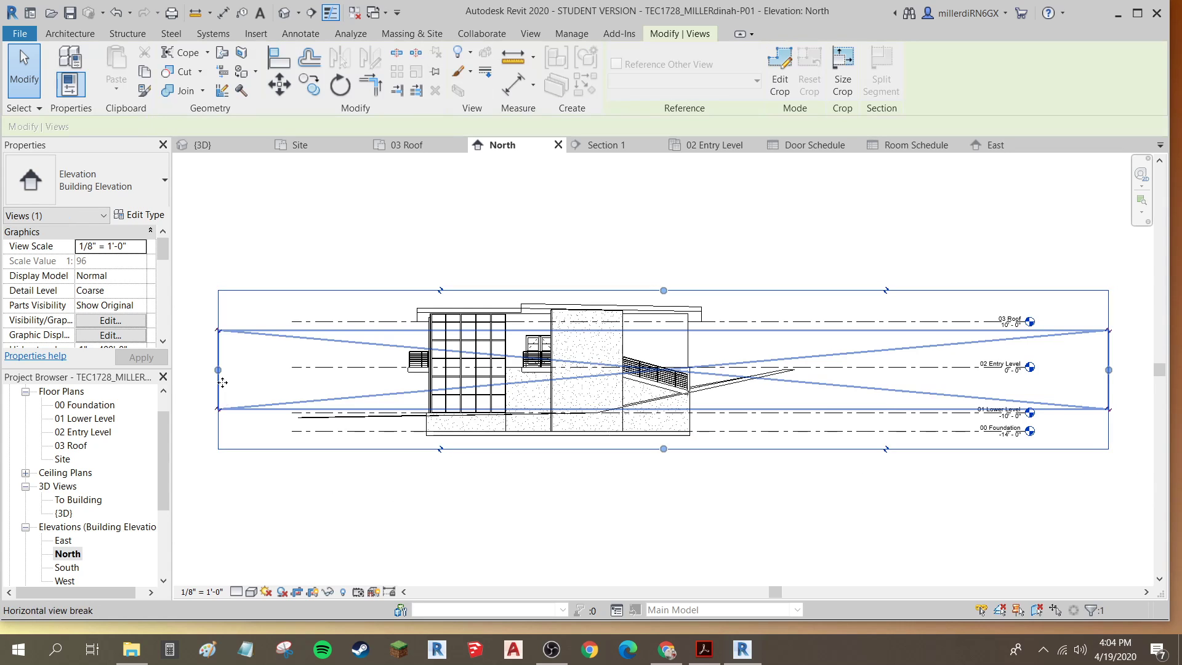
pyautogui.click(217, 370)
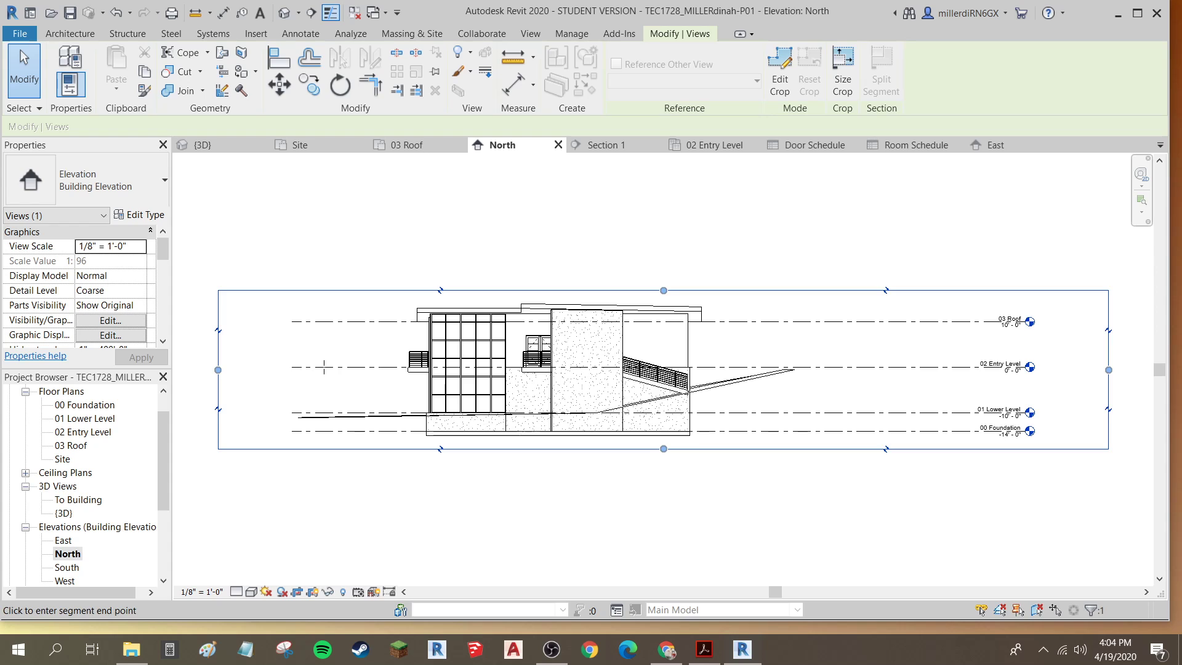
pyautogui.click(377, 369)
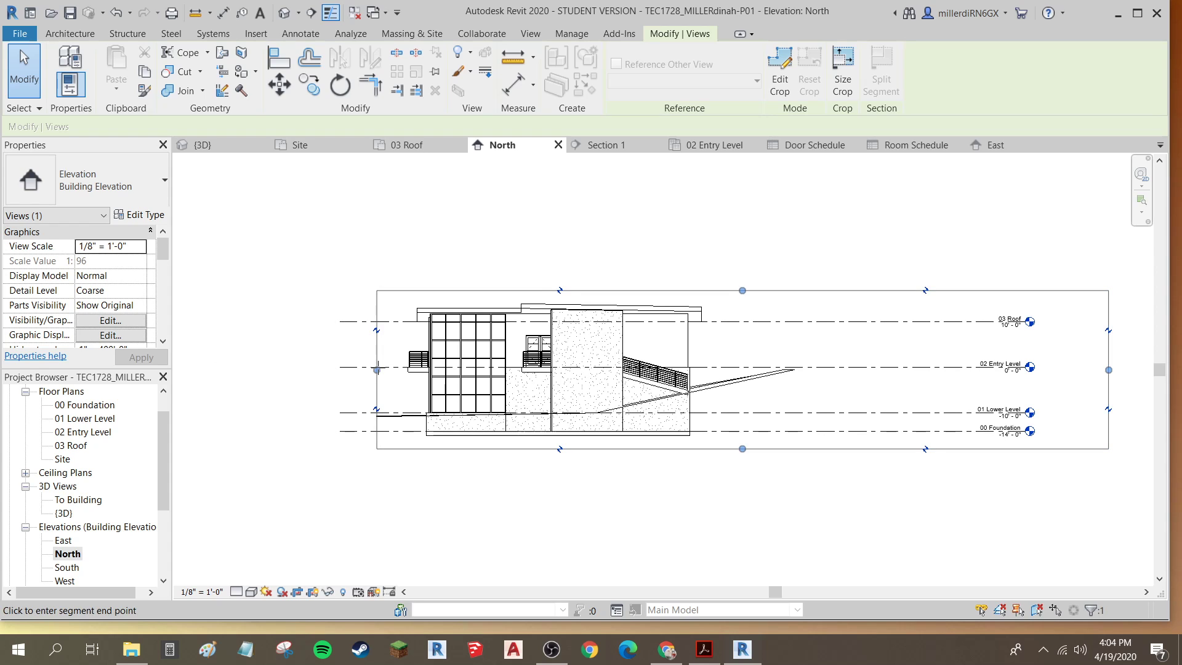
pyautogui.click(395, 370)
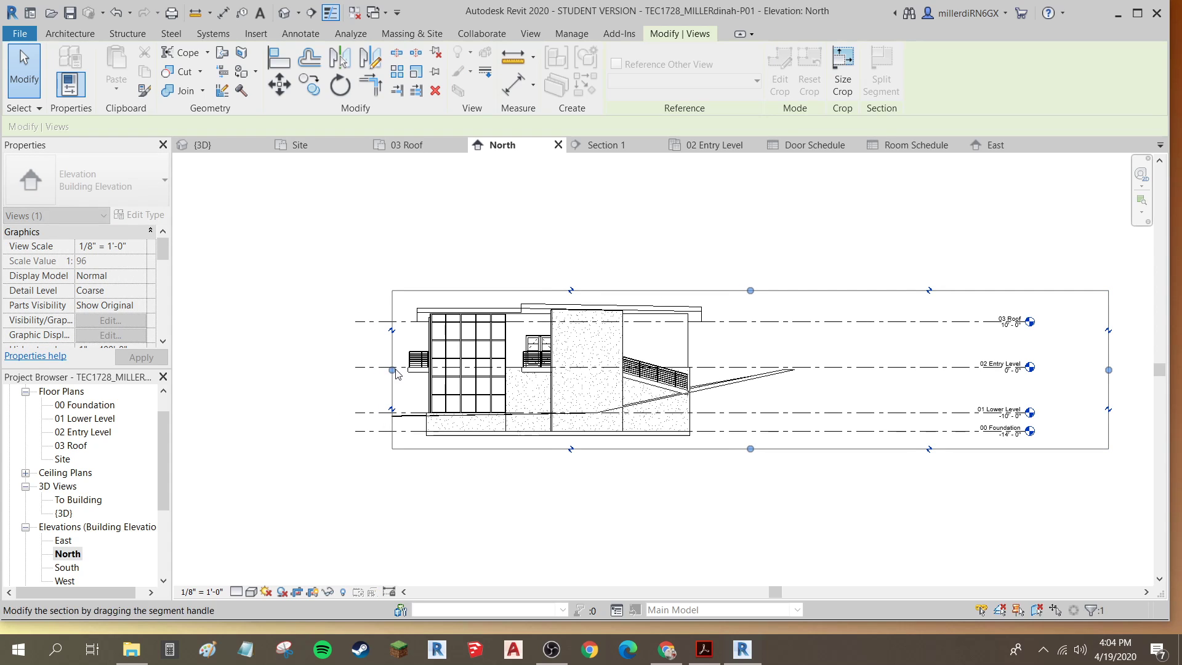
pyautogui.click(1108, 369)
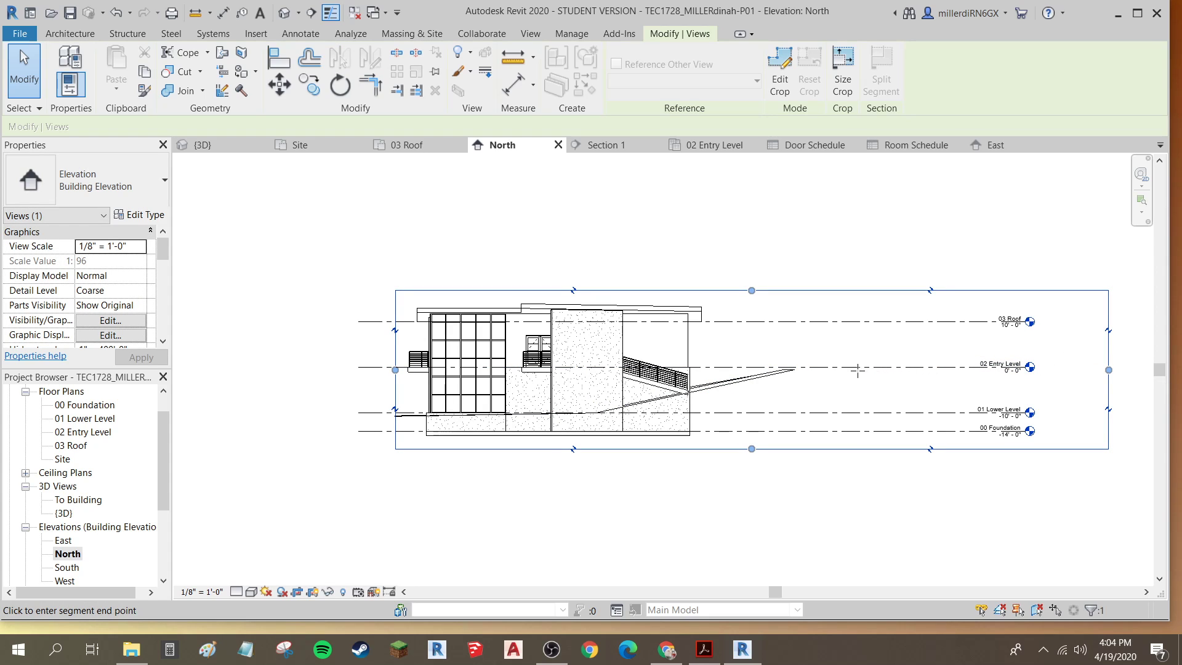
pyautogui.click(743, 369)
pyautogui.click(743, 369)
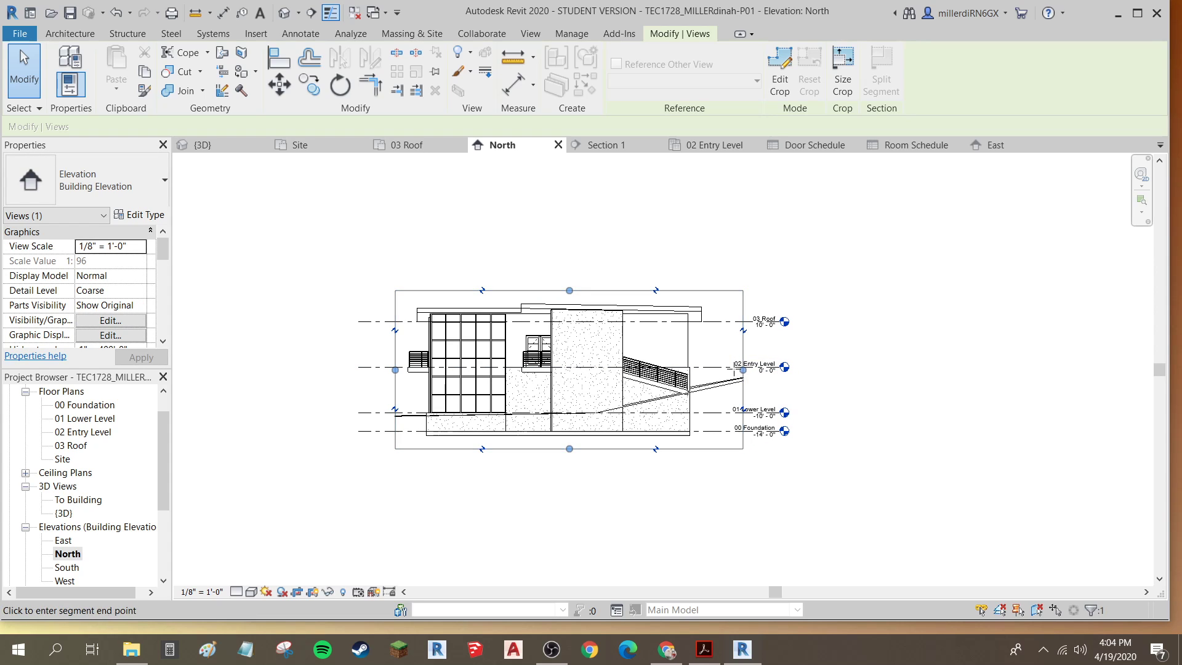
pyautogui.click(721, 368)
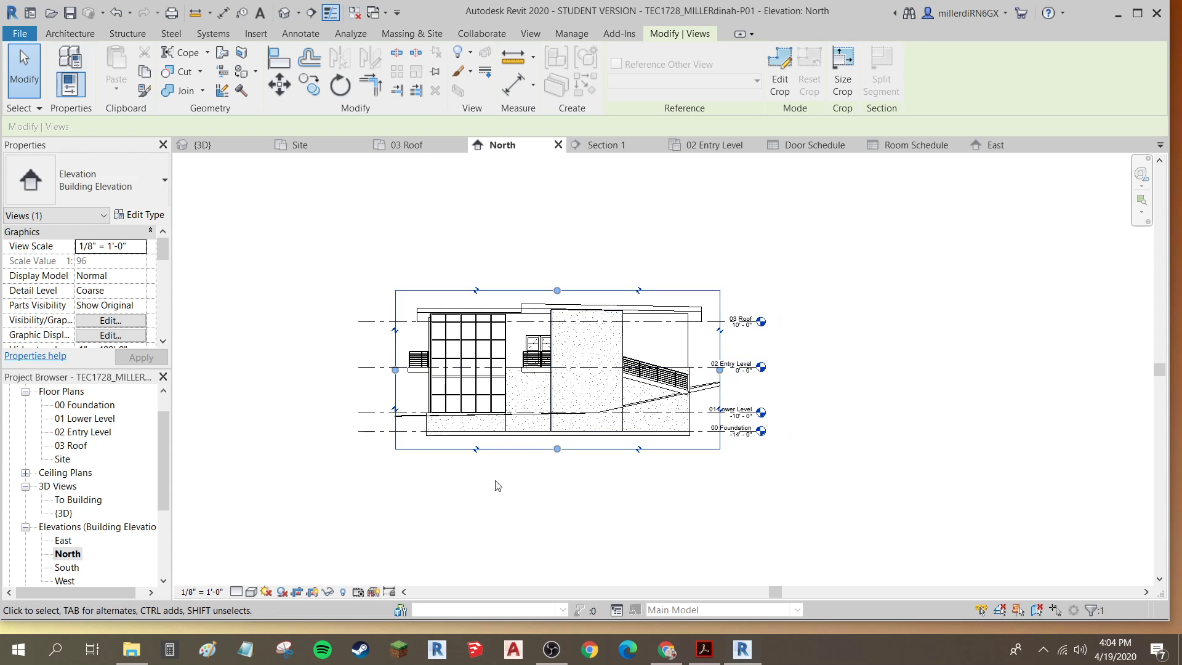
# Step: Hide the North elevation's crop boundary and turn on shadows in the view
pyautogui.click(311, 591)
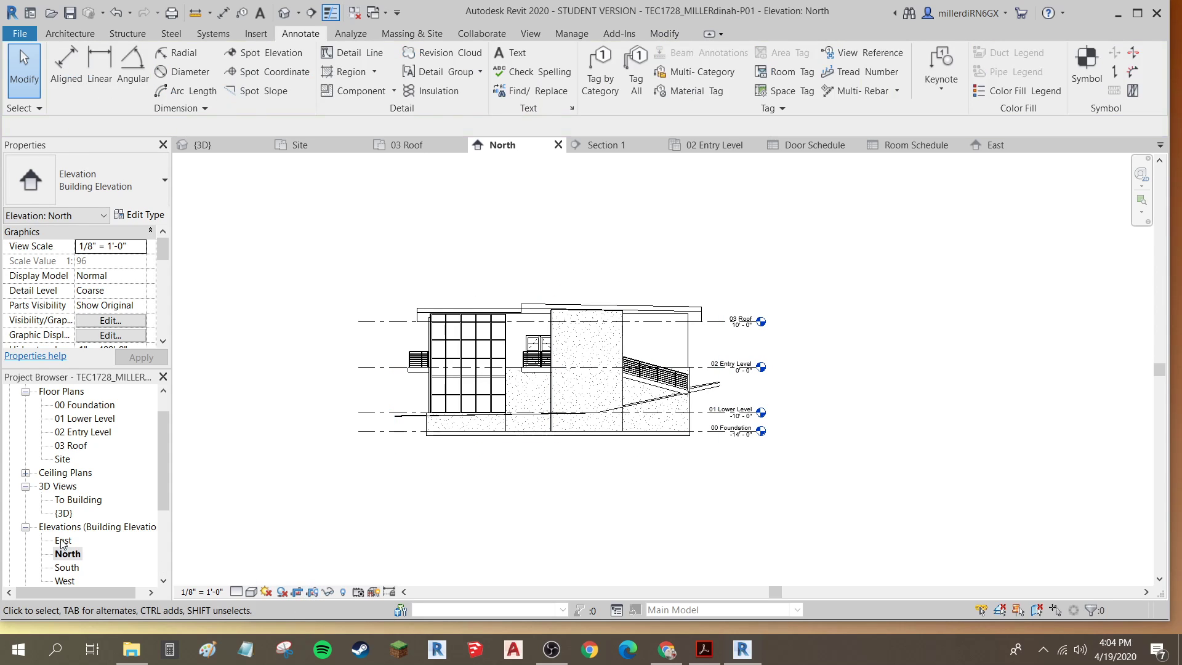
pyautogui.click(282, 592)
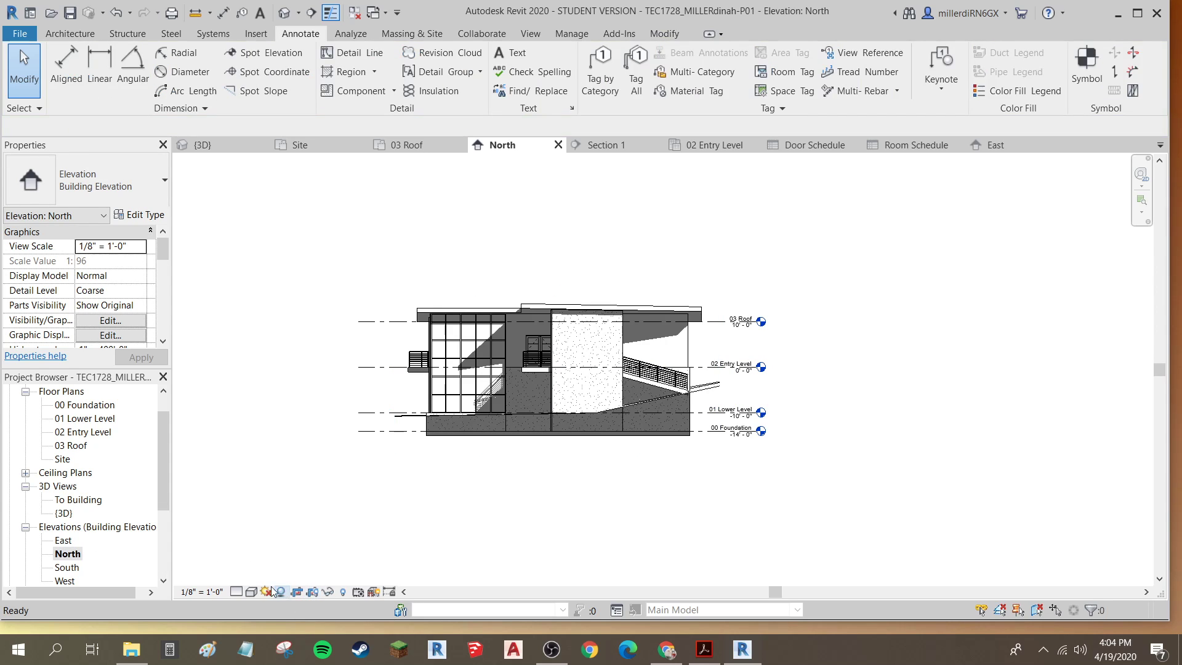
# Step: Open the Section 1 building section, turn on shadows and hide its crop boundary
pyautogui.scroll(-2, 76, 529)
pyautogui.click(74, 554)
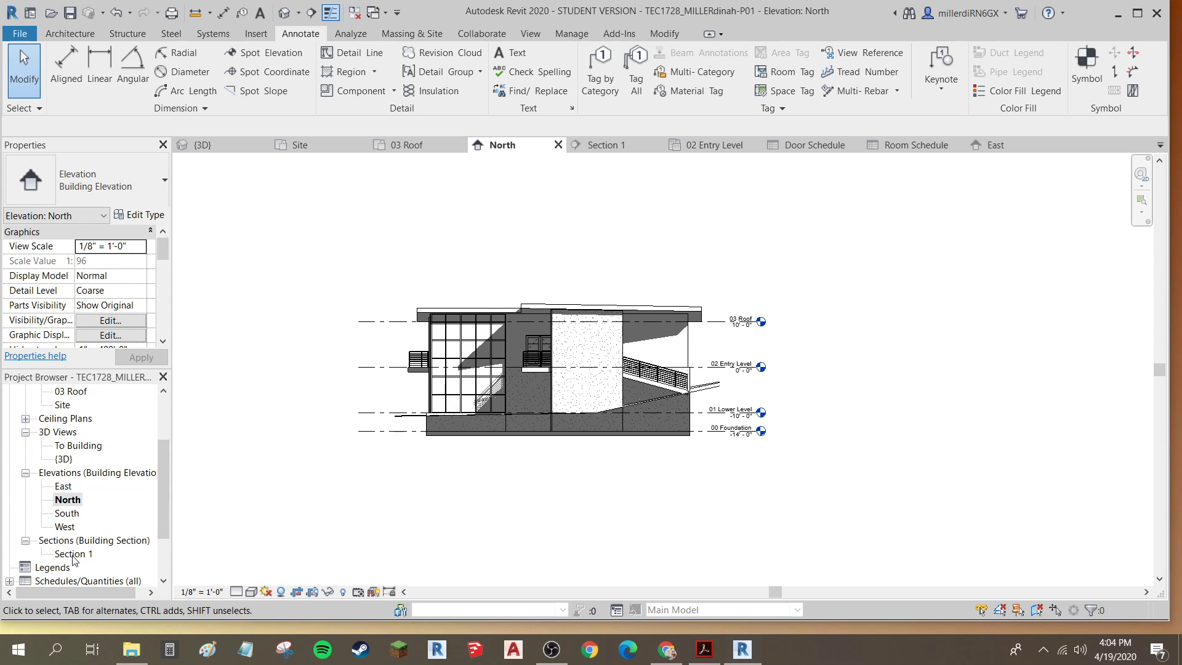
pyautogui.doubleClick(74, 554)
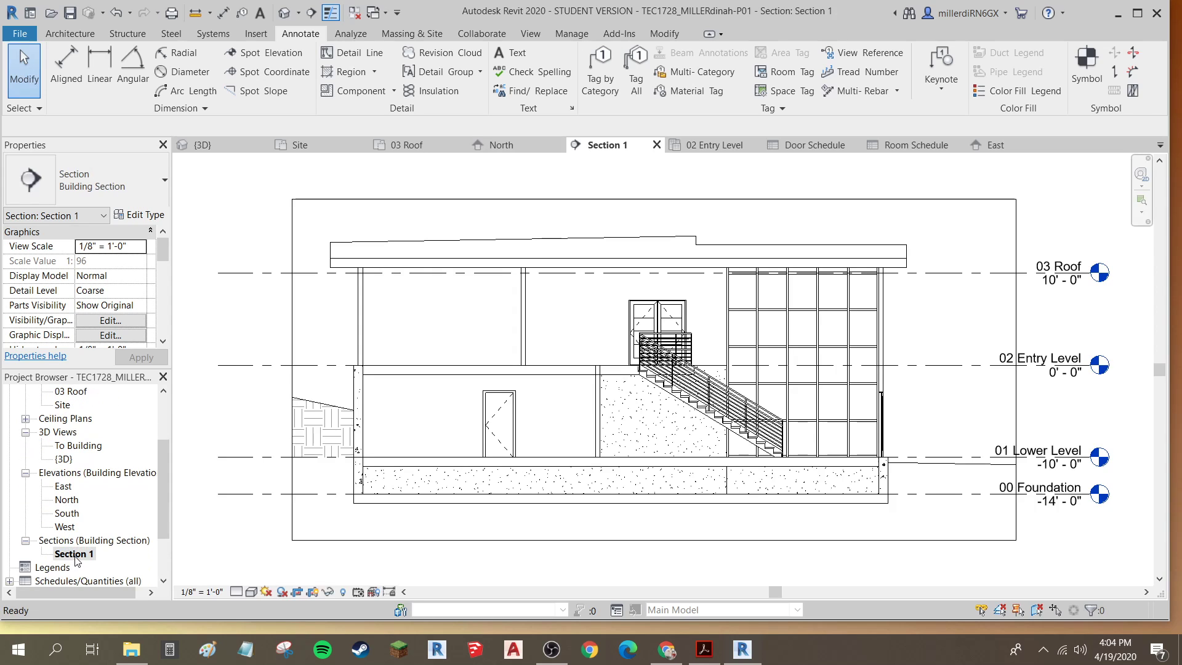
pyautogui.click(292, 389)
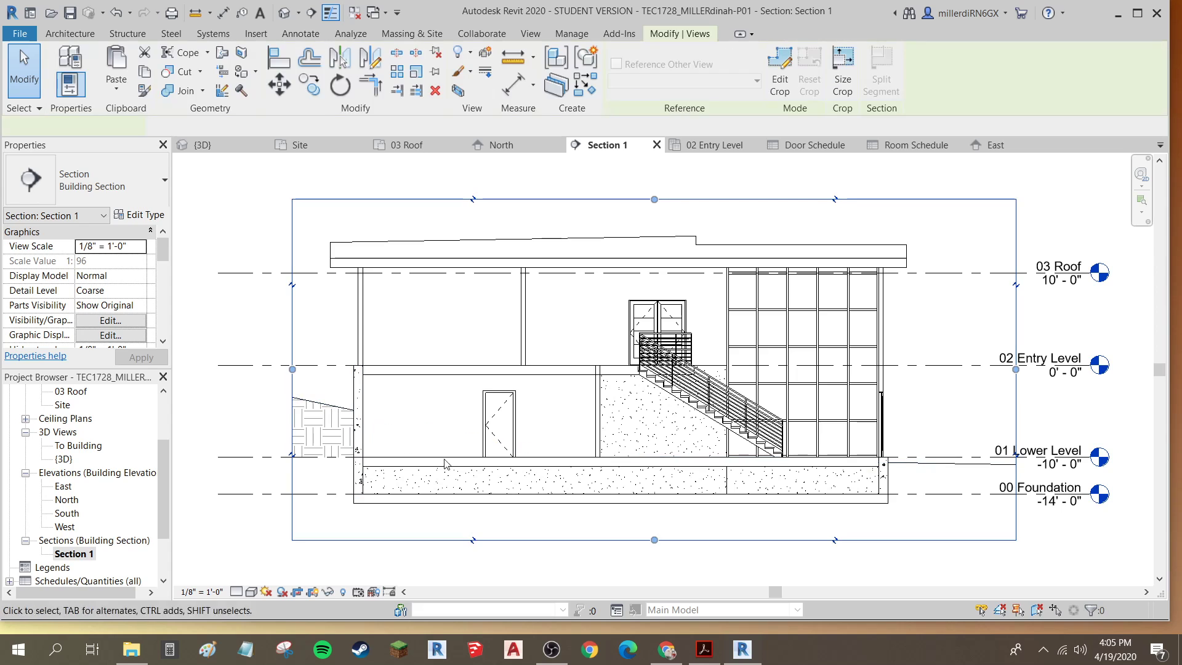
pyautogui.click(282, 593)
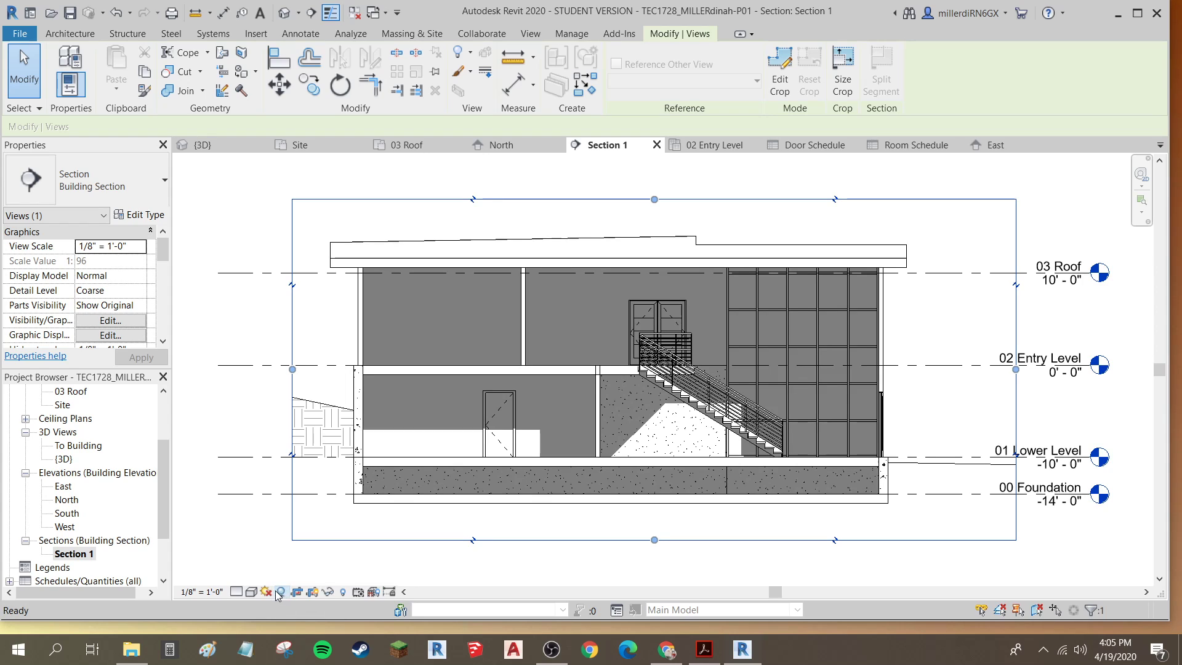
pyautogui.click(312, 594)
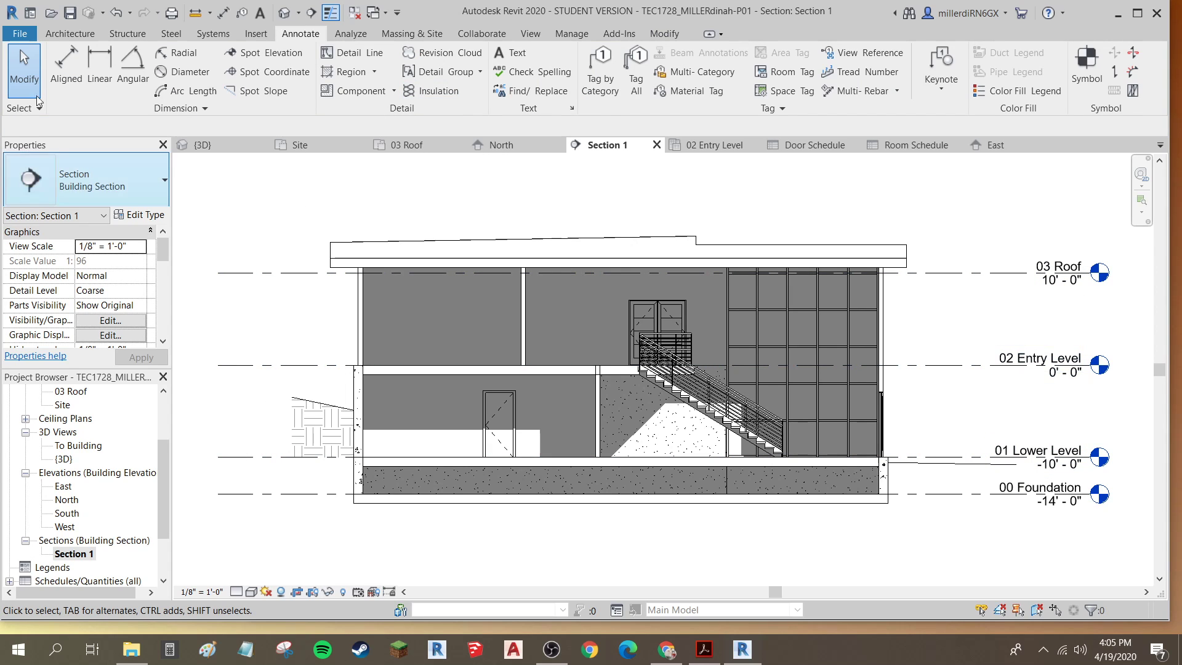
# Step: Save the building project
pyautogui.click(71, 13)
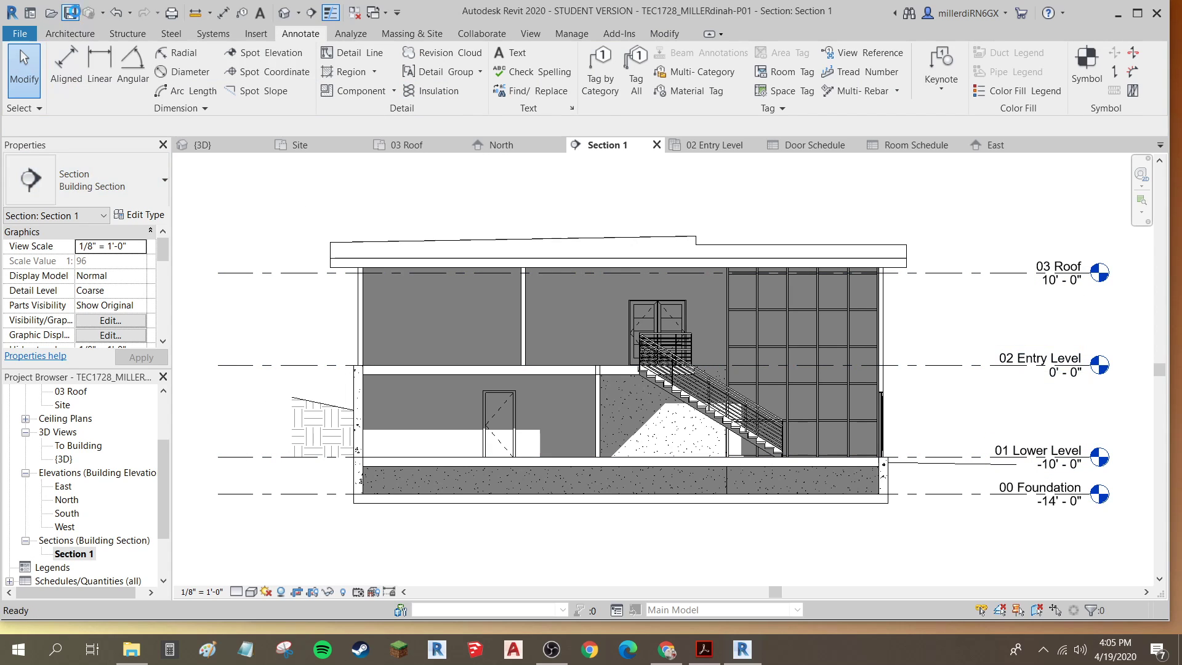